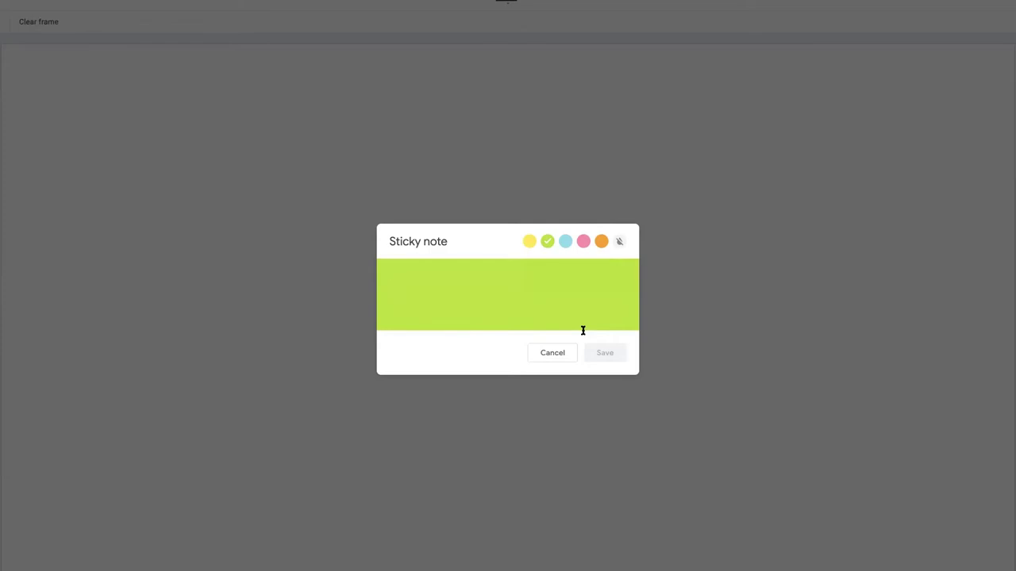
# - Save the green sticky note reading "green" and duplicate the frame that contains it
pyautogui.click(612, 359)
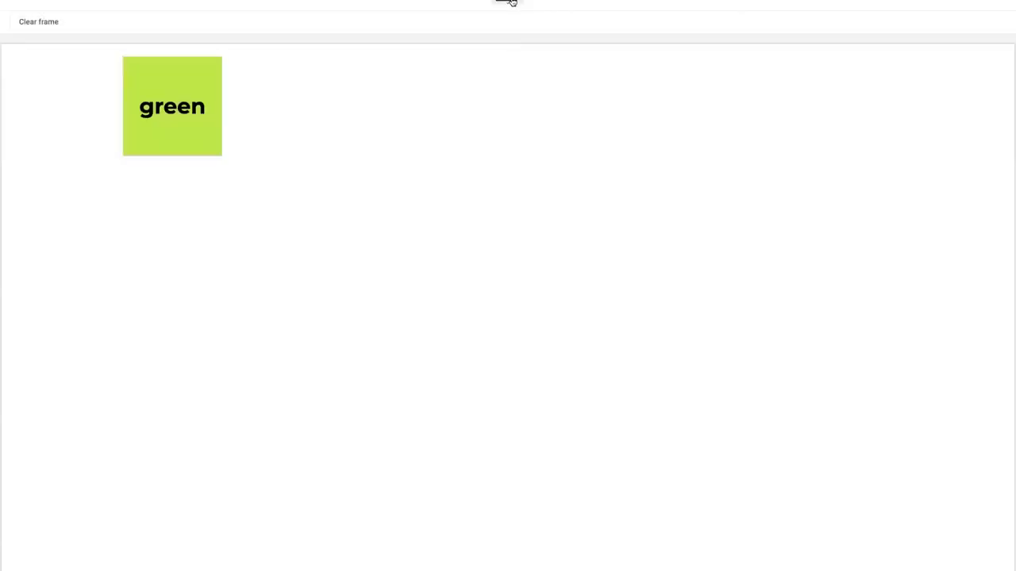
pyautogui.click(512, 3)
pyautogui.click(172, 10)
pyautogui.click(158, 10)
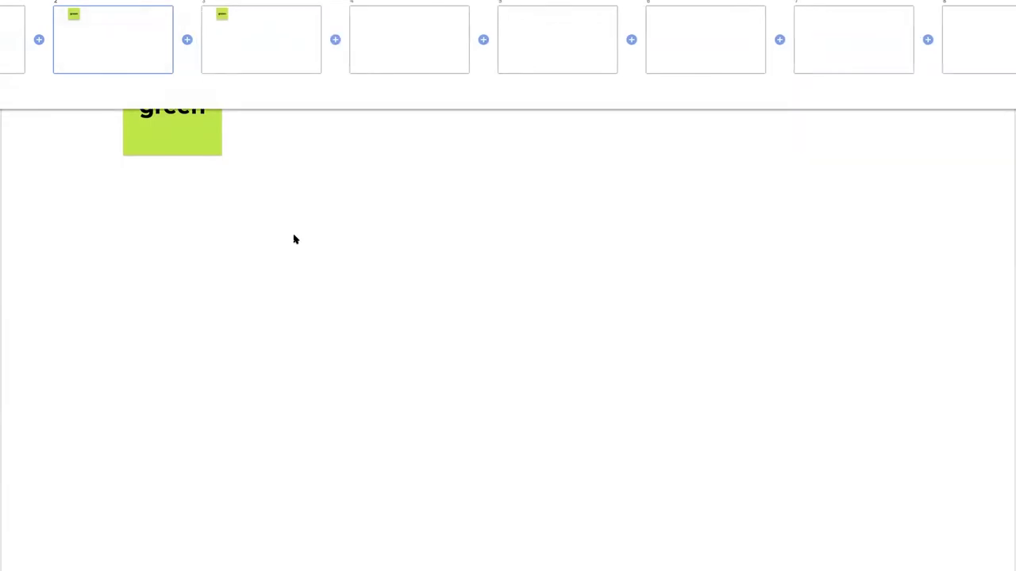
# - Delete the duplicated third frame from the board
pyautogui.click(508, 2)
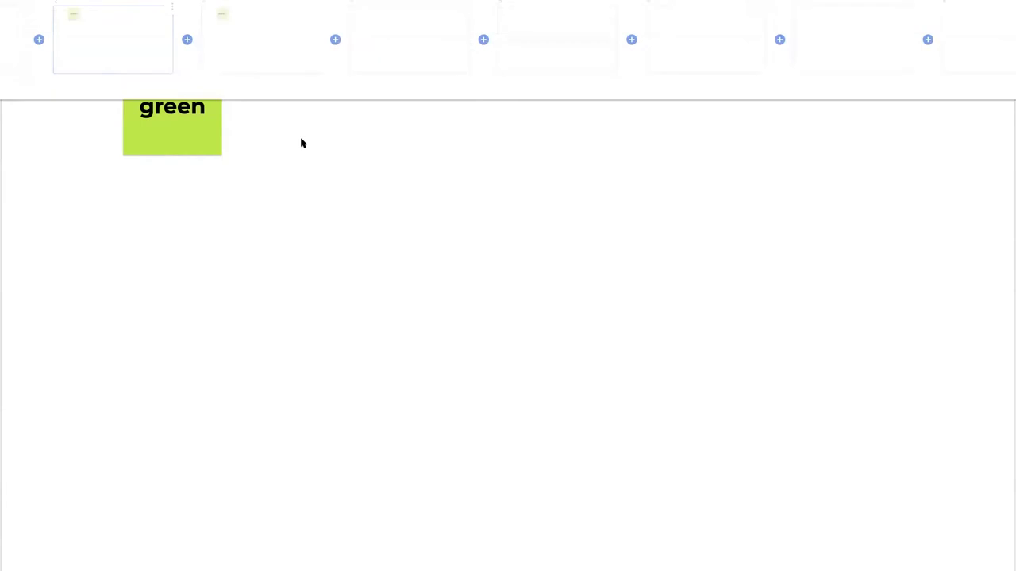
pyautogui.click(320, 7)
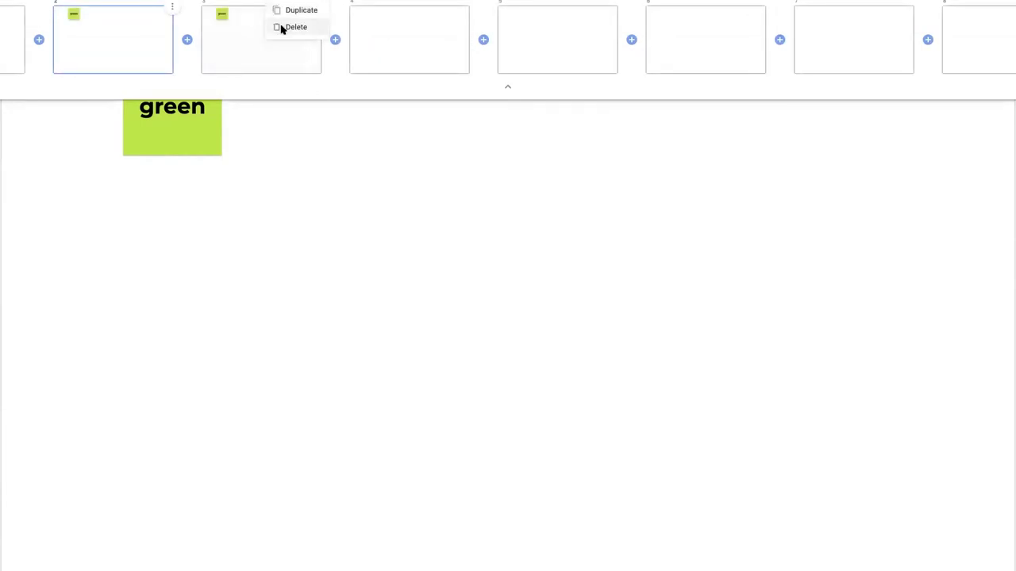
pyautogui.click(282, 27)
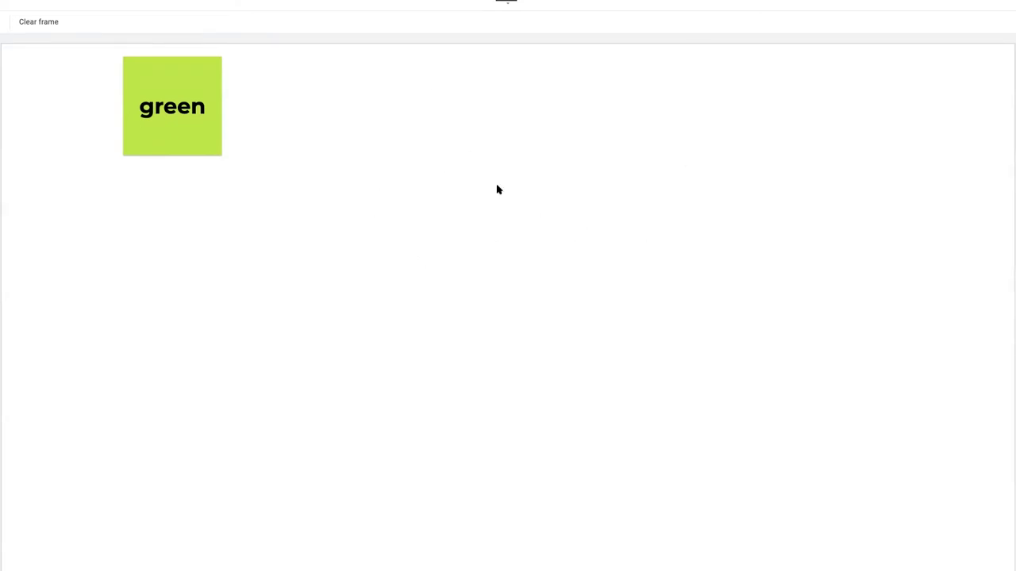
# - Browse the frames covering the Share button, the extra actions menu and the sharing settings
pyautogui.click(521, 2)
pyautogui.click(473, 1)
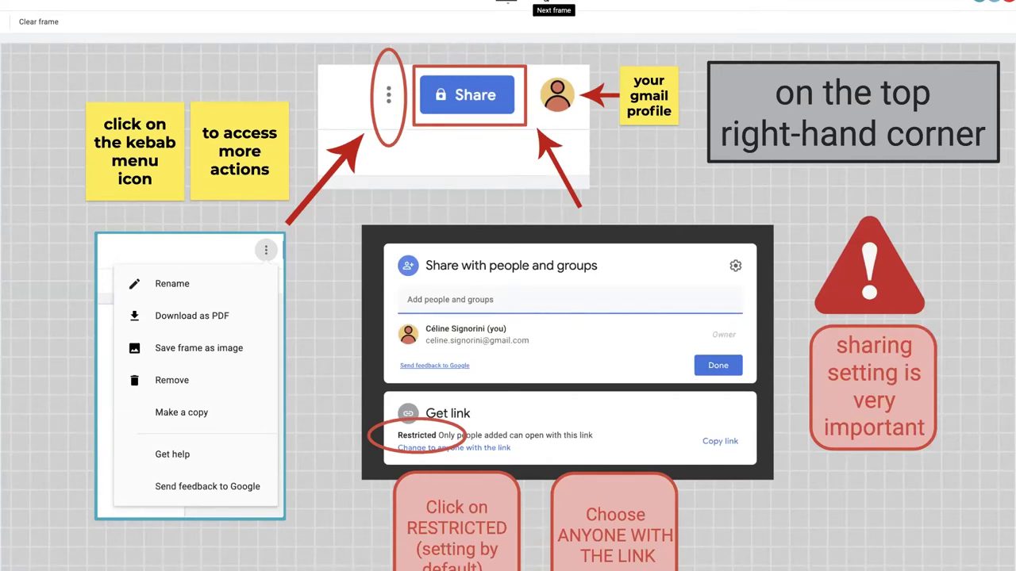
pyautogui.click(546, 1)
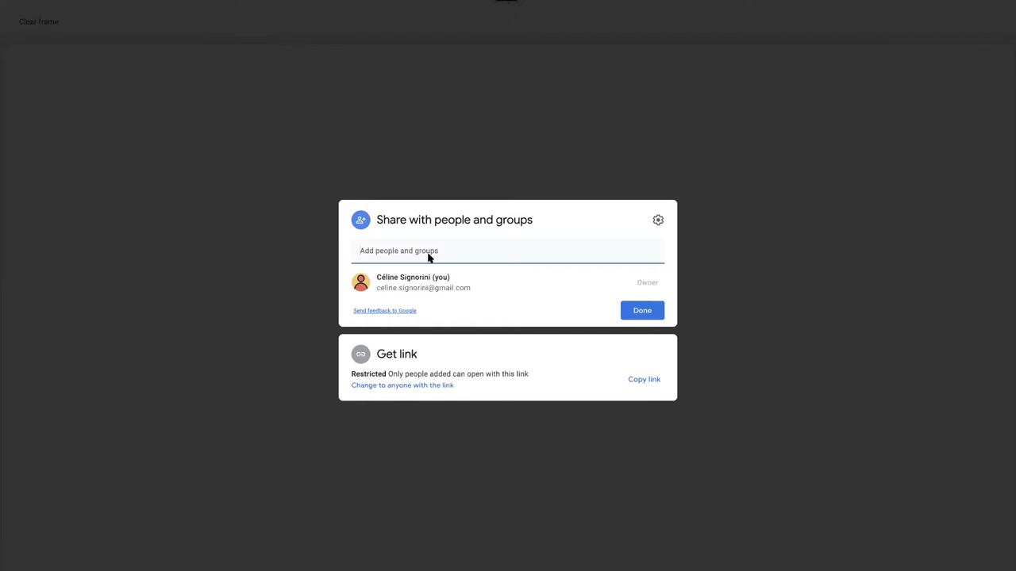
# - Change the board's link access to anyone with the link and copy the sharing link
pyautogui.click(390, 254)
pyautogui.click(367, 386)
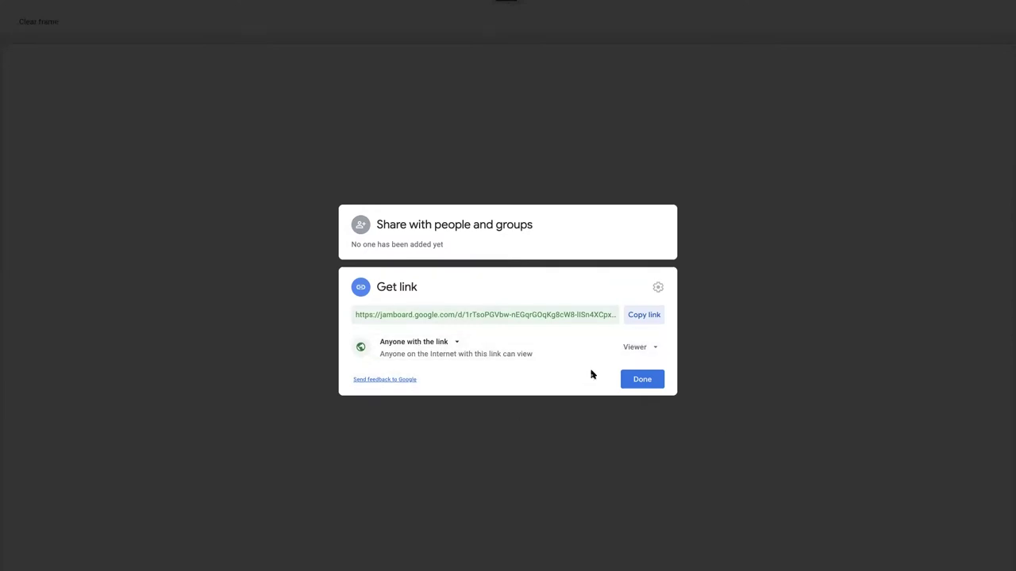
pyautogui.click(639, 314)
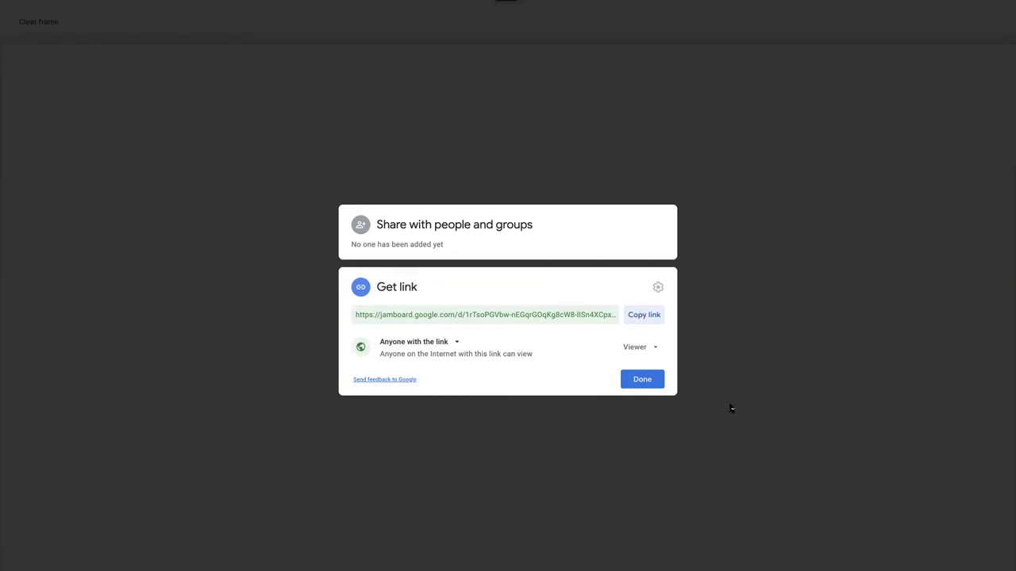
# - Set the link permission to Editor and copy the board's sharing link again
pyautogui.click(655, 347)
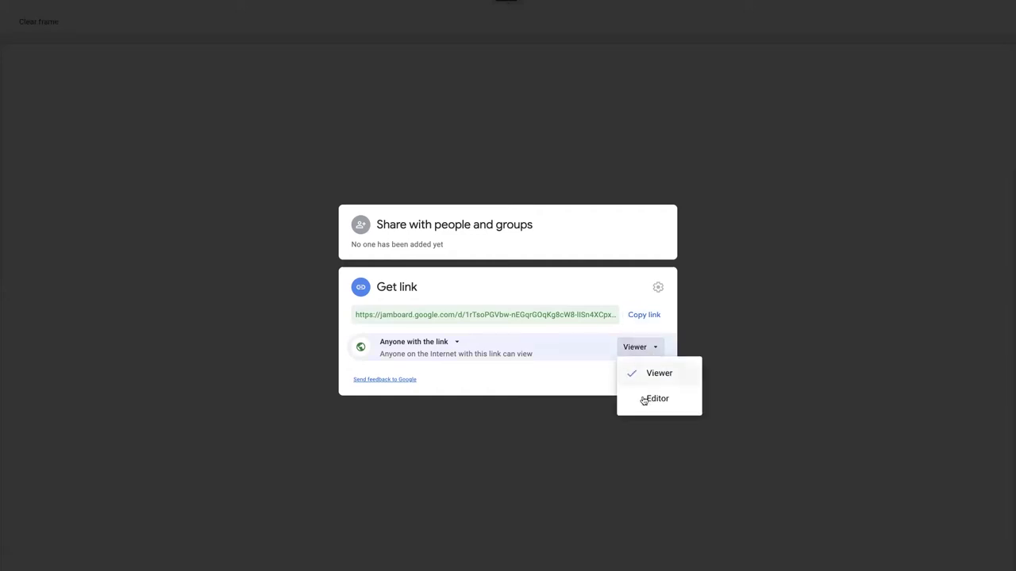
pyautogui.click(644, 400)
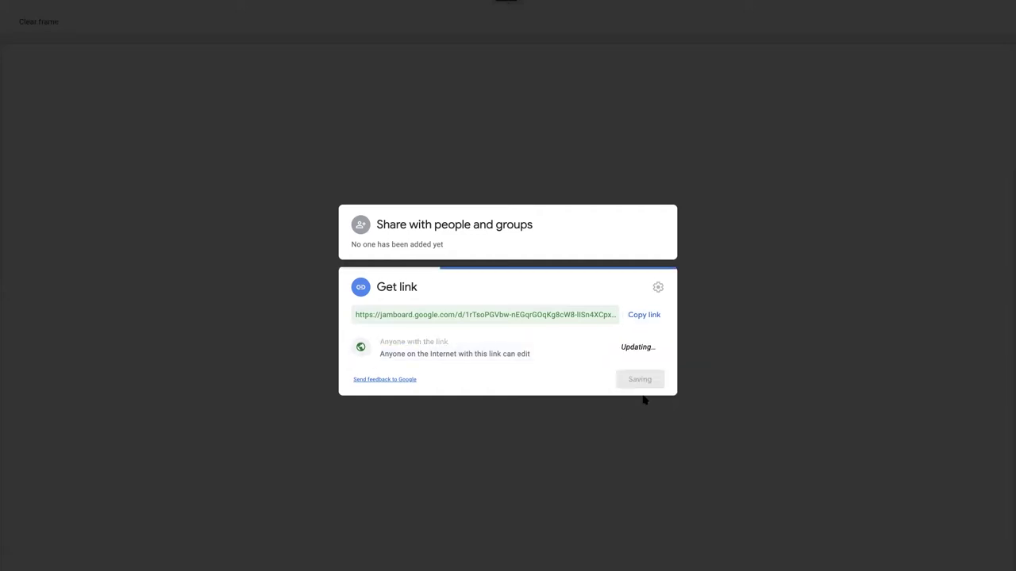
pyautogui.click(817, 208)
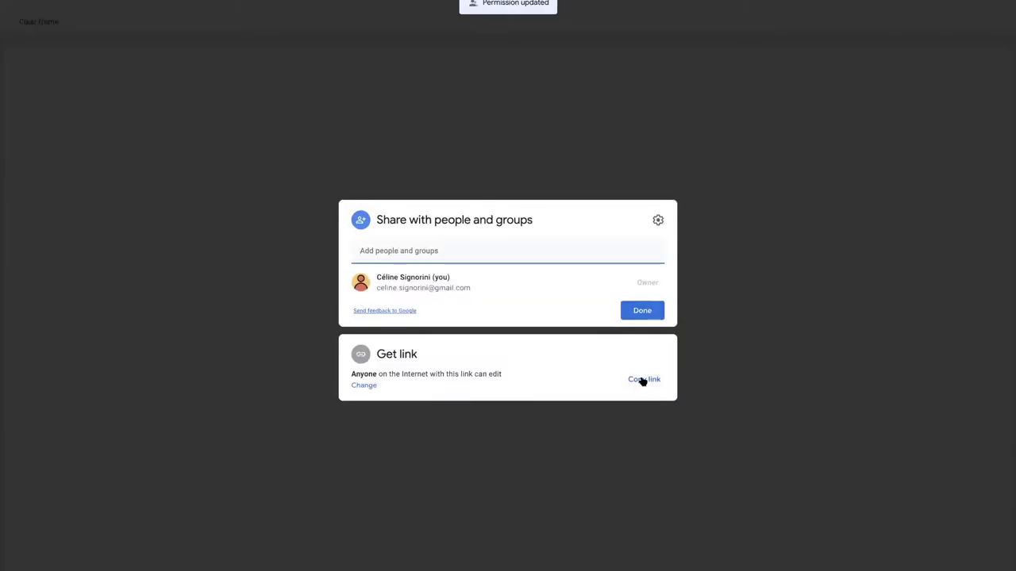
pyautogui.click(643, 381)
pyautogui.click(645, 314)
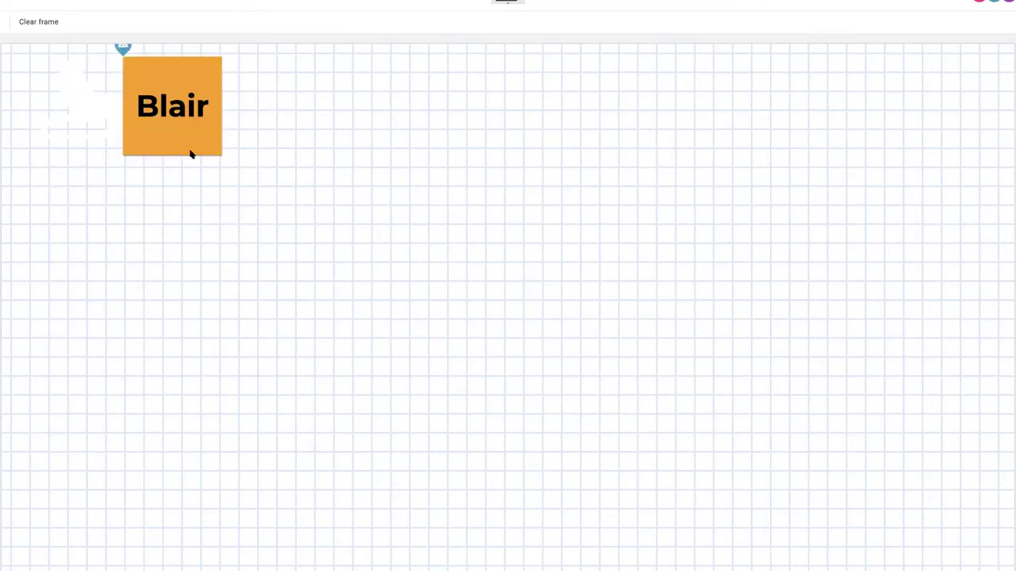
# - Move the orange sticky note with a participant's name toward the middle of the grid frame and deselect it
pyautogui.moveTo(178, 64); pyautogui.dragTo(441, 148)
pyautogui.click(235, 294)
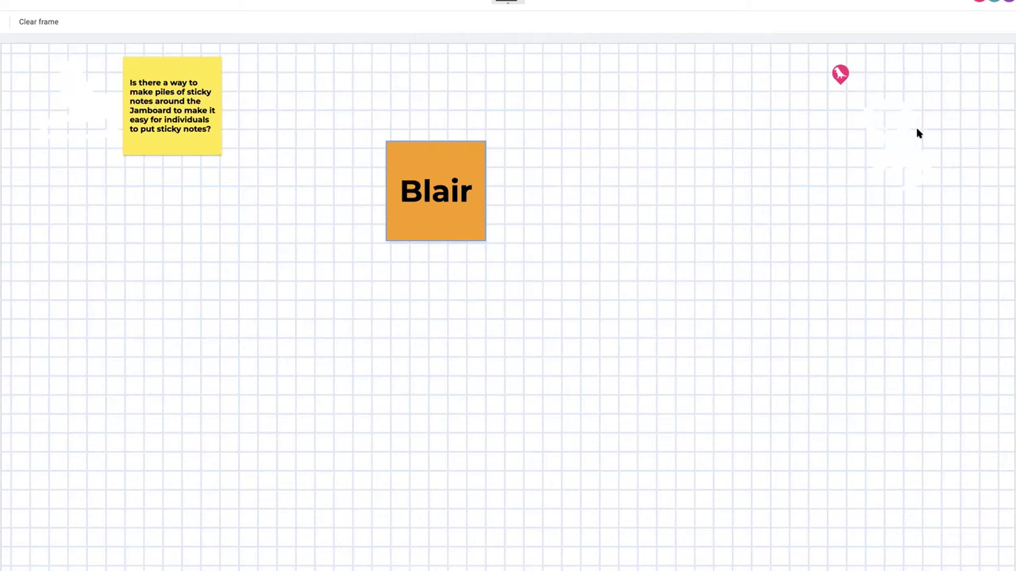
pyautogui.click(422, 185)
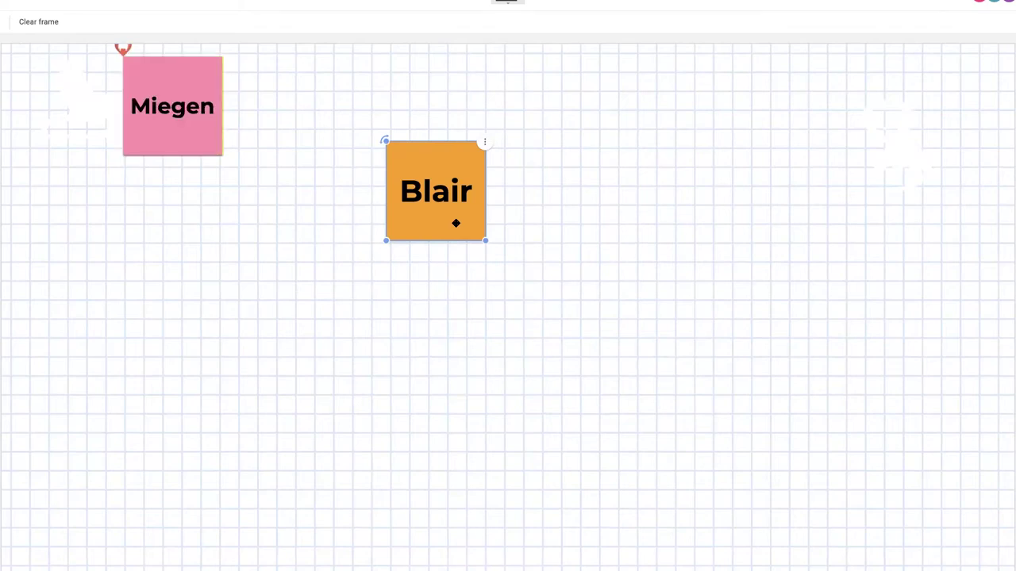
pyautogui.click(331, 286)
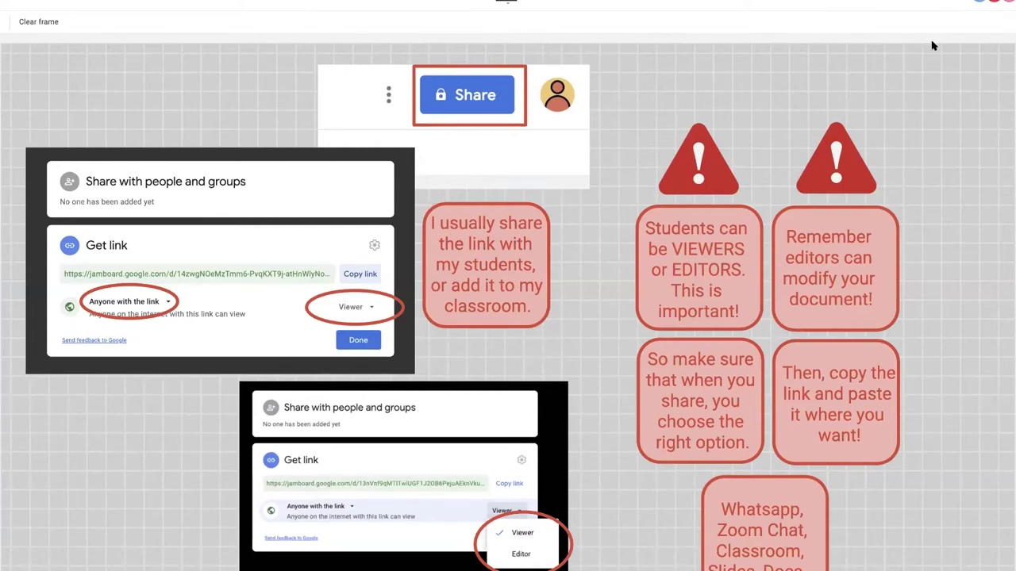
# - Review the board's additional actions and advance through the frames to the toolbar overview
pyautogui.click(1002, 3)
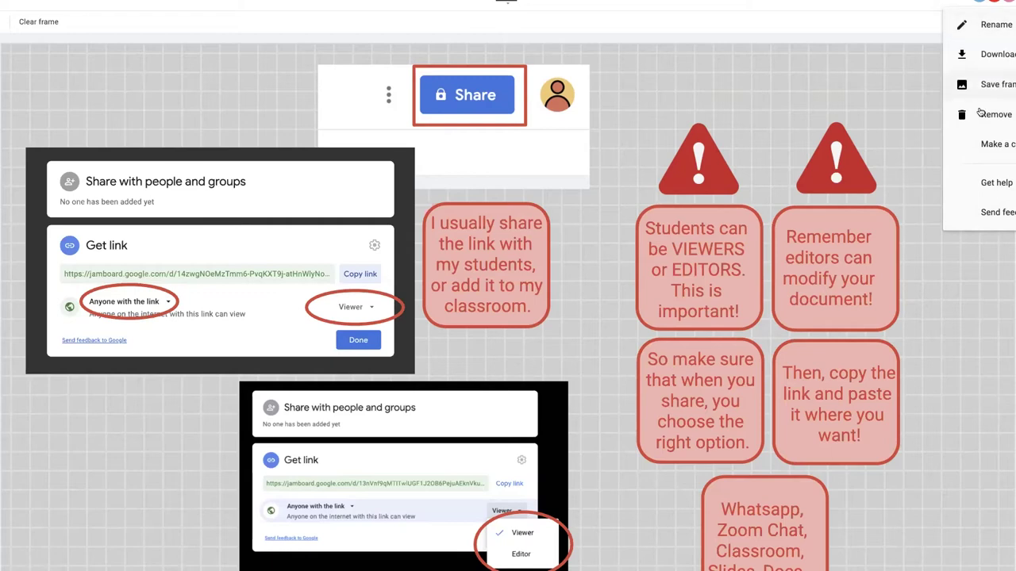
pyautogui.click(992, 147)
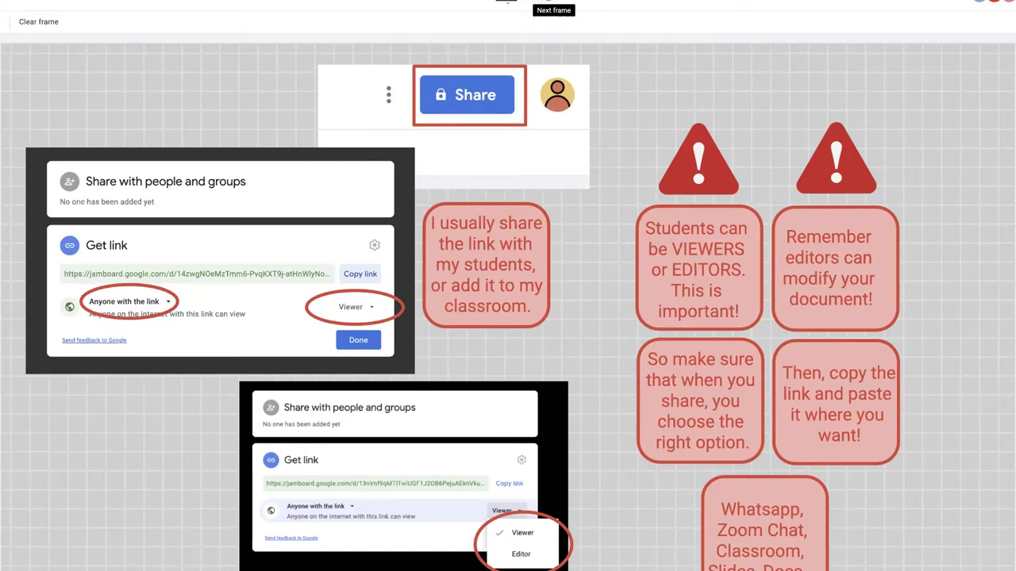
pyautogui.click(548, 2)
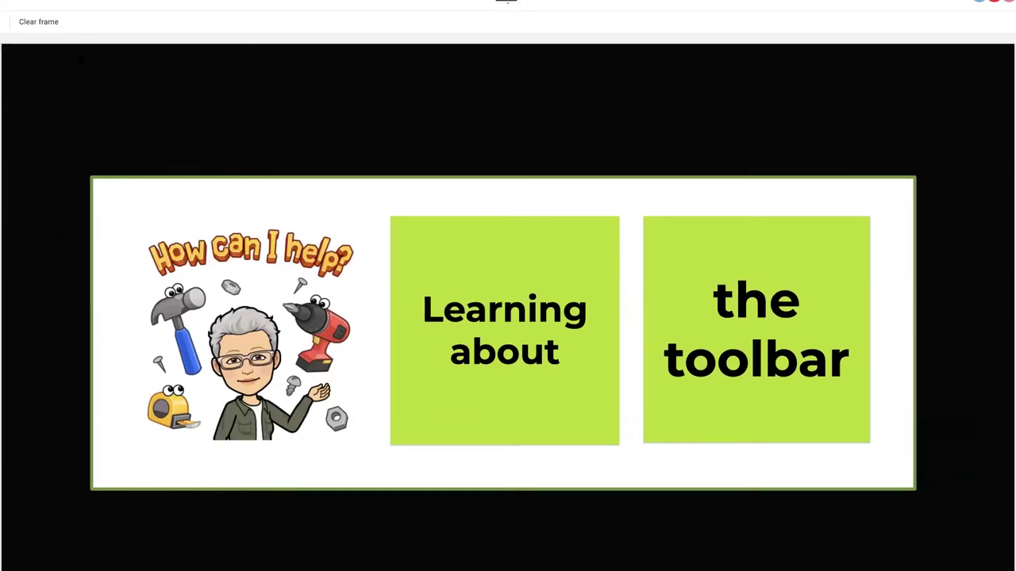
pyautogui.click(549, 2)
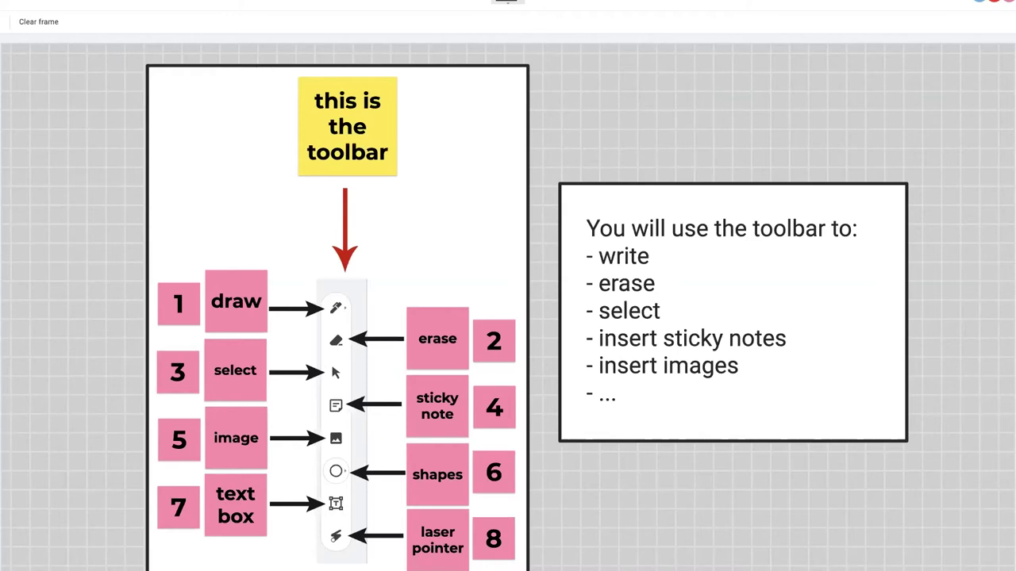
pyautogui.press('Right')
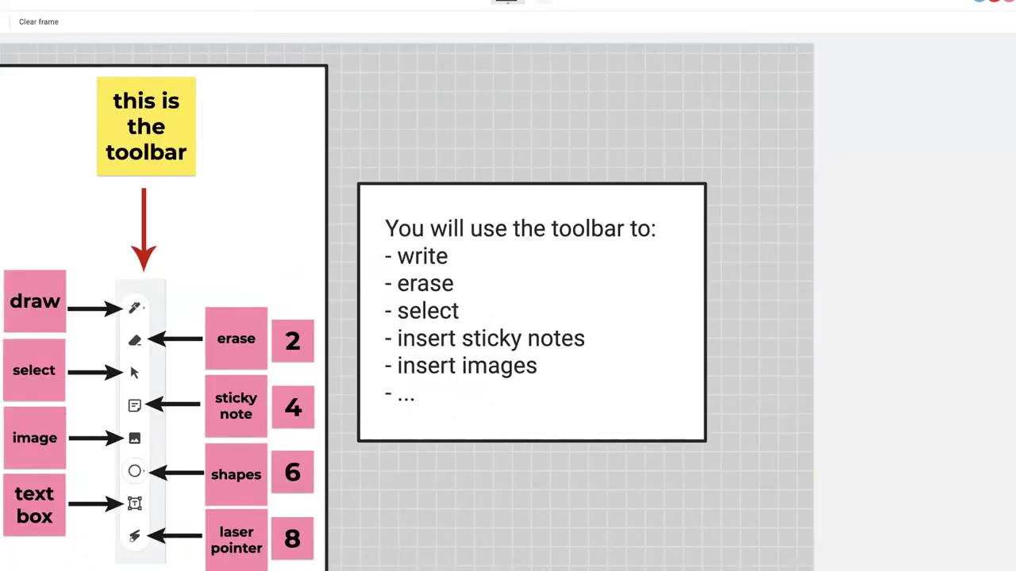
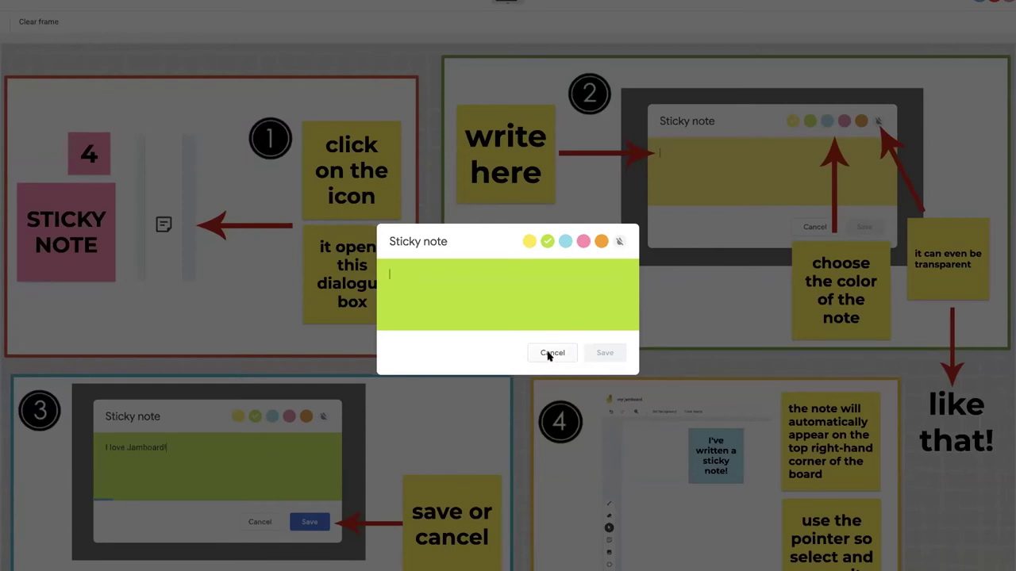
# - Discard the empty sticky note and delete the green note reading "green" from the practice frame
pyautogui.click(548, 353)
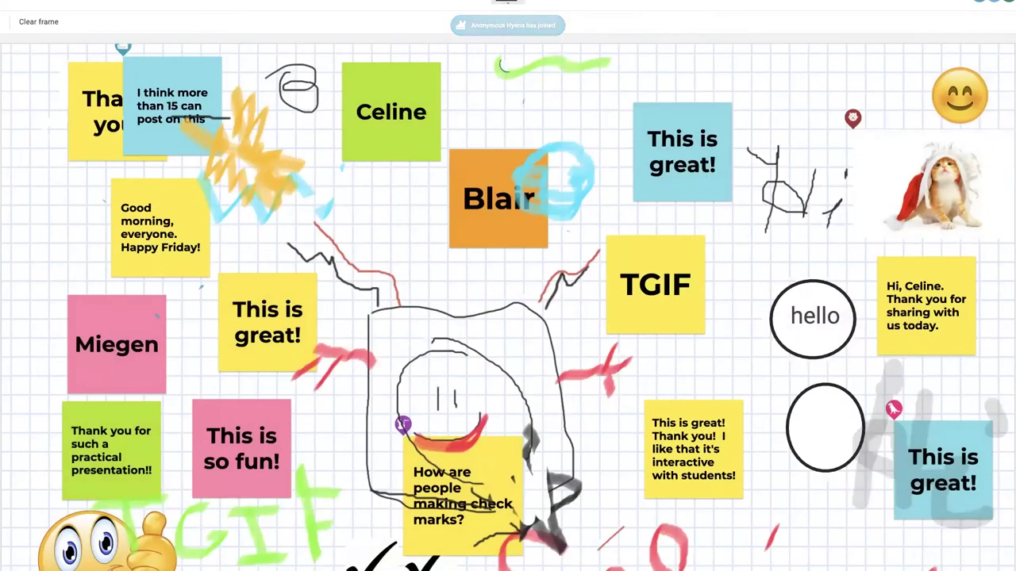
pyautogui.click(546, 1)
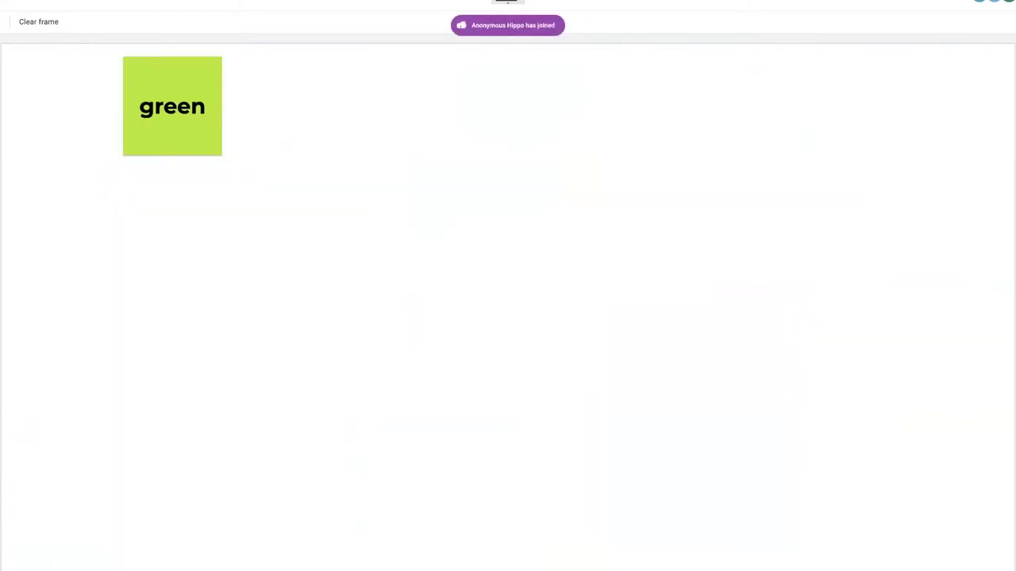
pyautogui.click(172, 97)
pyautogui.press('Delete')
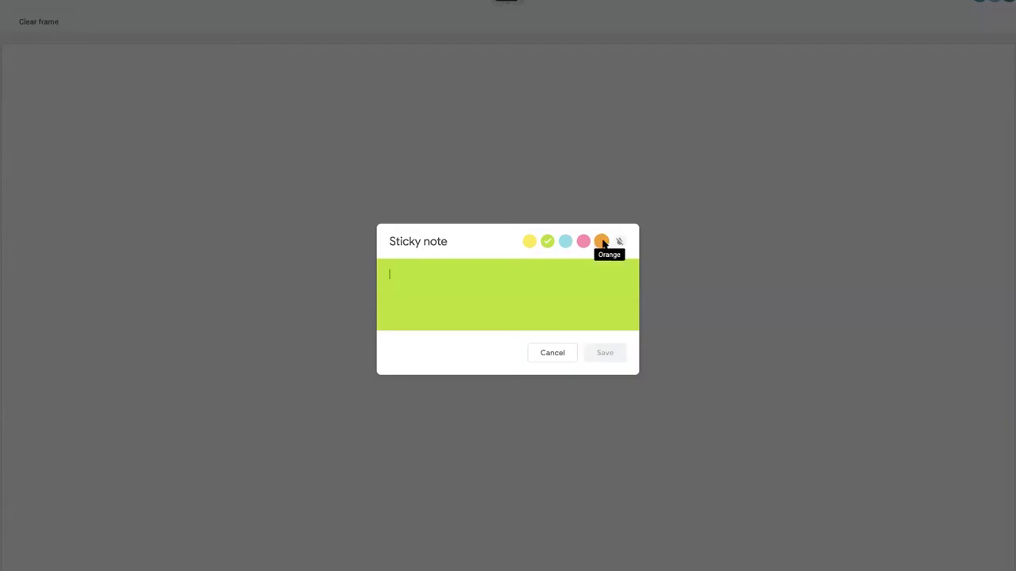
# - Add an orange sticky note with the presenter's first name and move it to the middle of the frame
pyautogui.click(601, 241)
pyautogui.click(536, 293)
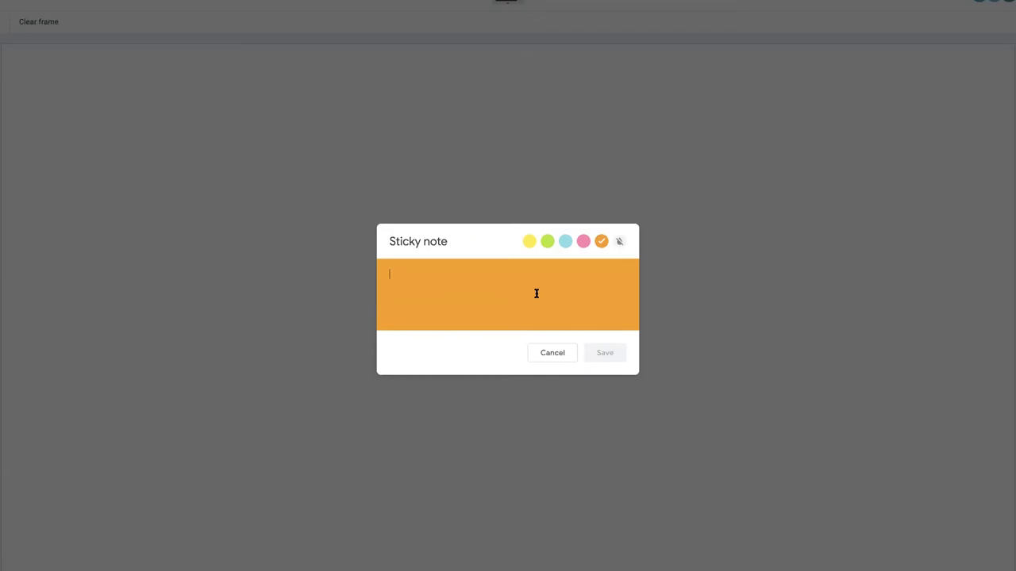
pyautogui.write('celine')
pyautogui.click(603, 354)
pyautogui.click(553, 353)
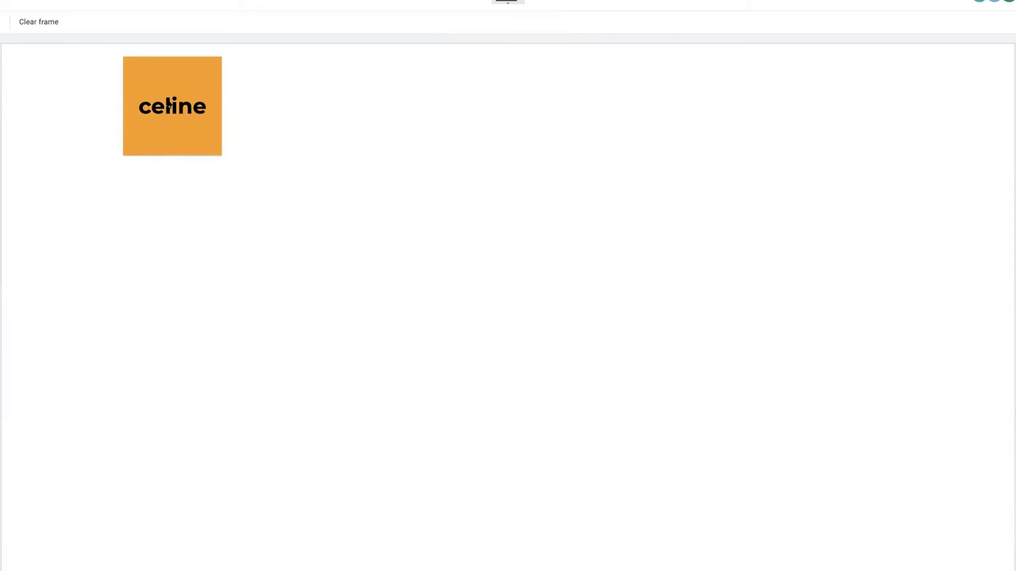
pyautogui.moveTo(176, 102); pyautogui.dragTo(532, 227)
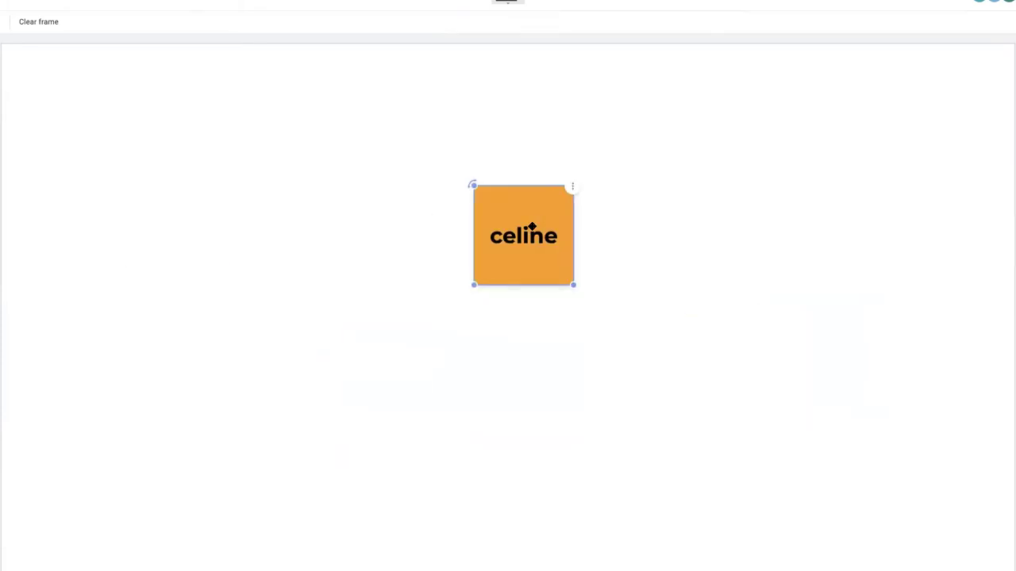
pyautogui.click(487, 77)
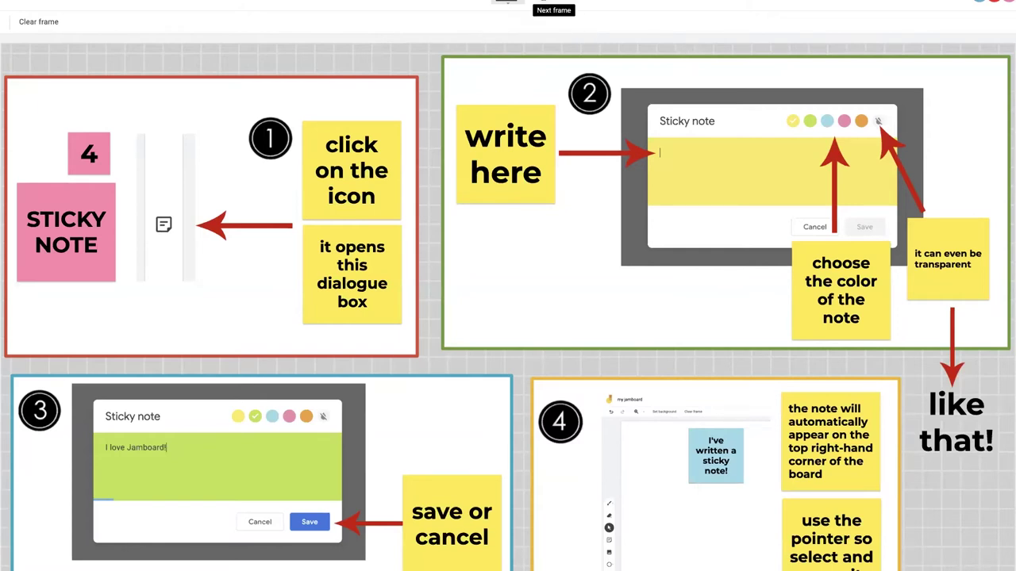
# - Duplicate the orange sticky note in the middle of the practice frame
pyautogui.click(544, 2)
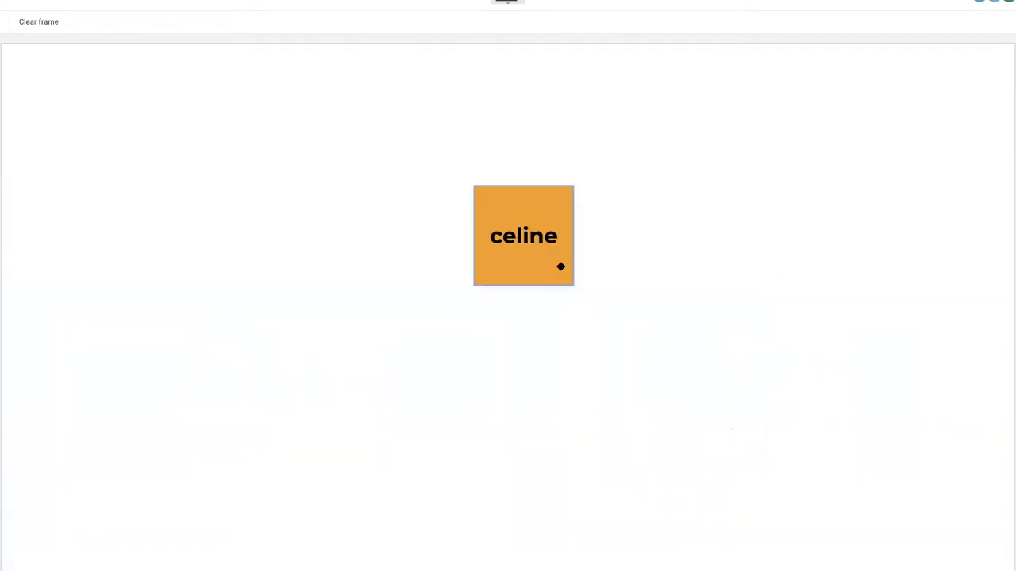
pyautogui.click(568, 190)
pyautogui.click(574, 188)
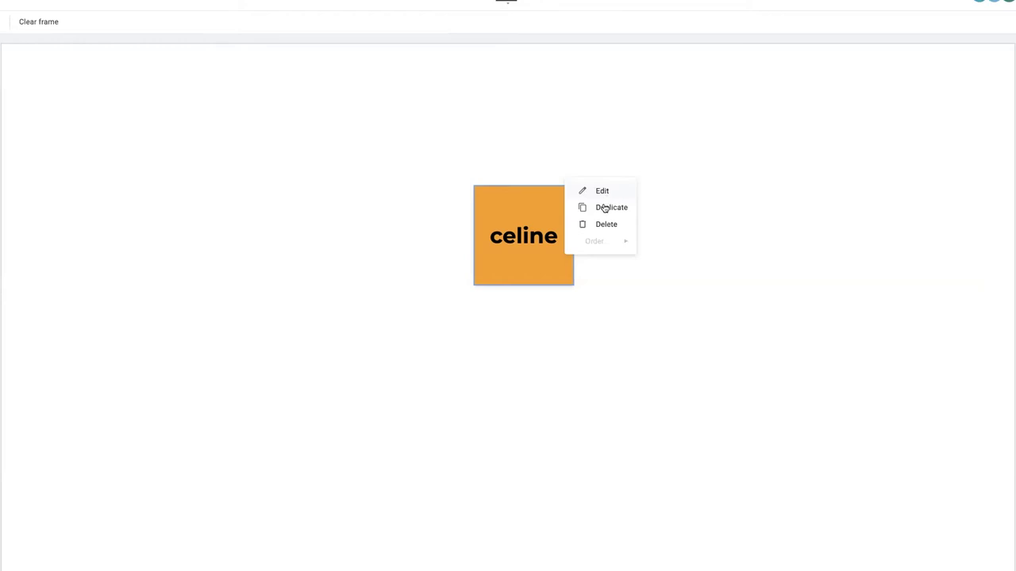
pyautogui.click(607, 209)
# - Duplicate the copied orange note and place the new one above and to the right of the other two
pyautogui.click(599, 212)
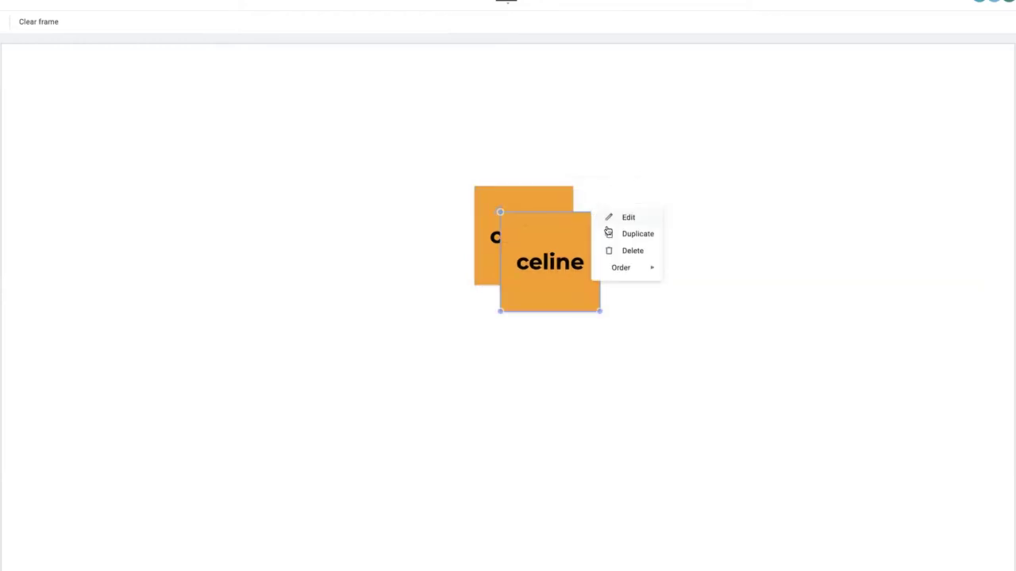
pyautogui.click(612, 233)
pyautogui.moveTo(630, 234); pyautogui.dragTo(712, 175)
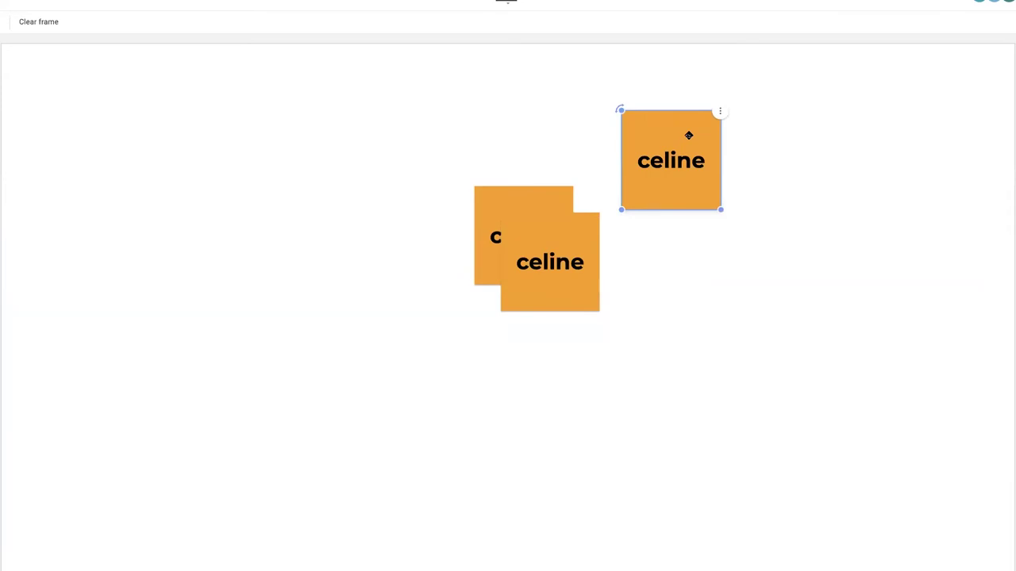
pyautogui.click(740, 323)
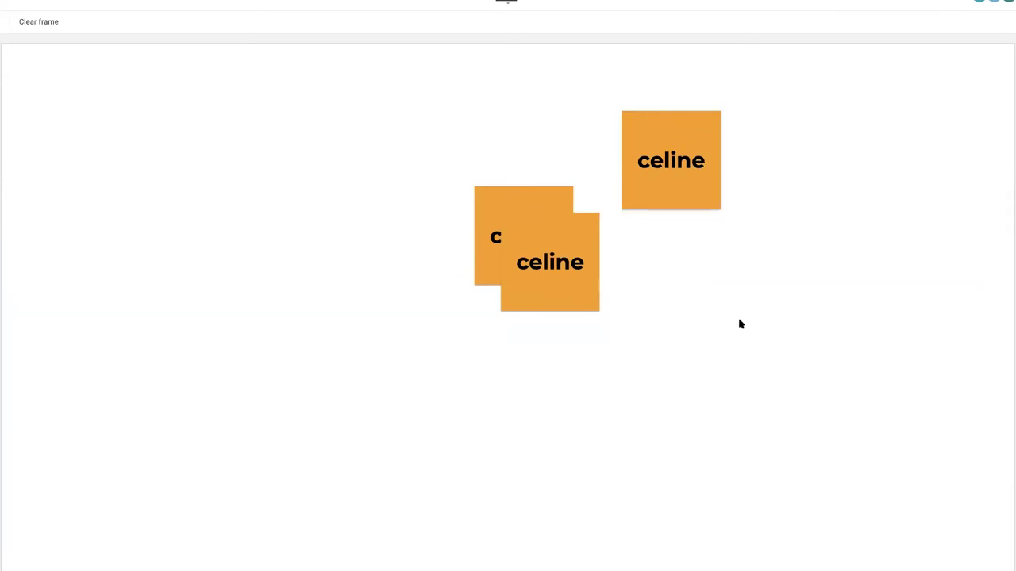
pyautogui.click(677, 167)
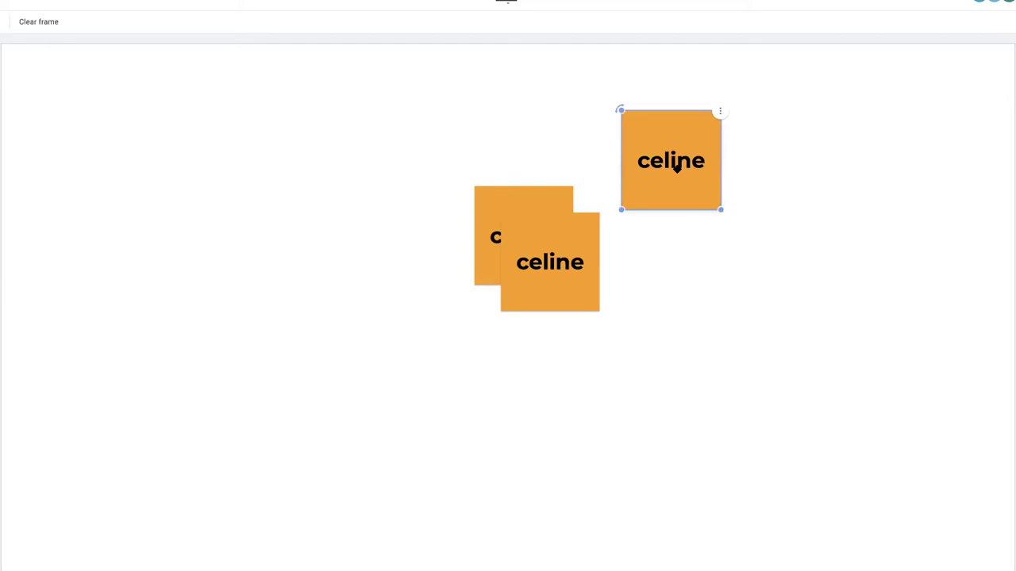
# - Paste five more copies of the upper orange note and spread two of the notes out to the left and below the middle one
pyautogui.click(741, 262)
pyautogui.hotkey('ctrl', 'v')
pyautogui.hotkey('ctrl', 'v')
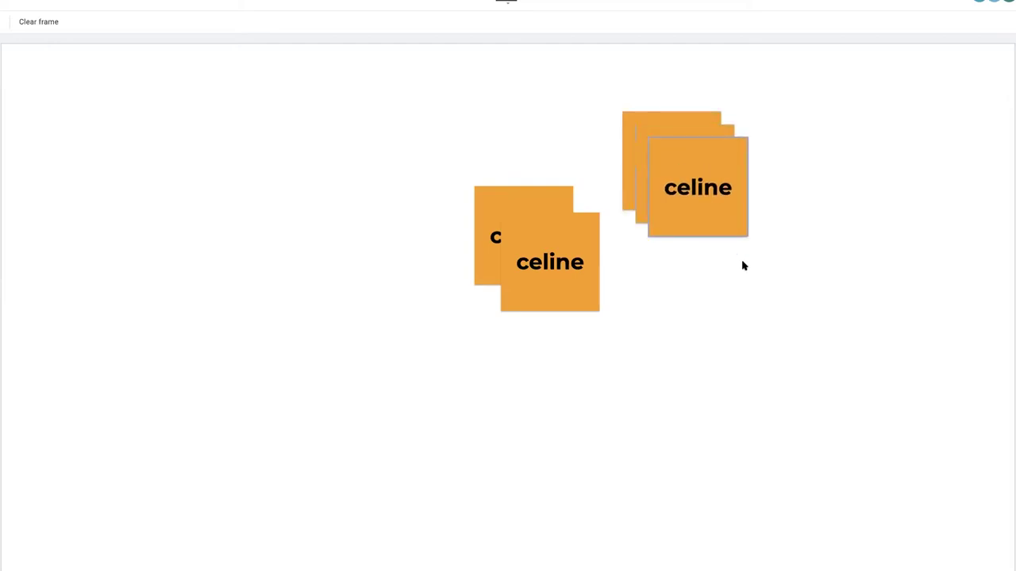
pyautogui.hotkey('ctrl', 'v')
pyautogui.hotkey('ctrl', 'v')
pyautogui.hotkey('ctrl', 'v')
pyautogui.moveTo(709, 245); pyautogui.dragTo(304, 199)
pyautogui.moveTo(543, 307); pyautogui.dragTo(389, 423)
# - Delete the three orange notes that lie outside the stack
pyautogui.click(448, 328)
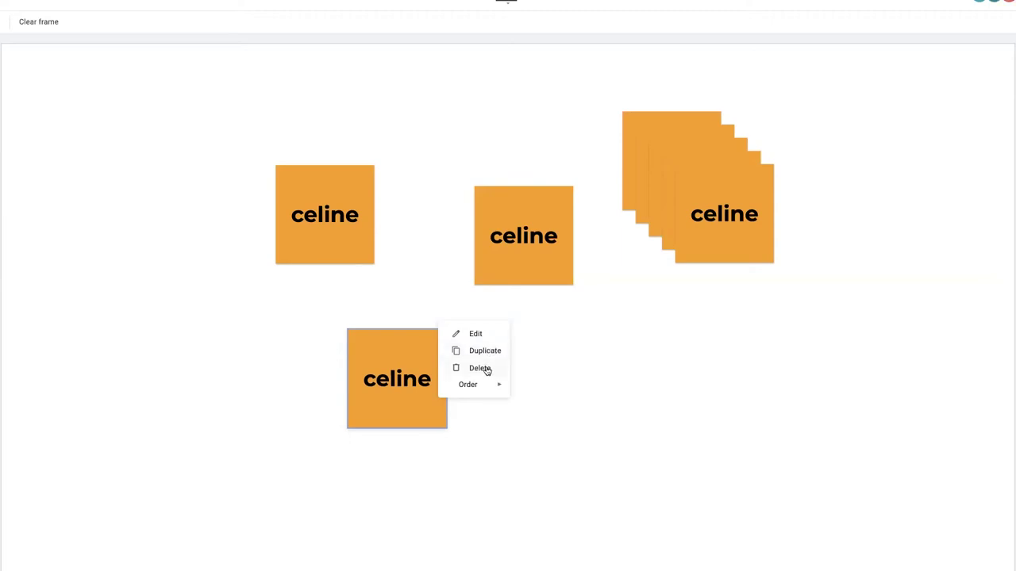
pyautogui.click(479, 367)
pyautogui.click(330, 186)
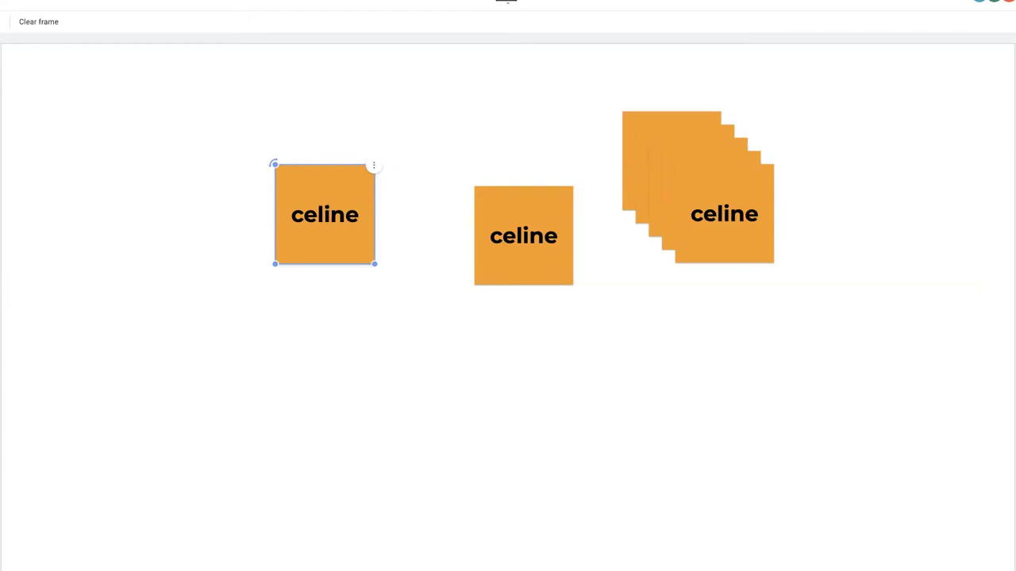
pyautogui.press('Delete')
pyautogui.click(528, 253)
pyautogui.press('Delete')
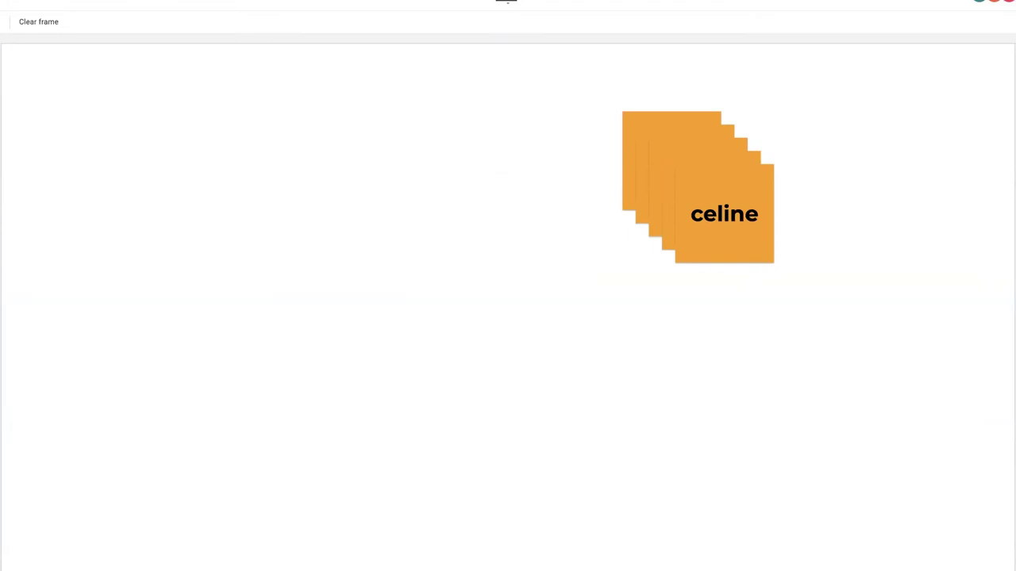
# - Move the top note of the stack to the left part of the frame and delete it
pyautogui.click(746, 218)
pyautogui.moveTo(745, 218); pyautogui.dragTo(324, 267)
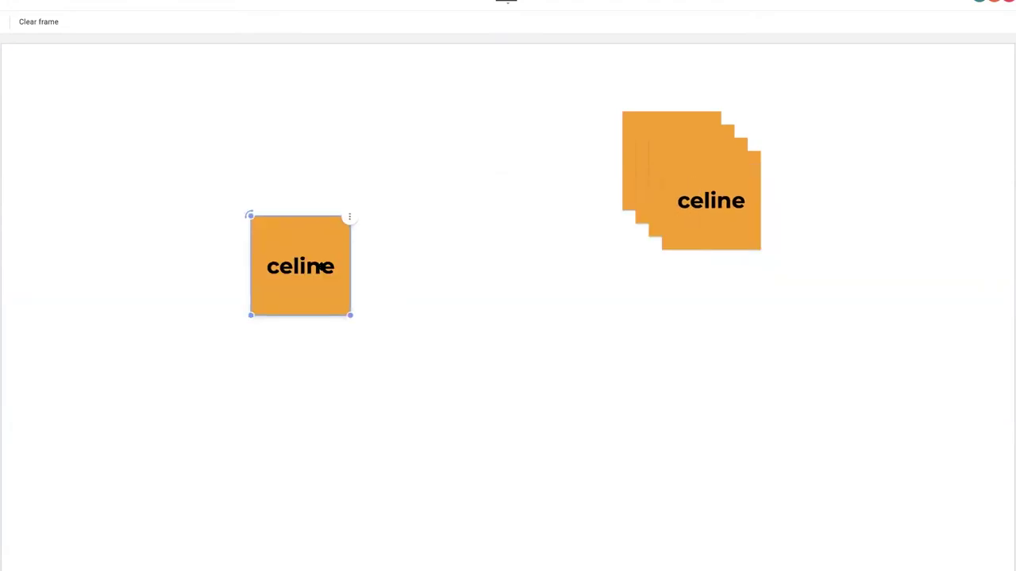
pyautogui.click(334, 261)
pyautogui.press('Delete')
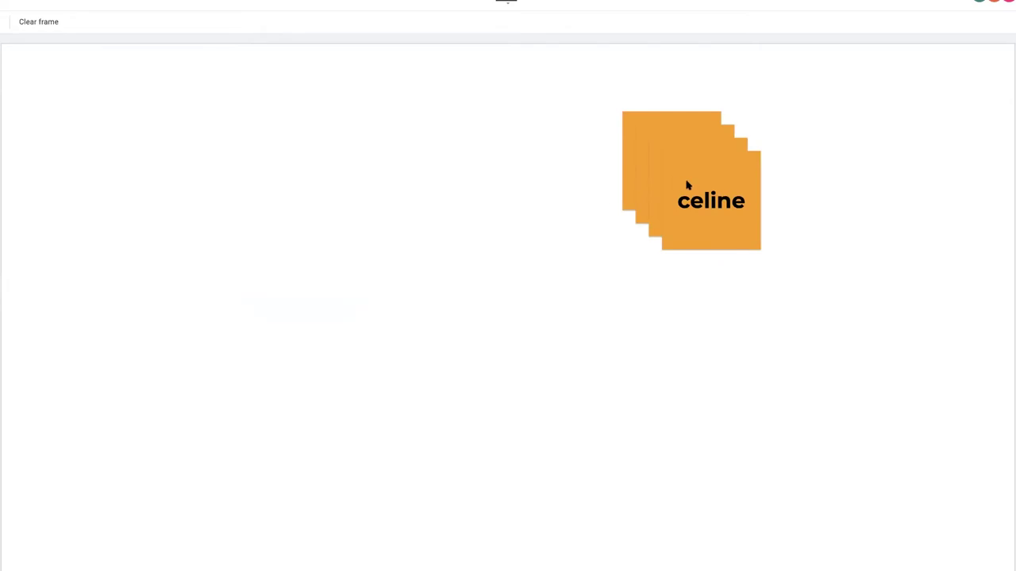
# - Move three orange notes off the stack and spread them across the frame so none of the four overlap
pyautogui.moveTo(687, 185); pyautogui.dragTo(309, 230)
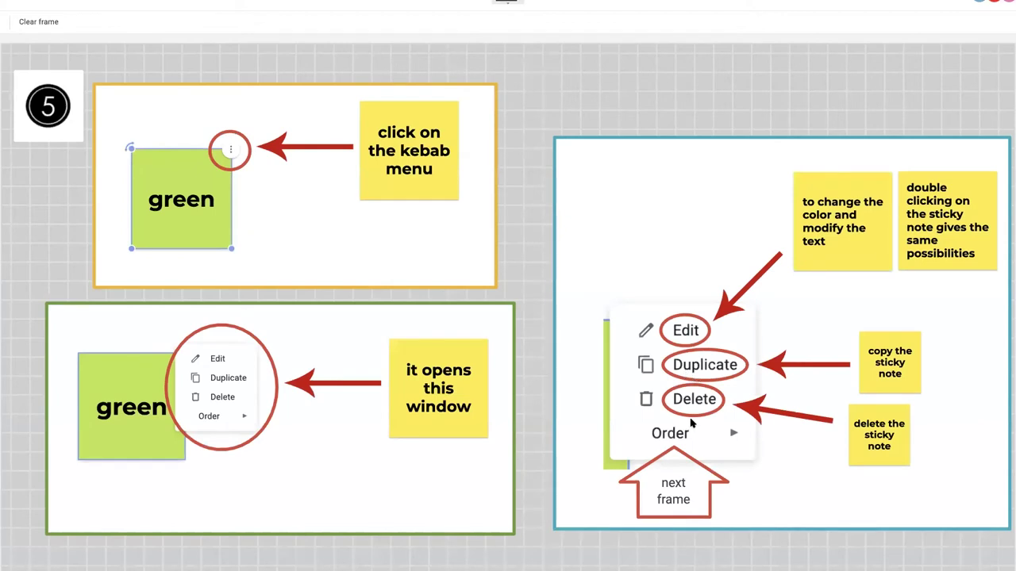
pyautogui.click(545, 1)
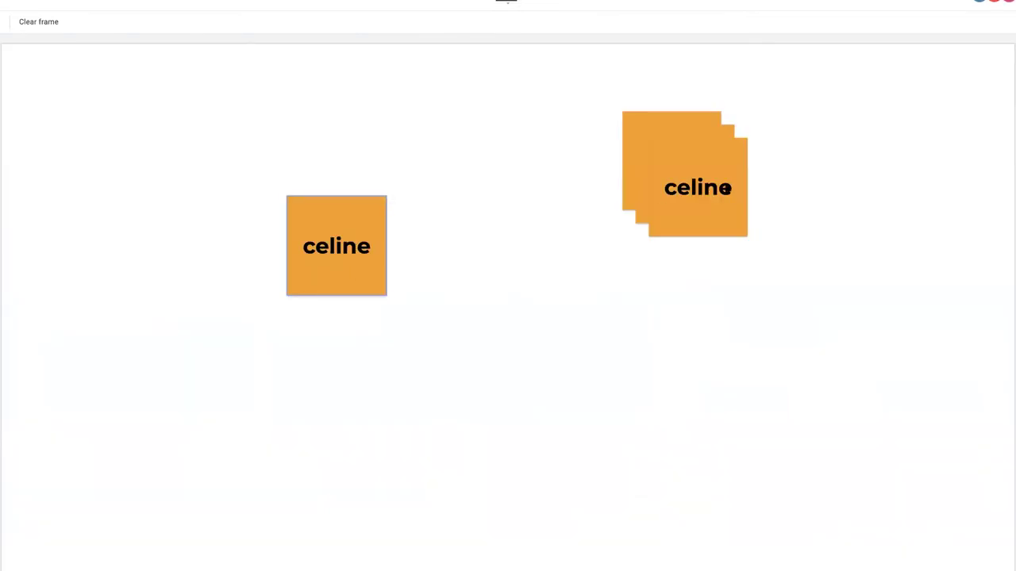
pyautogui.moveTo(724, 188); pyautogui.dragTo(493, 239)
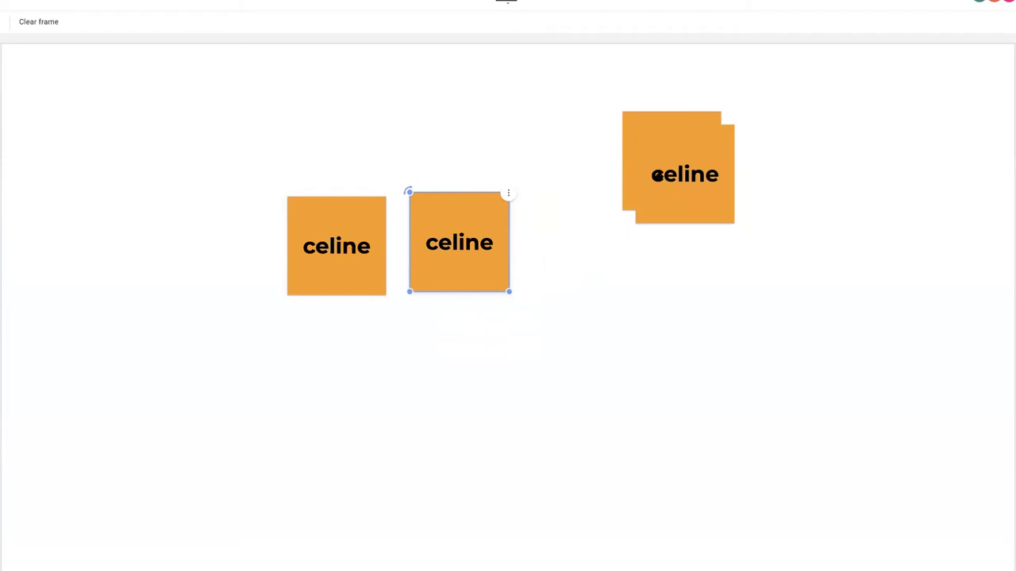
pyautogui.moveTo(657, 175); pyautogui.dragTo(564, 299)
pyautogui.click(358, 225)
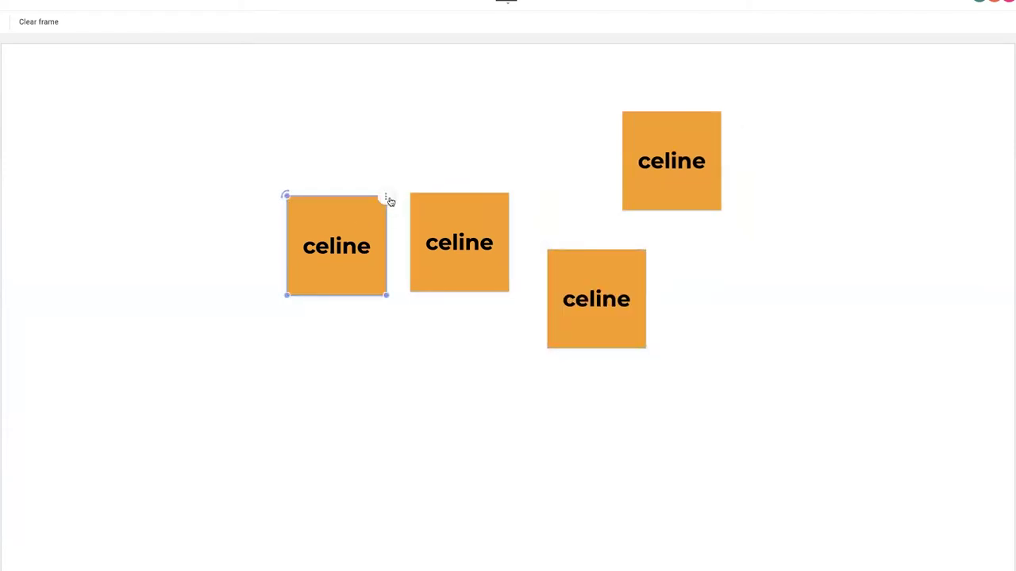
pyautogui.click(387, 198)
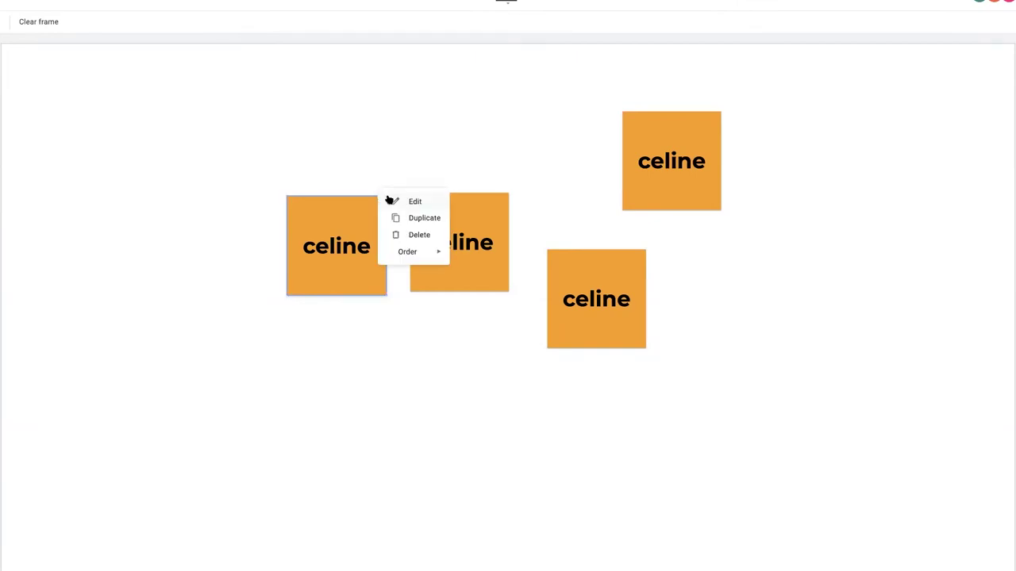
pyautogui.moveTo(402, 251)
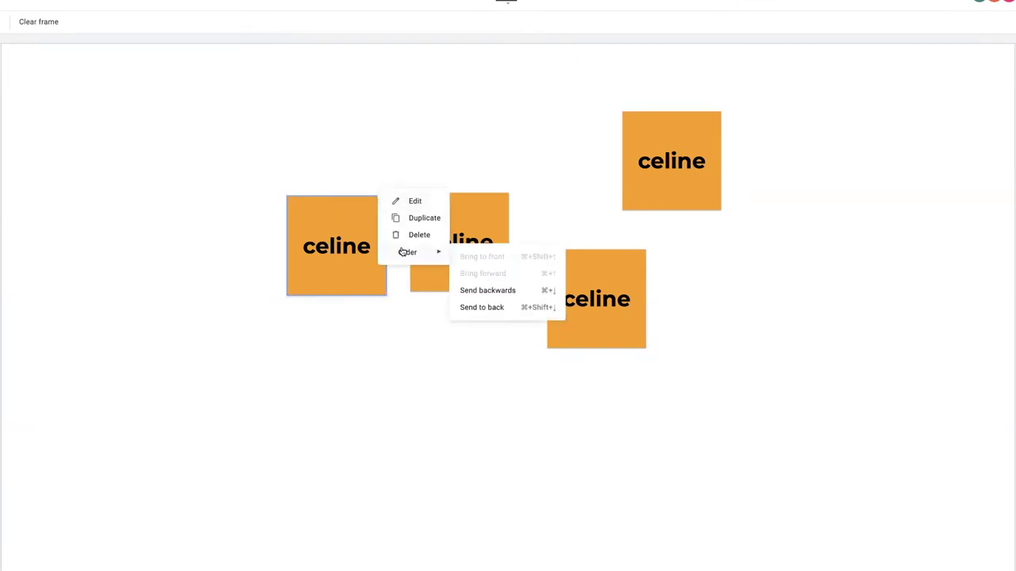
pyautogui.click(399, 353)
# - Move the leftmost note over the lower-left corner of its orange neighbour and recolour it yellow
pyautogui.moveTo(337, 240); pyautogui.dragTo(344, 361)
pyautogui.moveTo(404, 382); pyautogui.dragTo(428, 275)
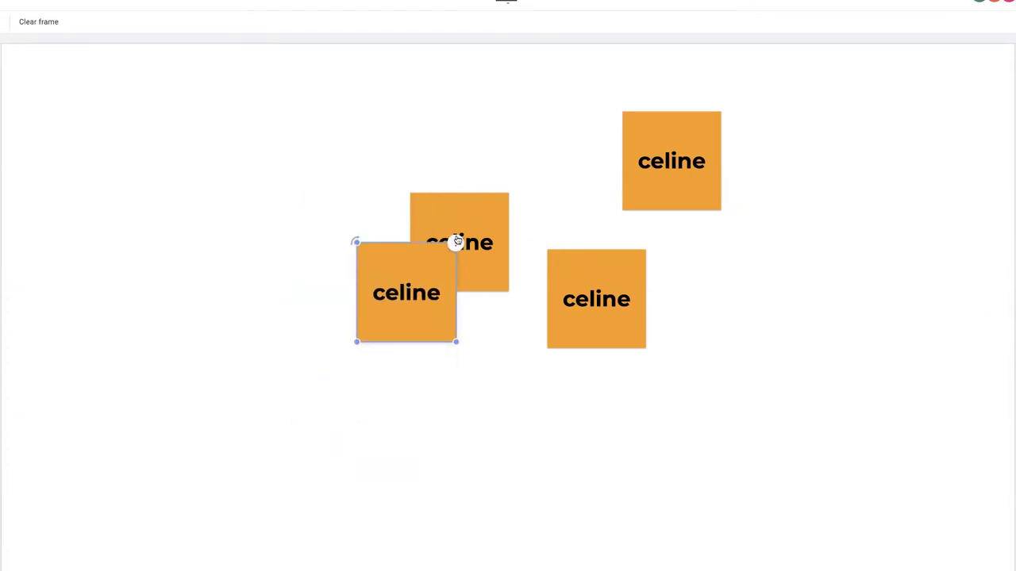
pyautogui.doubleClick(404, 281)
pyautogui.click(528, 241)
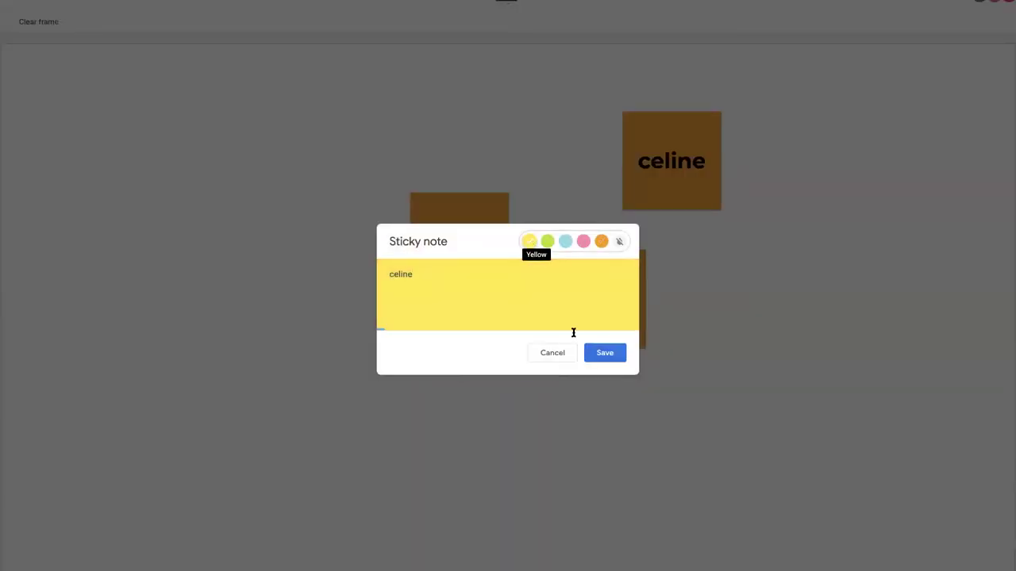
pyautogui.click(607, 354)
# - Recolour the lower-right orange note green and the upper-right orange note blue
pyautogui.doubleClick(612, 285)
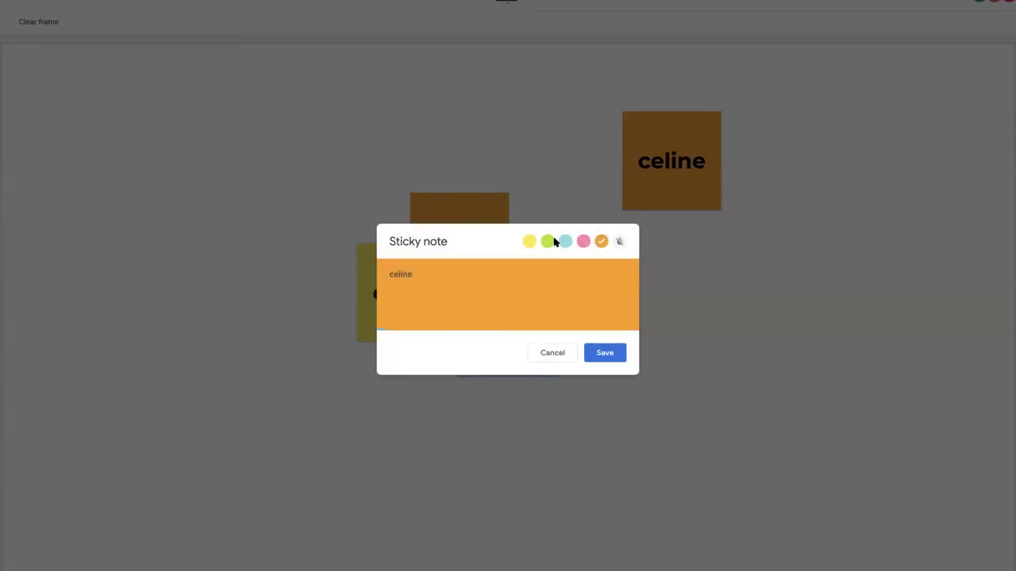
pyautogui.click(546, 241)
pyautogui.click(605, 352)
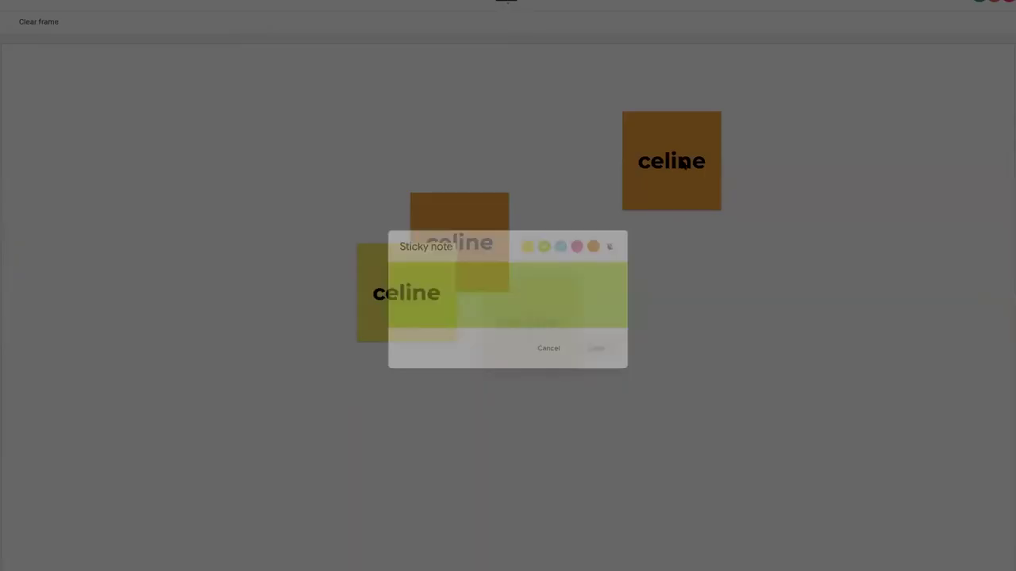
pyautogui.doubleClick(707, 188)
pyautogui.click(565, 241)
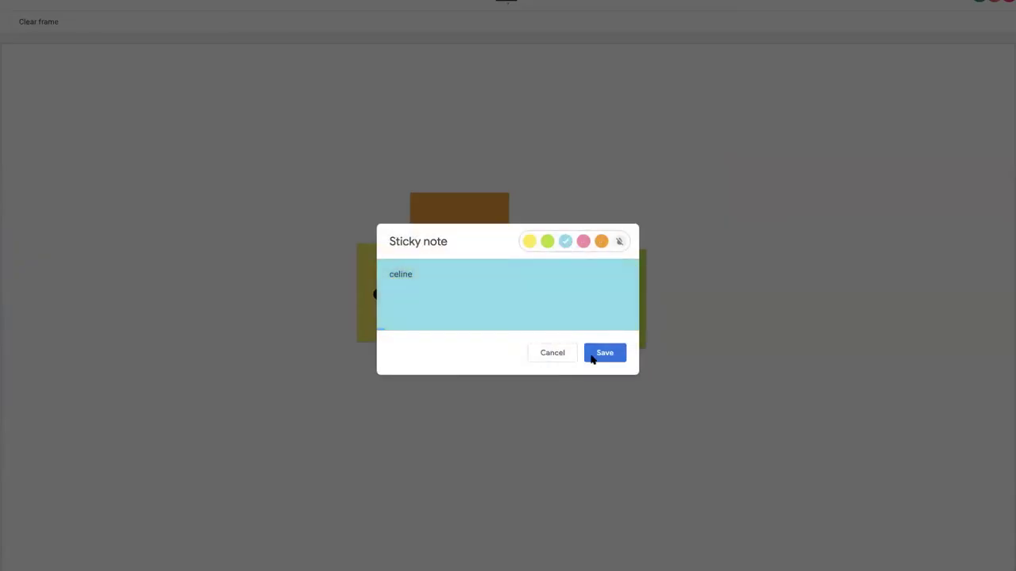
pyautogui.click(596, 355)
# - Shift the yellow note slightly left and send it to the back, behind the orange note
pyautogui.moveTo(419, 280); pyautogui.dragTo(403, 280)
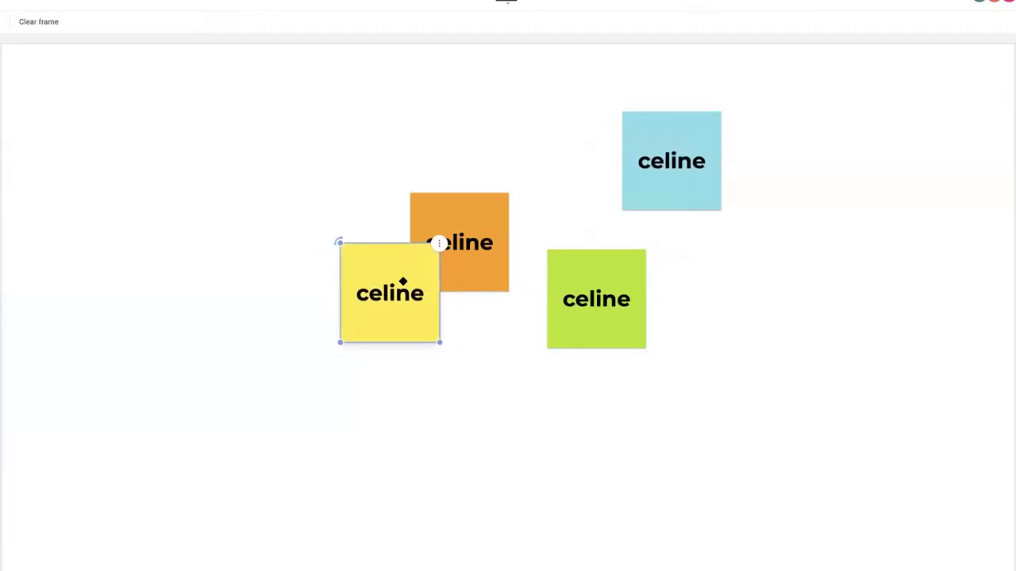
pyautogui.click(441, 288)
pyautogui.click(437, 250)
pyautogui.rightClick(442, 246)
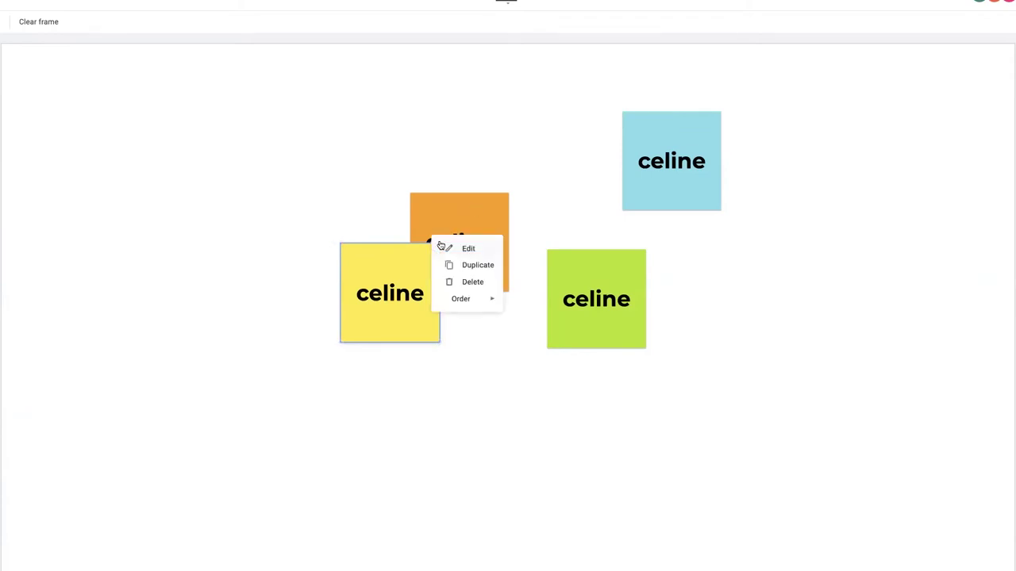
pyautogui.moveTo(452, 301)
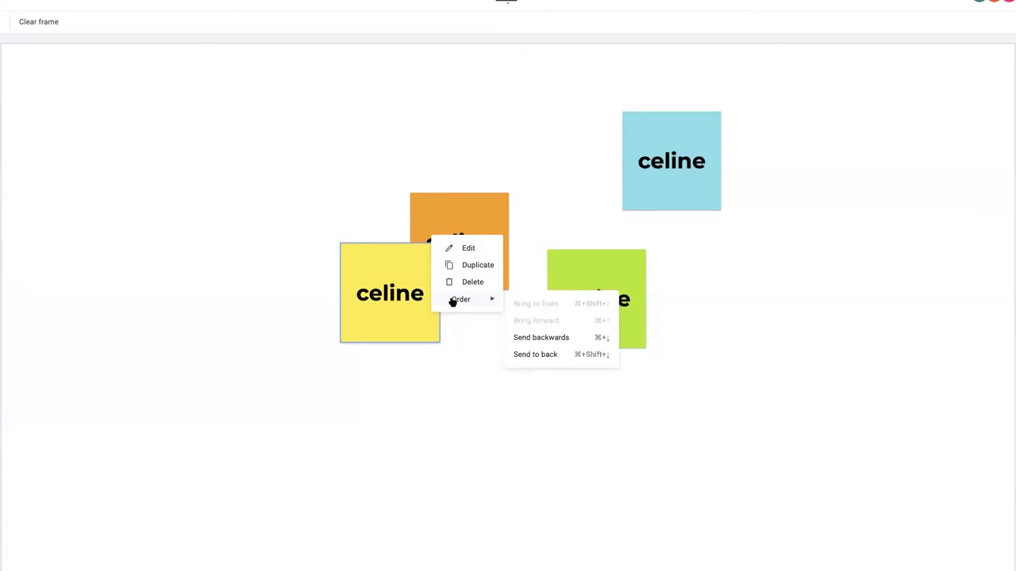
pyautogui.click(544, 356)
pyautogui.click(474, 407)
# - Move the green note to the orange note's upper-right corner and bring it to the front
pyautogui.moveTo(591, 294); pyautogui.dragTo(519, 170)
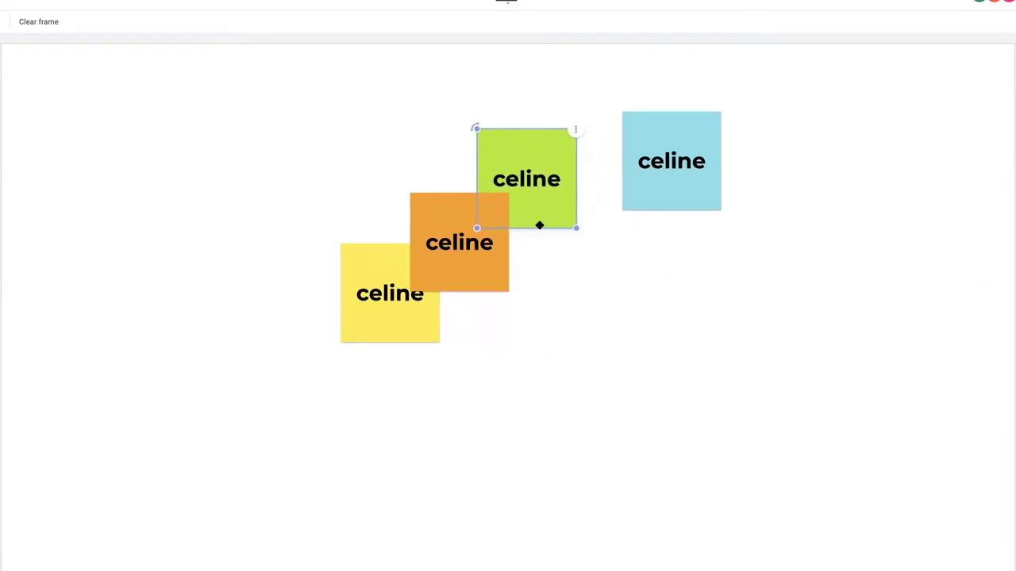
pyautogui.click(575, 130)
pyautogui.moveTo(591, 186)
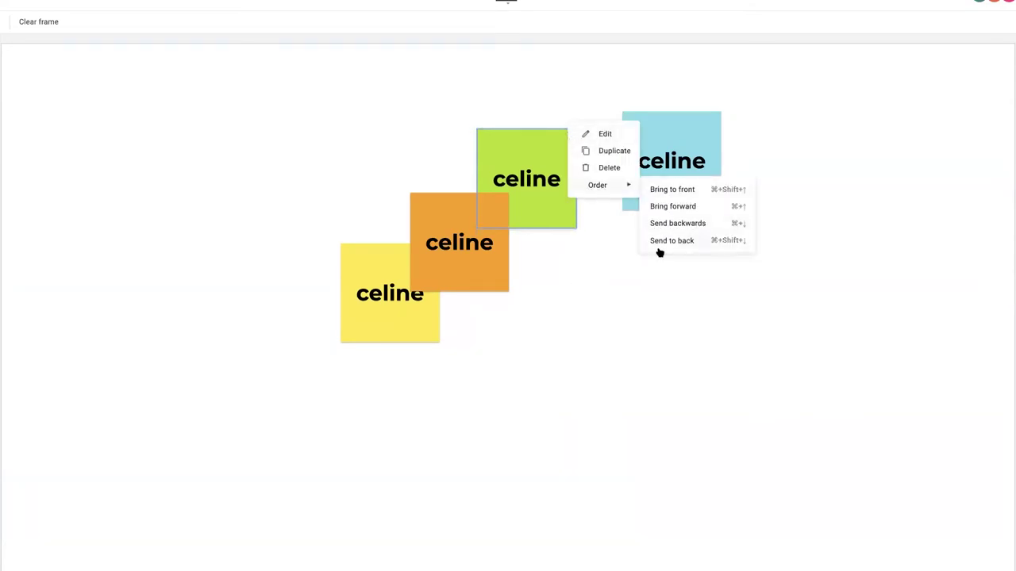
pyautogui.click(665, 190)
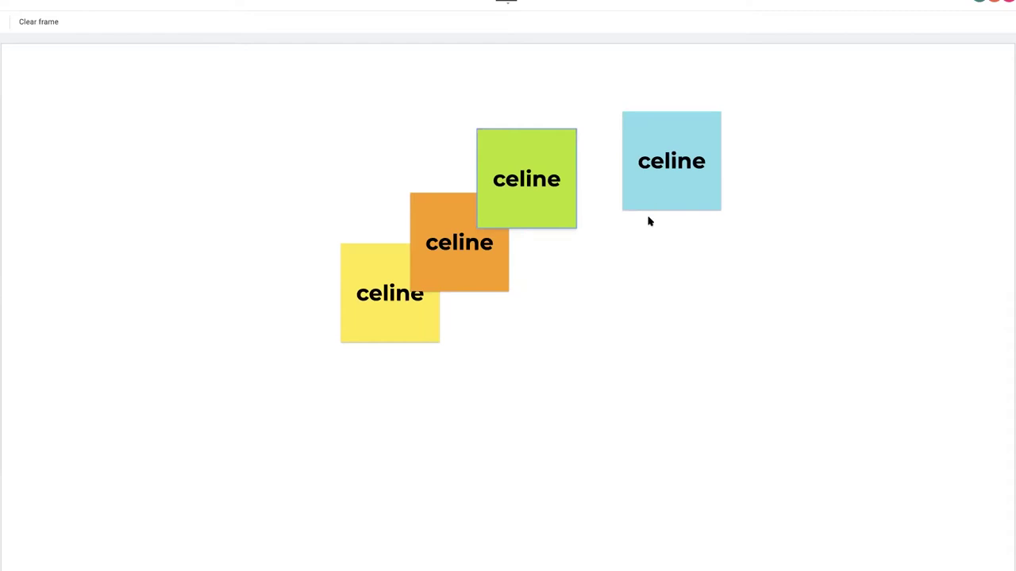
# - Move the blue note so it overlaps the orange and green notes and bring it to the front
pyautogui.moveTo(688, 158); pyautogui.dragTo(599, 324)
pyautogui.click(534, 29)
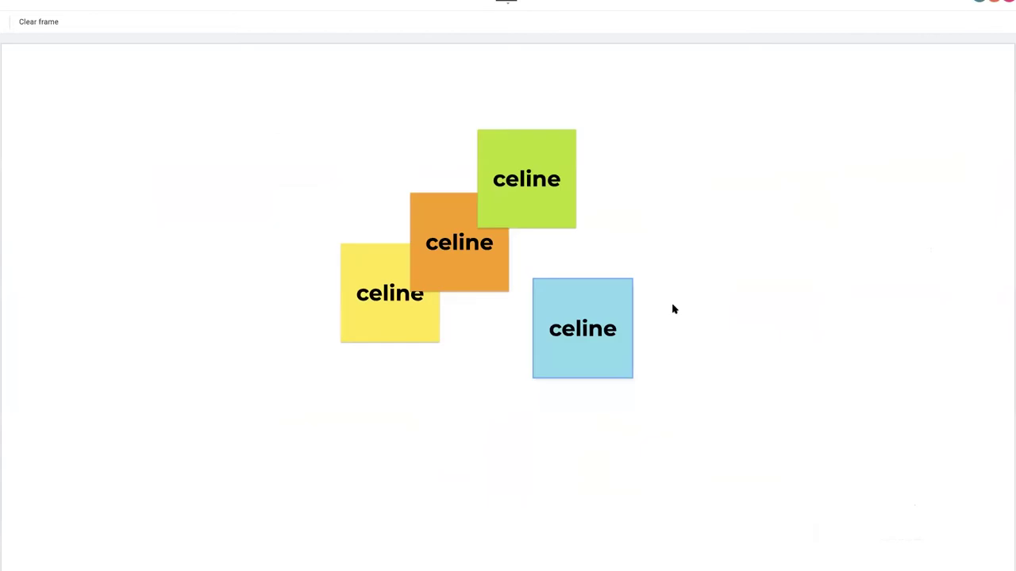
pyautogui.moveTo(603, 310); pyautogui.dragTo(549, 236)
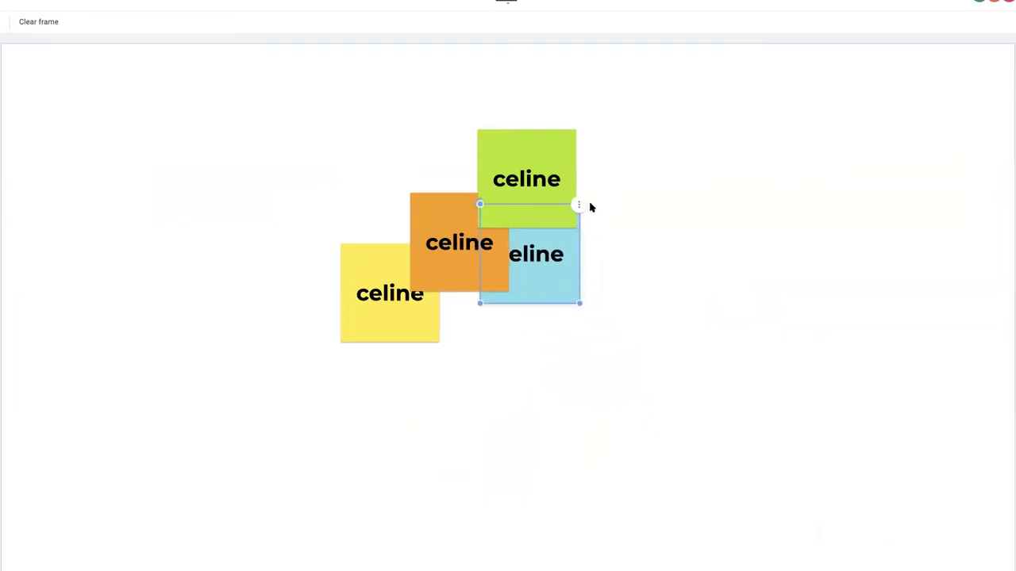
pyautogui.click(579, 204)
pyautogui.moveTo(609, 260)
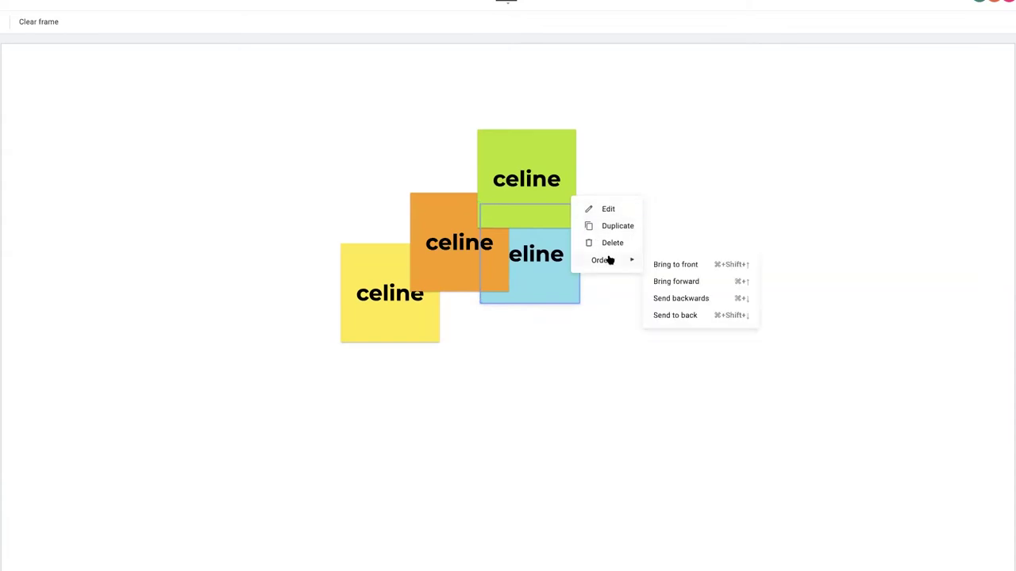
pyautogui.click(675, 263)
pyautogui.click(530, 403)
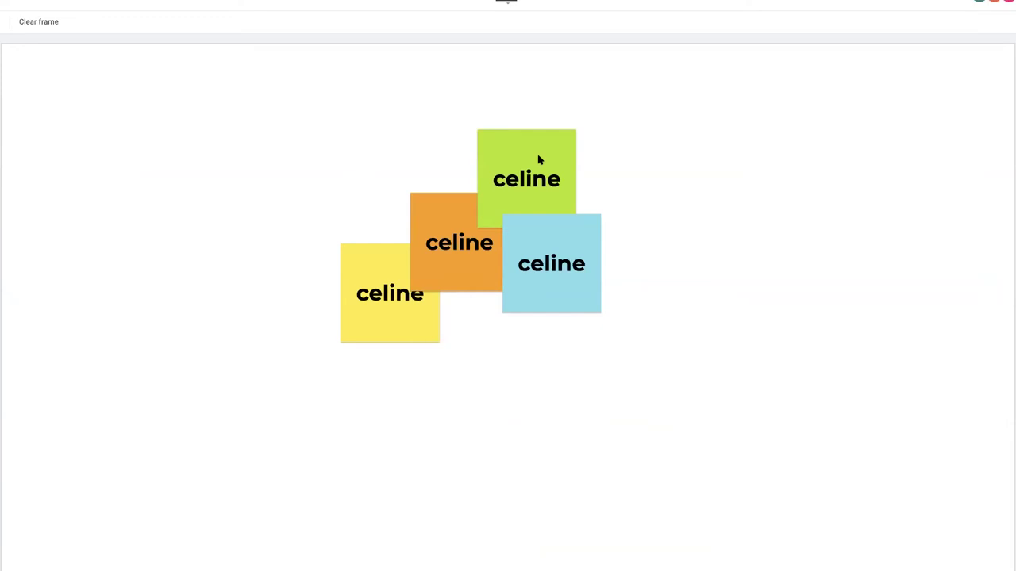
pyautogui.click(538, 159)
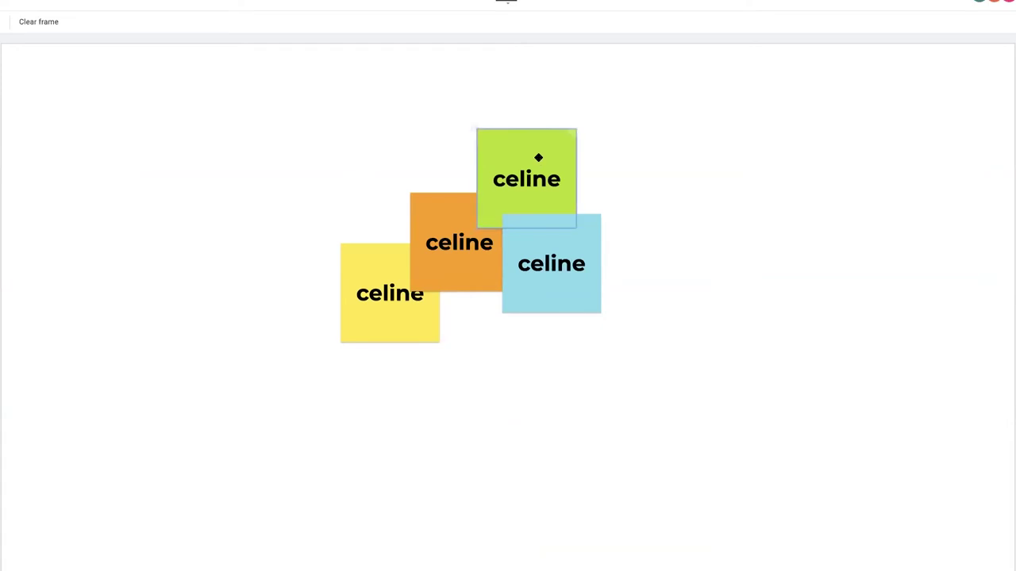
pyautogui.click(577, 132)
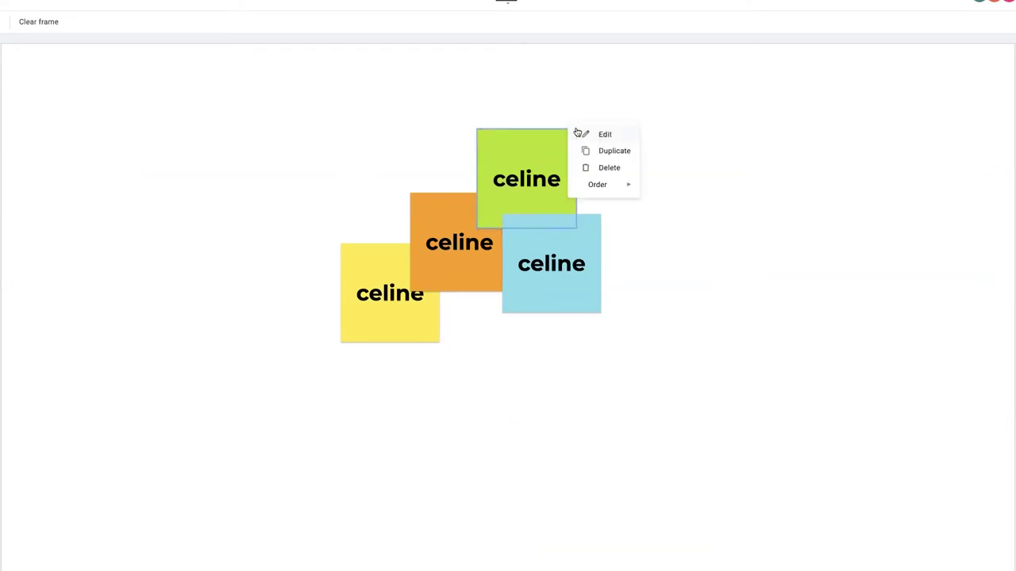
pyautogui.moveTo(598, 186)
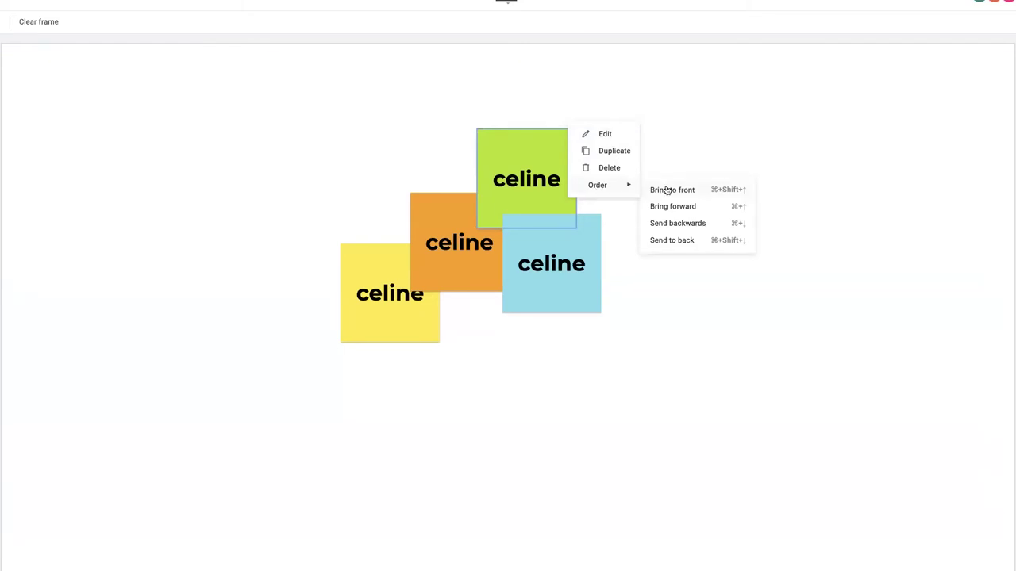
pyautogui.click(664, 306)
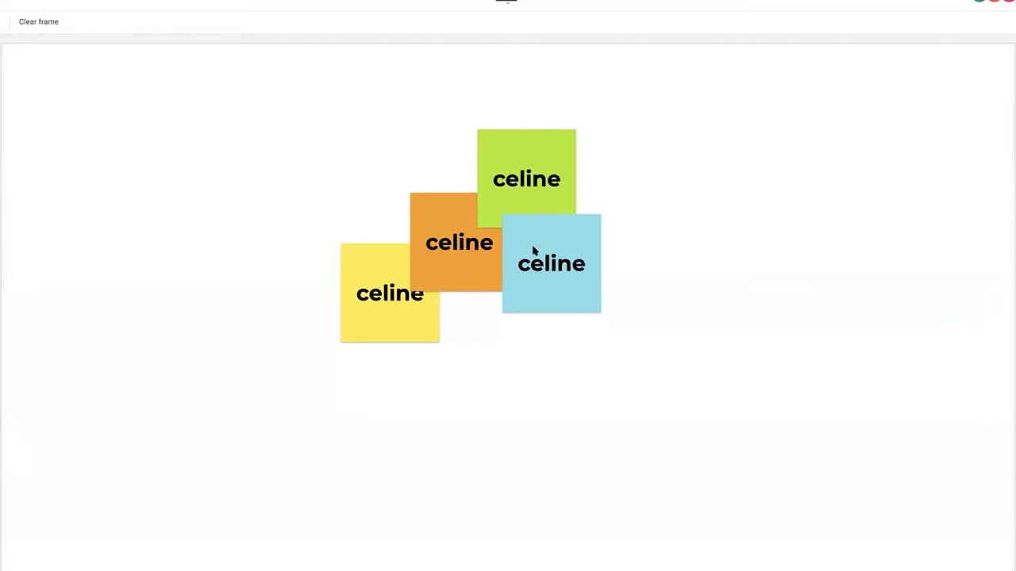
pyautogui.click(571, 137)
pyautogui.click(542, 347)
# - Bring the green note to the front, over the blue and orange notes
pyautogui.click(564, 138)
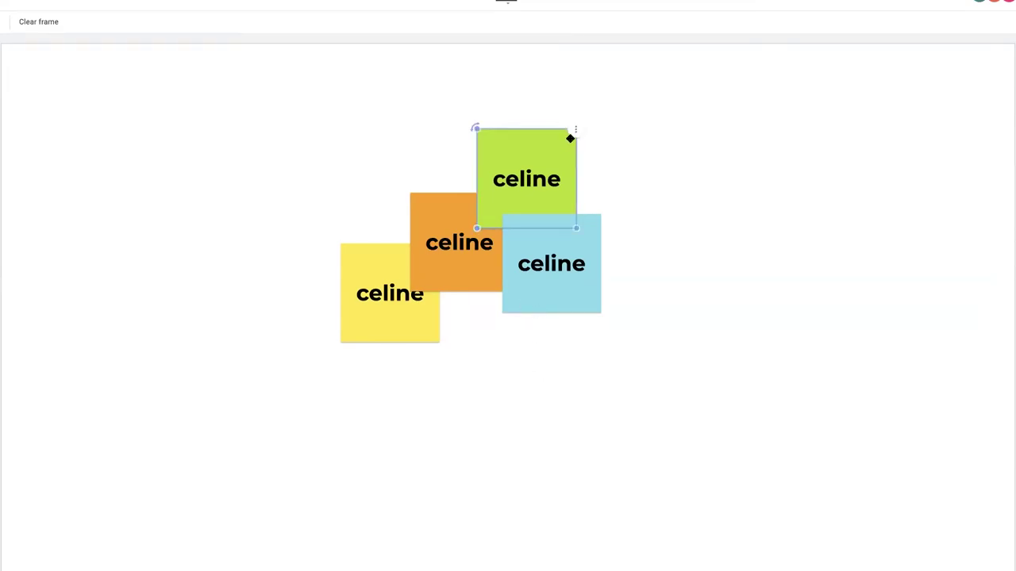
pyautogui.click(577, 131)
pyautogui.moveTo(600, 184)
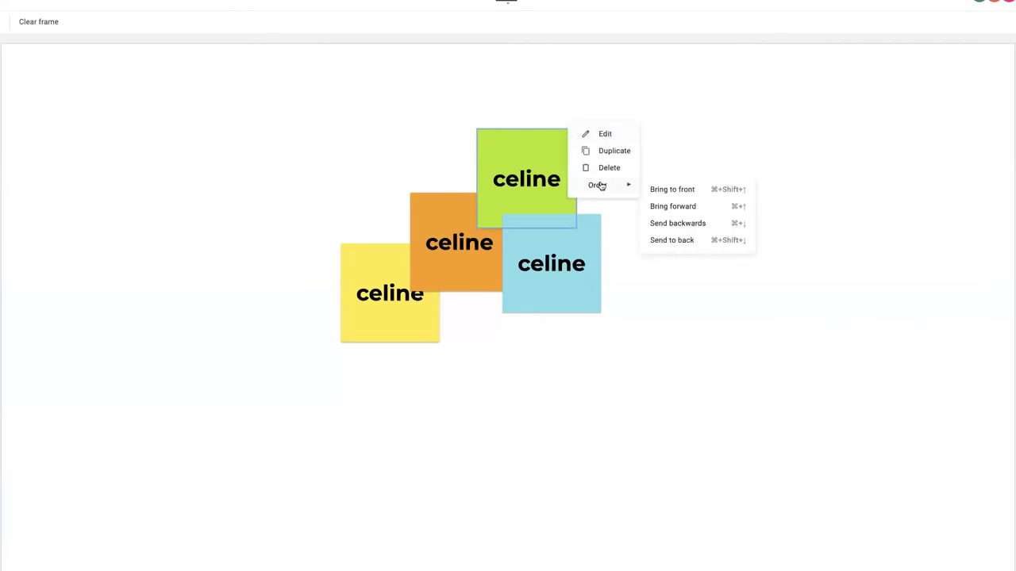
pyautogui.click(667, 191)
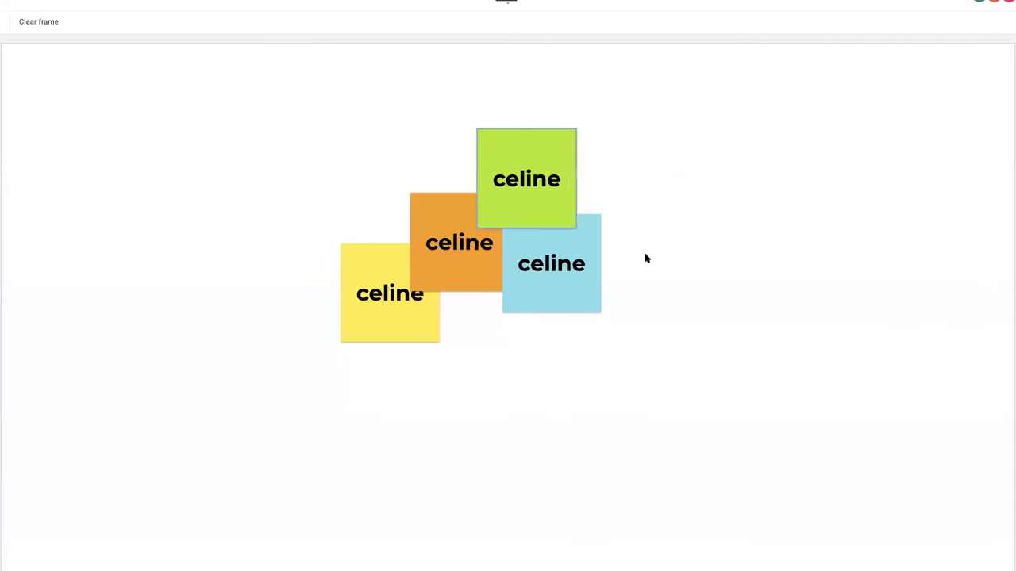
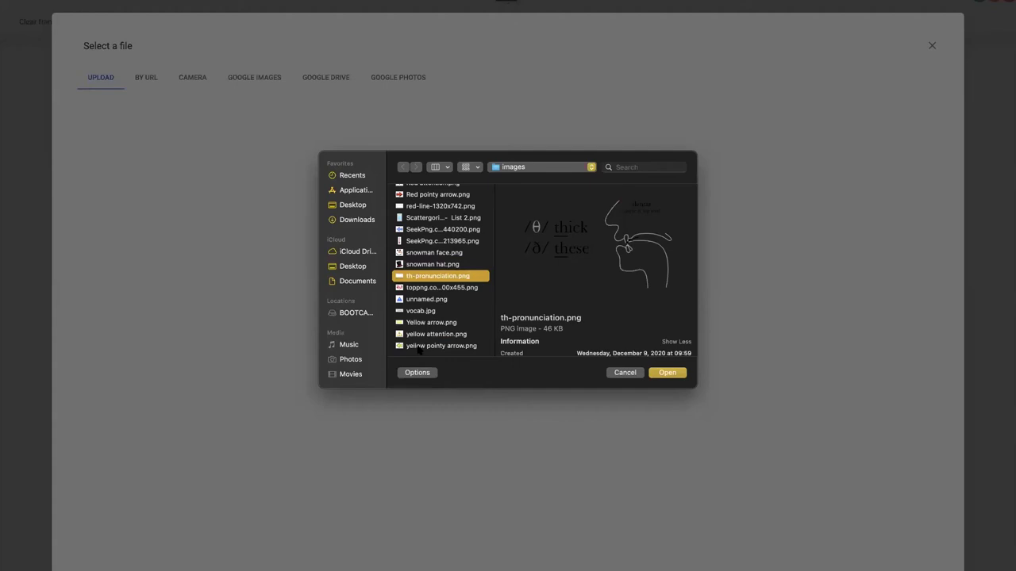
# - Preview the PNG files in the images folder between the pronunciation diagram and the red pointy arrow
pyautogui.press('Up')
pyautogui.press('Up')
pyautogui.press('Up')
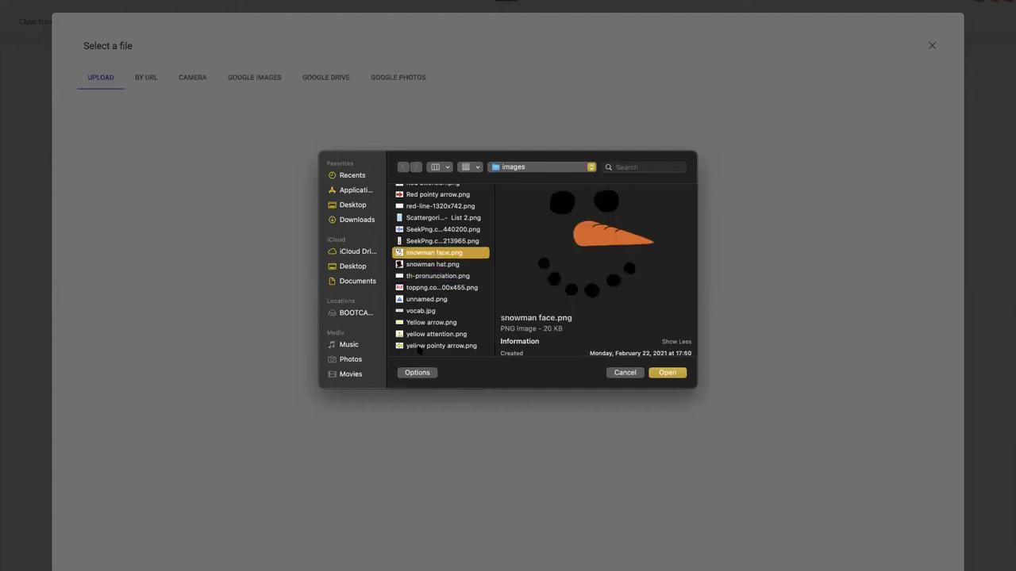
pyautogui.press('Up')
pyautogui.press('Up')
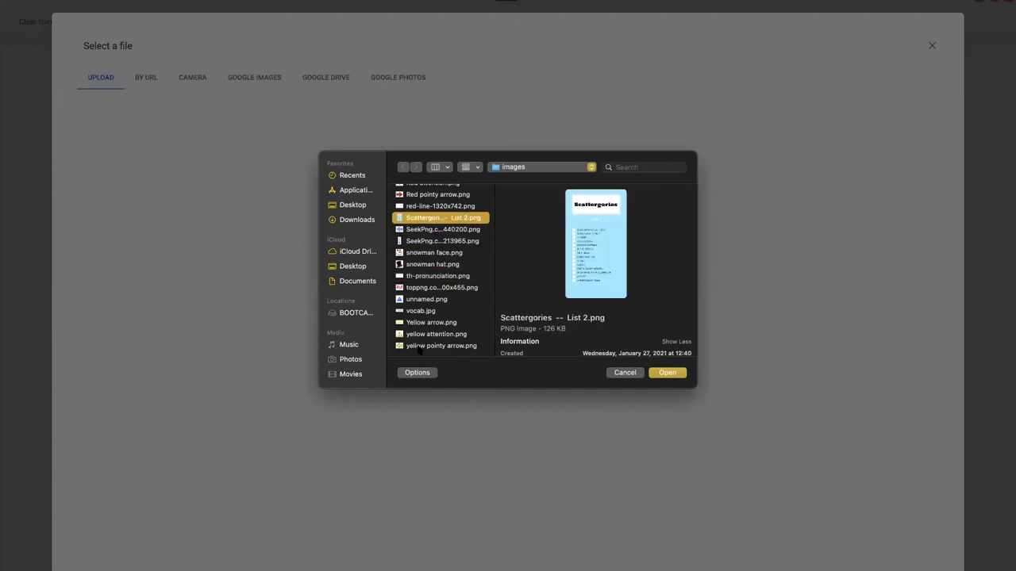
pyautogui.press('Up')
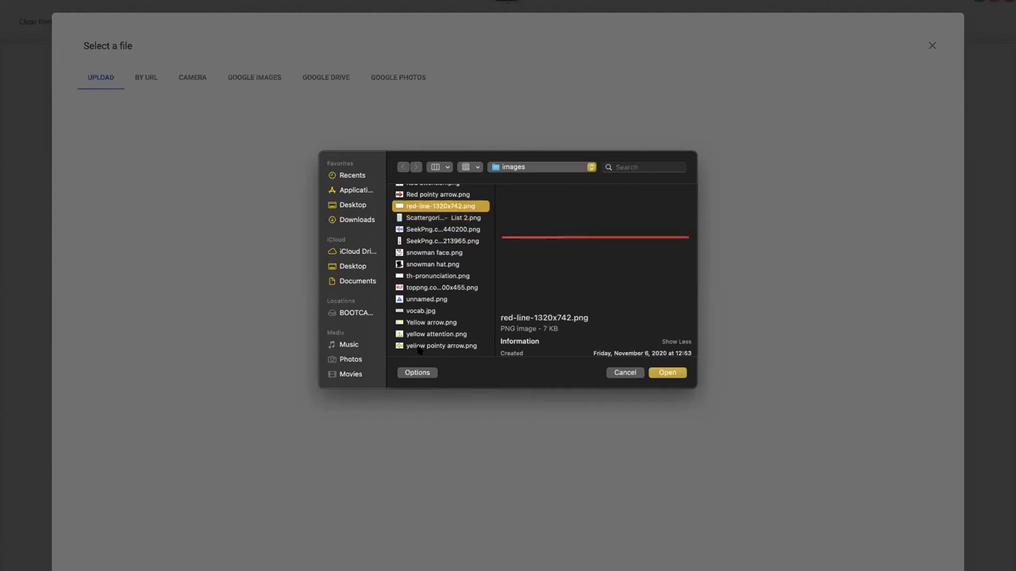
pyautogui.press('Up')
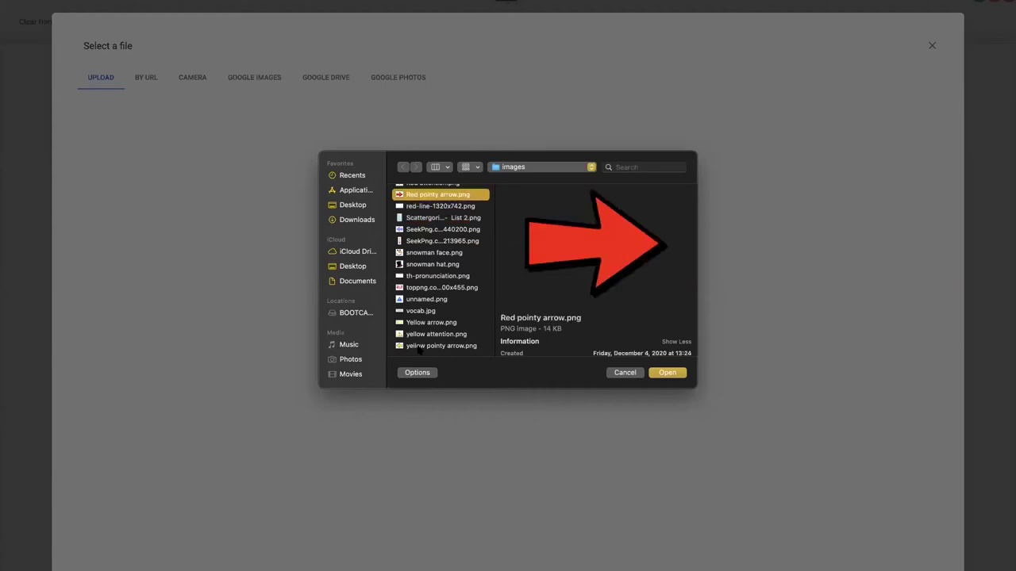
pyautogui.press('Down')
pyautogui.press('Down')
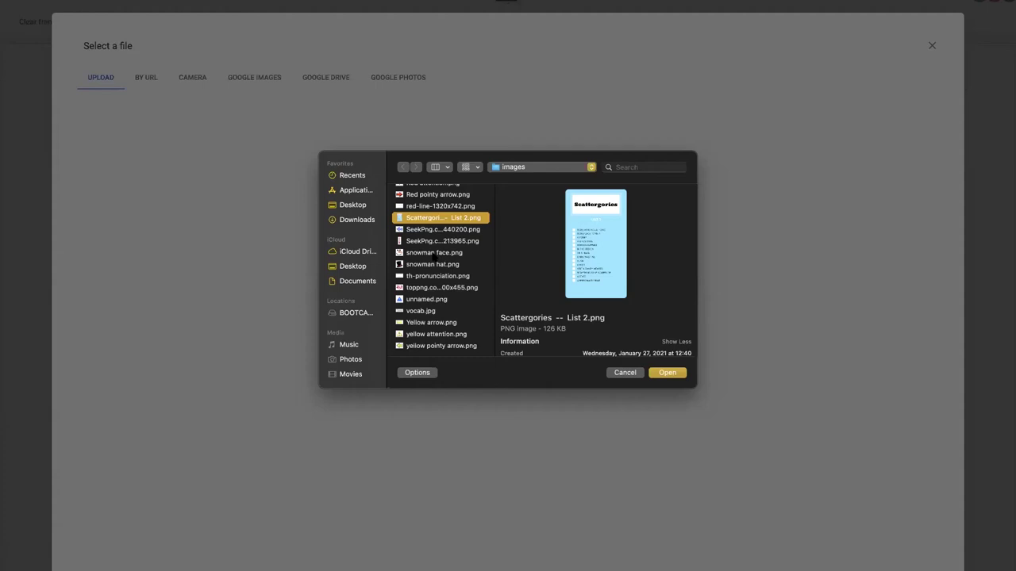
# - Insert the image "attention blue round.png" from the images folder into the frame
pyautogui.click(435, 253)
pyautogui.scroll(10, 441, 219)
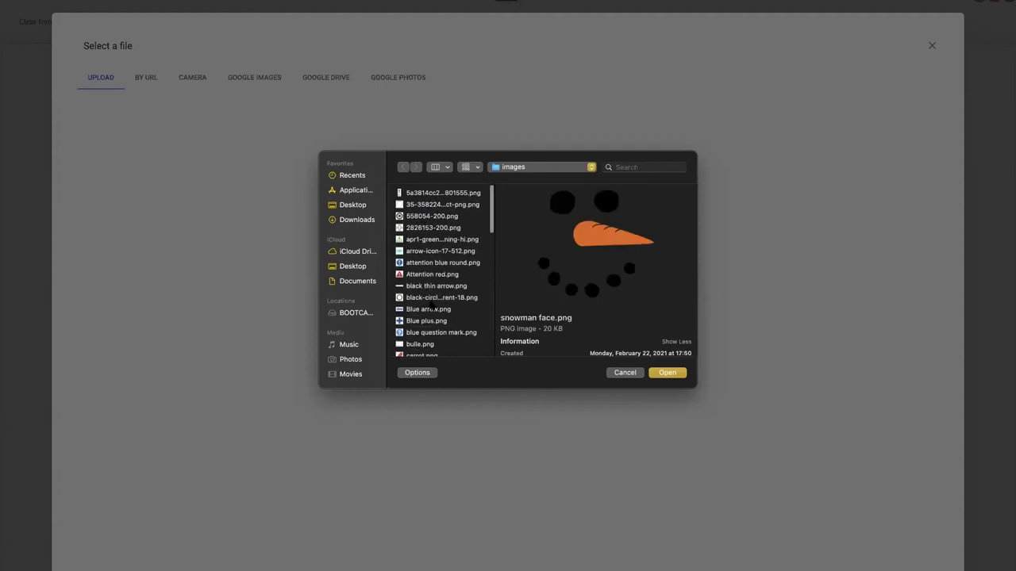
pyautogui.click(425, 275)
pyautogui.click(422, 264)
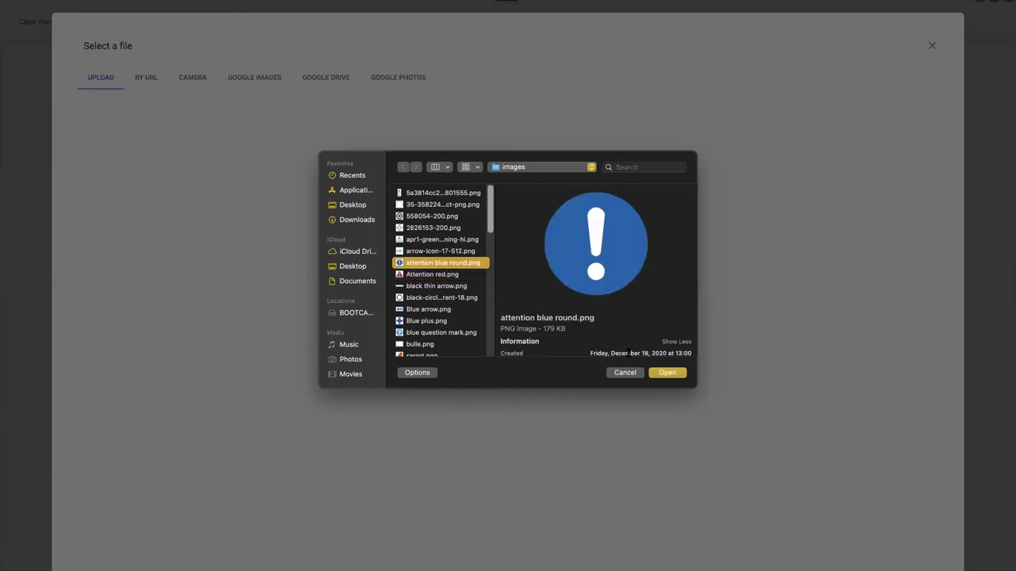
pyautogui.click(666, 373)
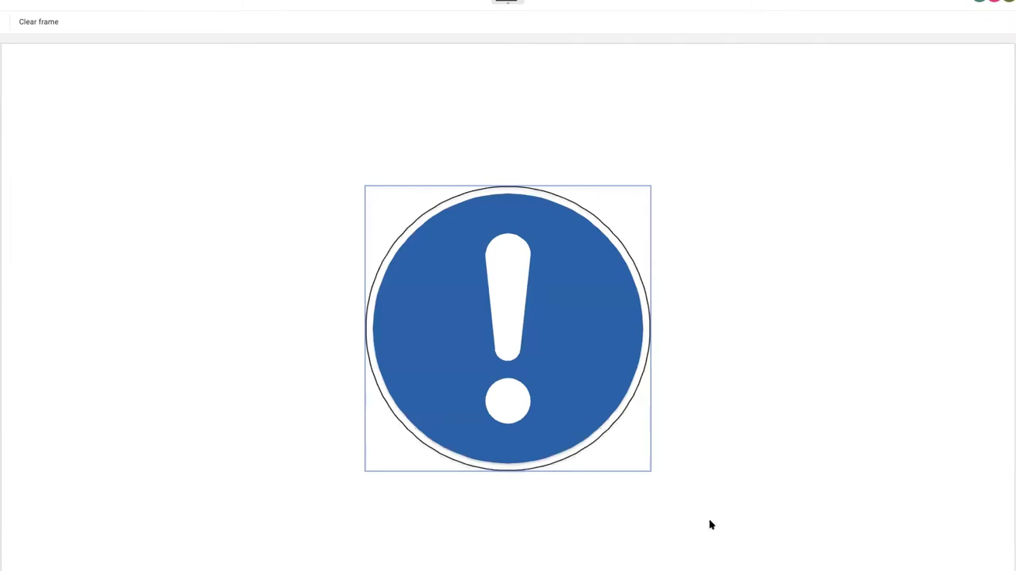
# - Enlarge the exclamation-mark image and move it toward the frame's upper-left area
pyautogui.click(642, 456)
pyautogui.moveTo(653, 472); pyautogui.dragTo(830, 551)
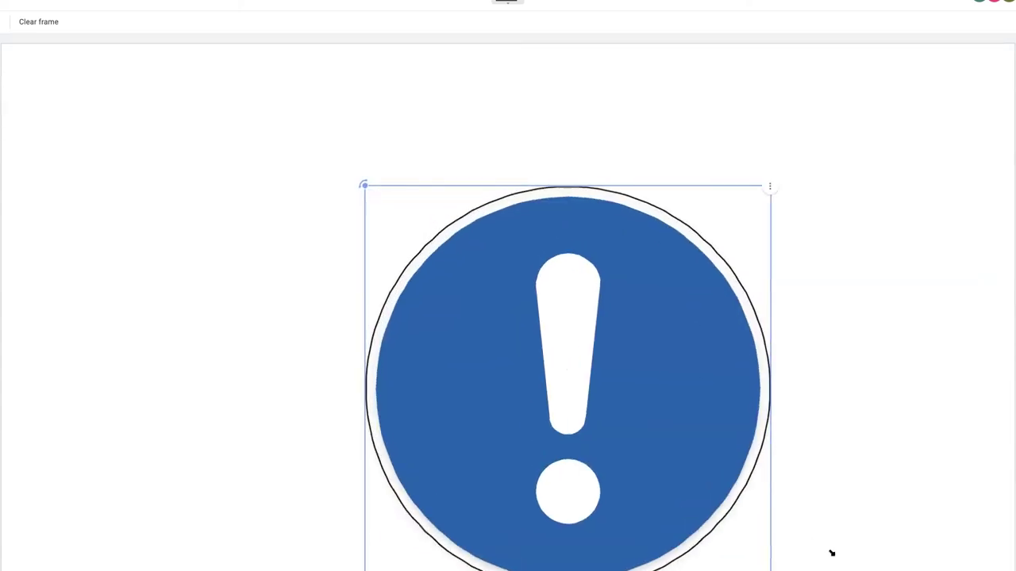
# - Duplicate the exclamation-mark image and delete the overlapping copy
pyautogui.click(599, 70)
pyautogui.click(642, 75)
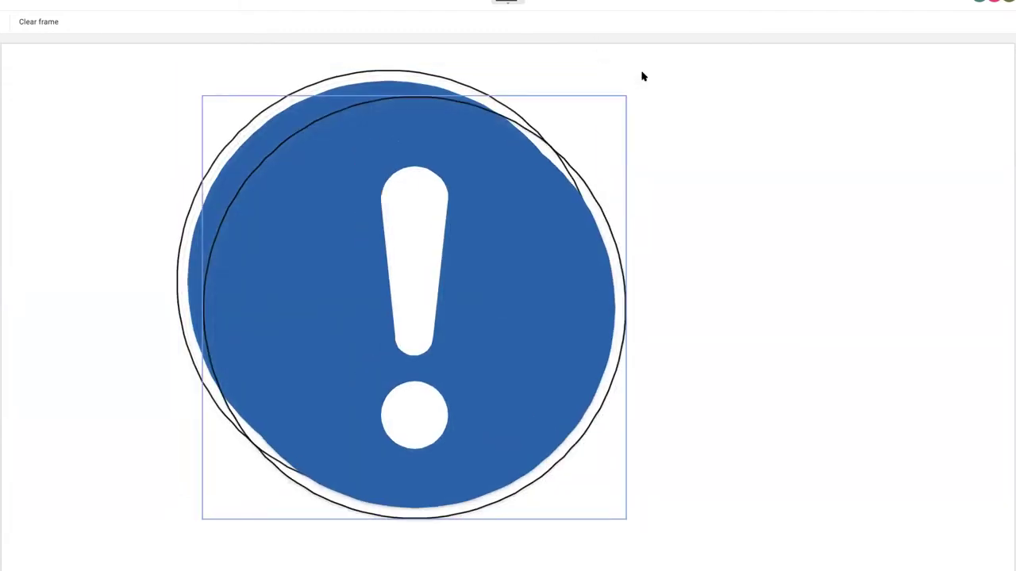
pyautogui.click(625, 98)
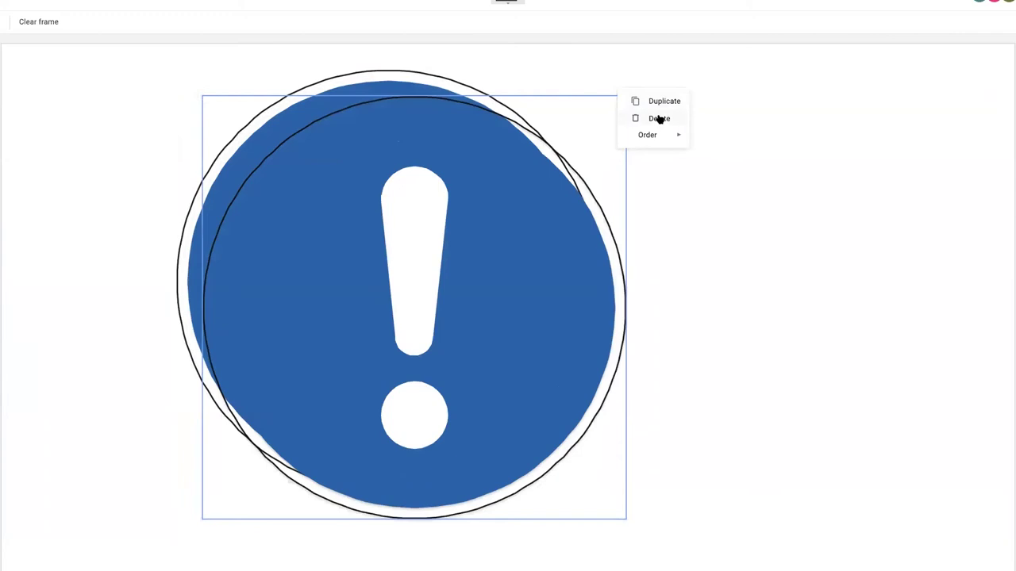
pyautogui.click(659, 116)
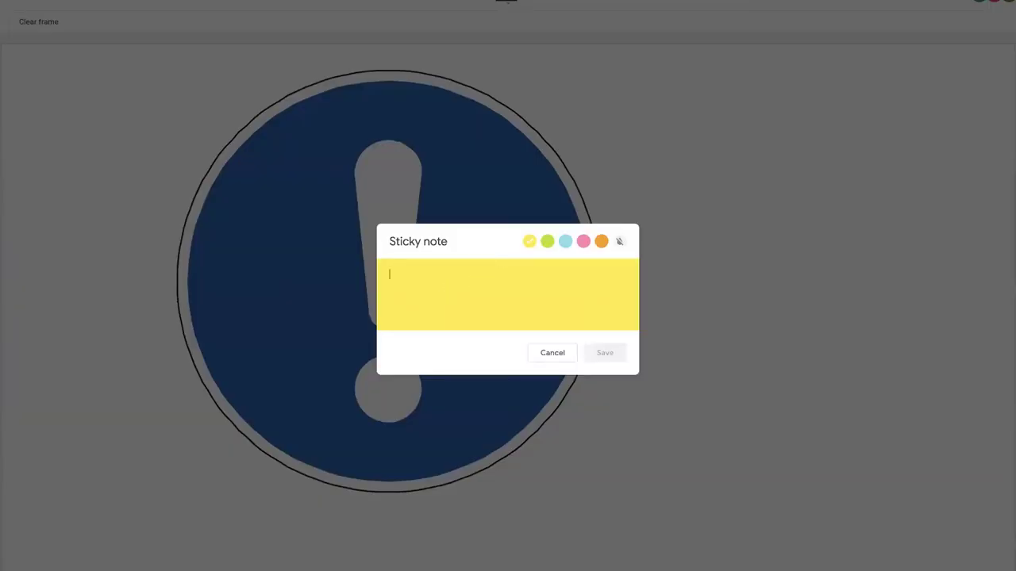
# - Create a yellow sticky note reading "Oh!" and place it over the left edge of the blue circle
pyautogui.write('Oh!')
pyautogui.click(603, 356)
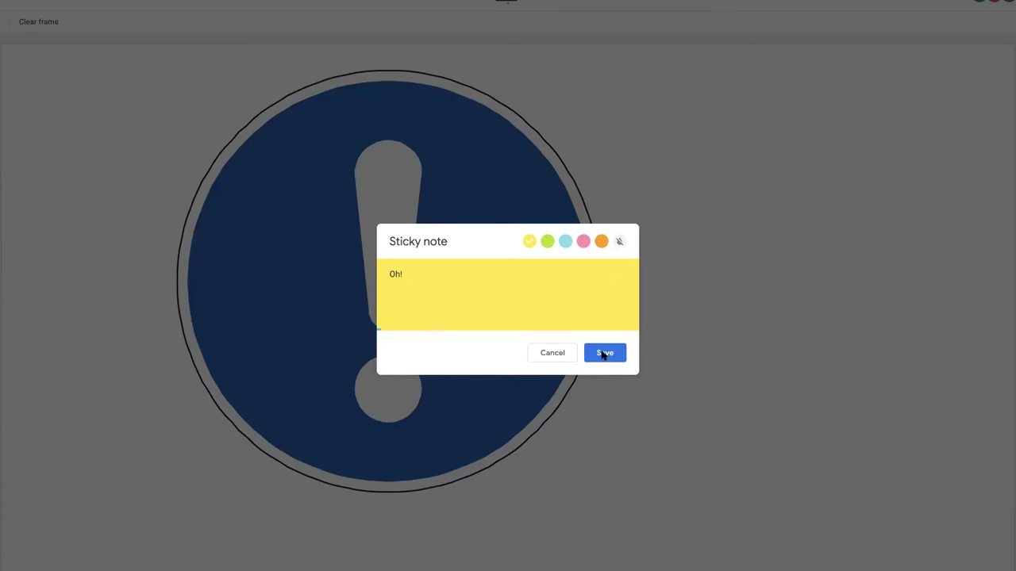
pyautogui.click(554, 353)
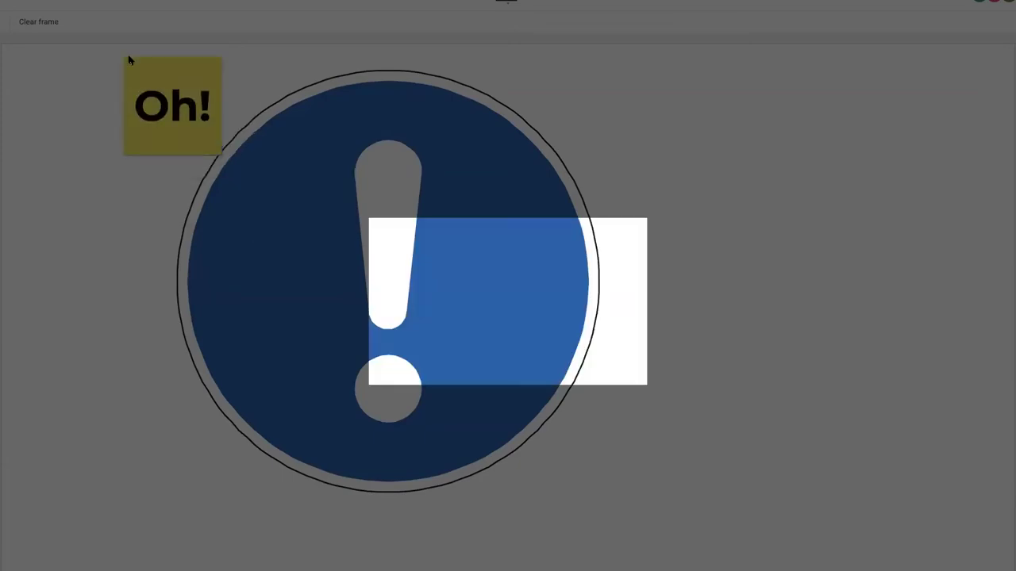
pyautogui.moveTo(152, 82); pyautogui.dragTo(157, 301)
pyautogui.moveTo(135, 241)
pyautogui.mouseDown()
pyautogui.moveTo(124, 233)
pyautogui.moveTo(129, 245)
pyautogui.mouseUp()
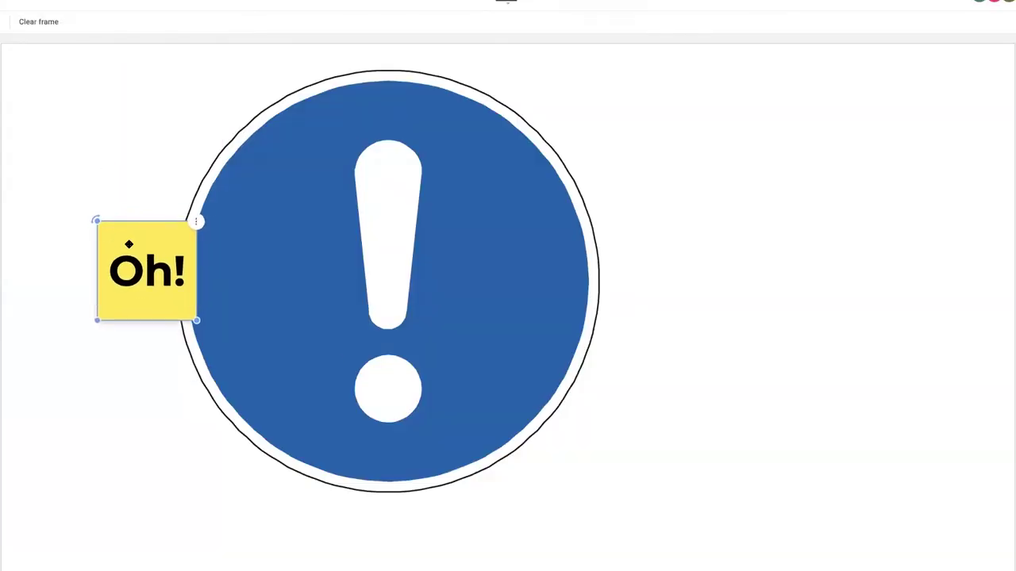
# - Send the "Oh!" note to the back and position the note and the blue circle so the circle covers it completely
pyautogui.click(199, 223)
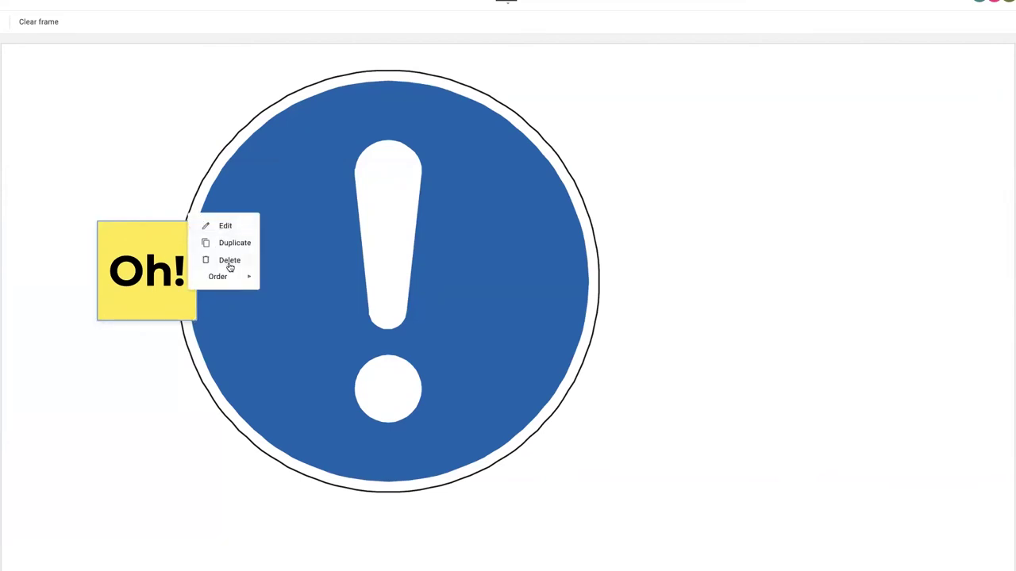
pyautogui.moveTo(229, 275)
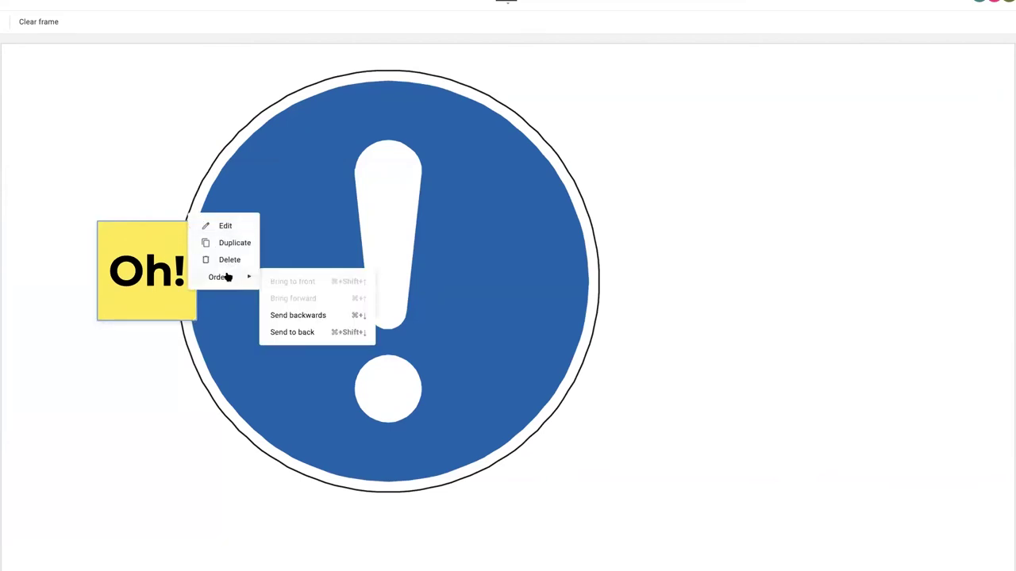
pyautogui.click(288, 333)
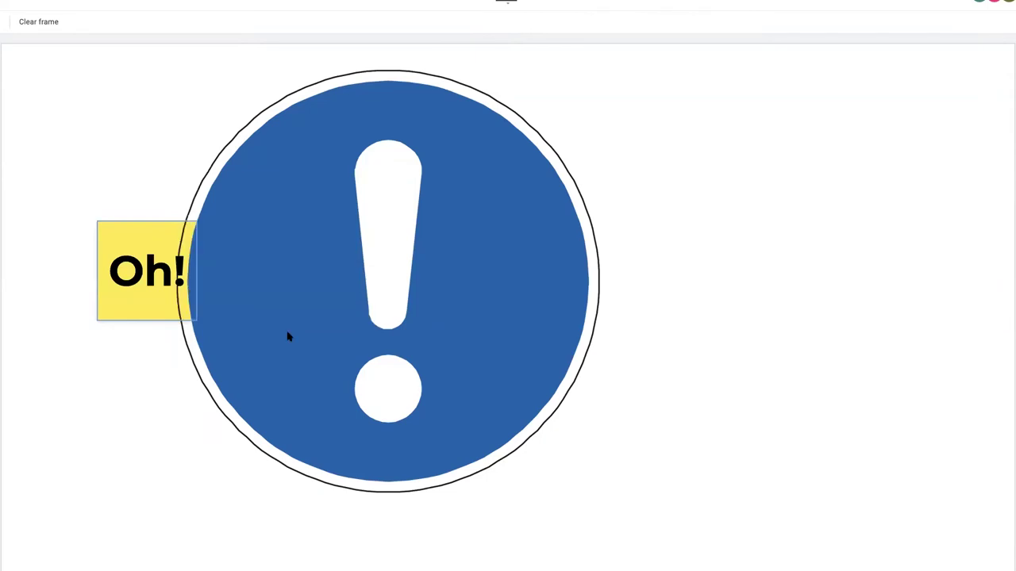
pyautogui.moveTo(150, 240); pyautogui.dragTo(455, 283)
pyautogui.moveTo(262, 321); pyautogui.dragTo(432, 310)
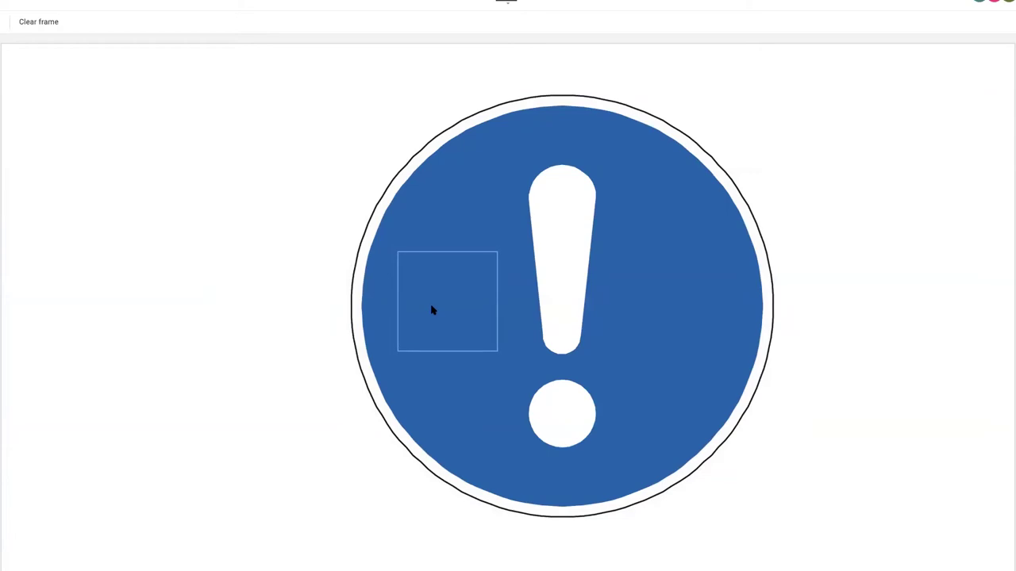
# - Bring the hidden "Oh!" note to the front of the blue circle
pyautogui.click(496, 252)
pyautogui.click(496, 252)
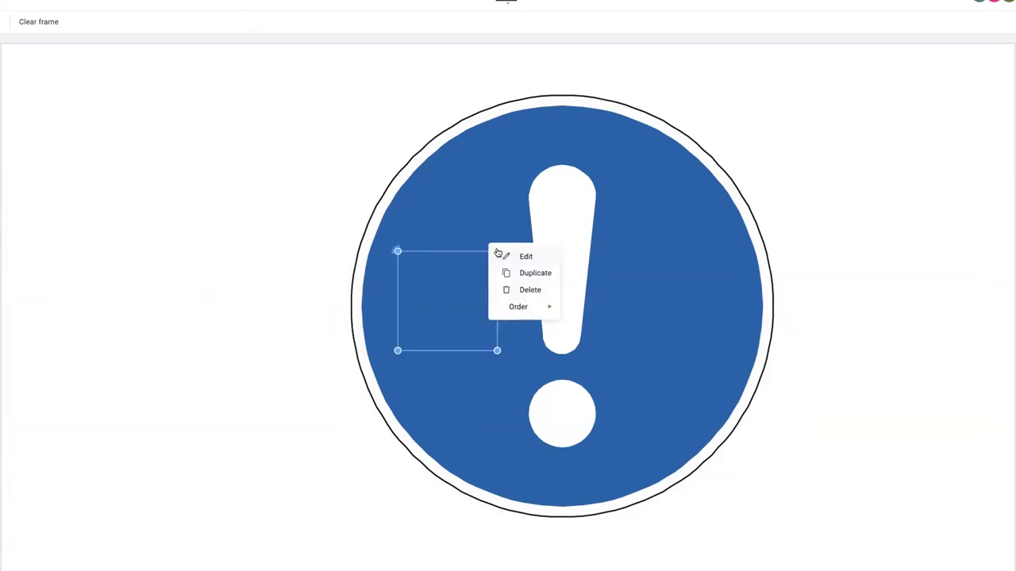
pyautogui.moveTo(515, 314)
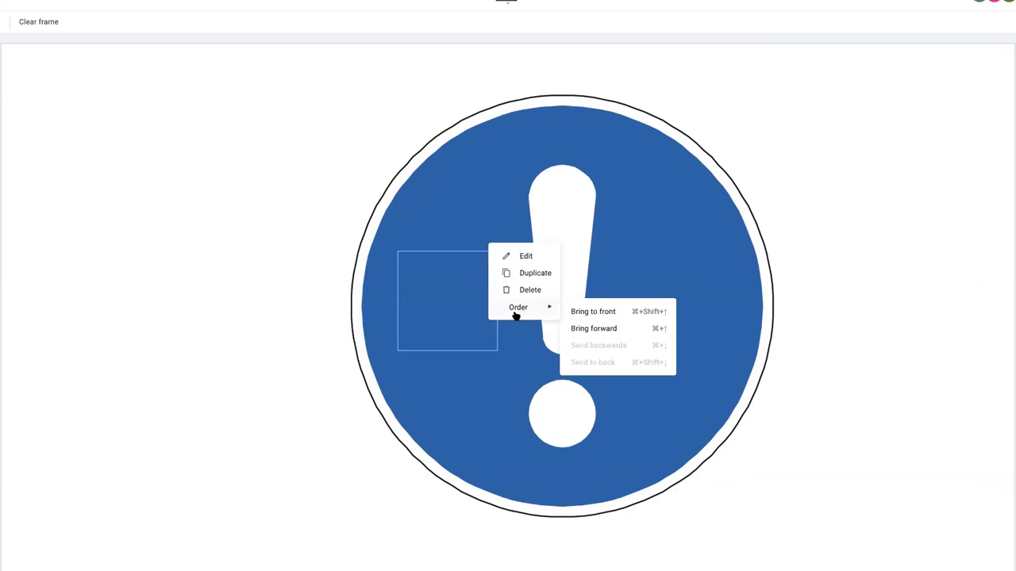
pyautogui.click(578, 312)
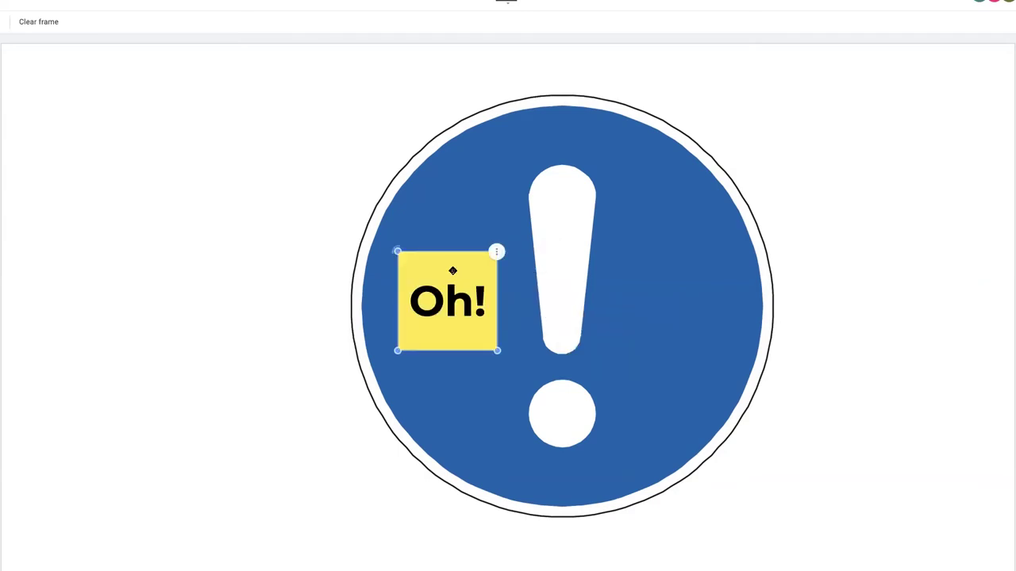
# - Change the "Oh!" note's background to transparent and save it
pyautogui.doubleClick(452, 271)
pyautogui.click(619, 242)
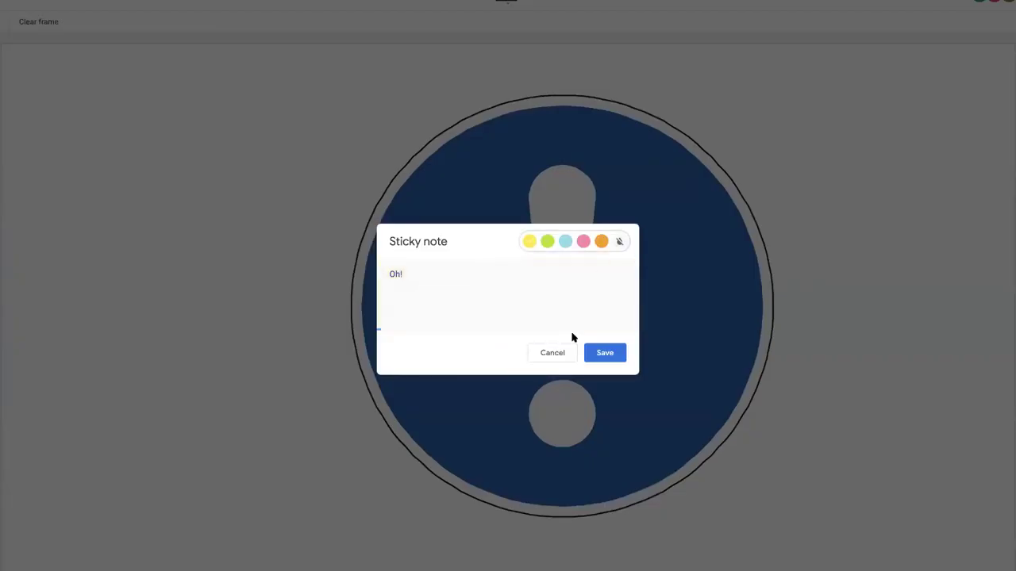
pyautogui.click(604, 354)
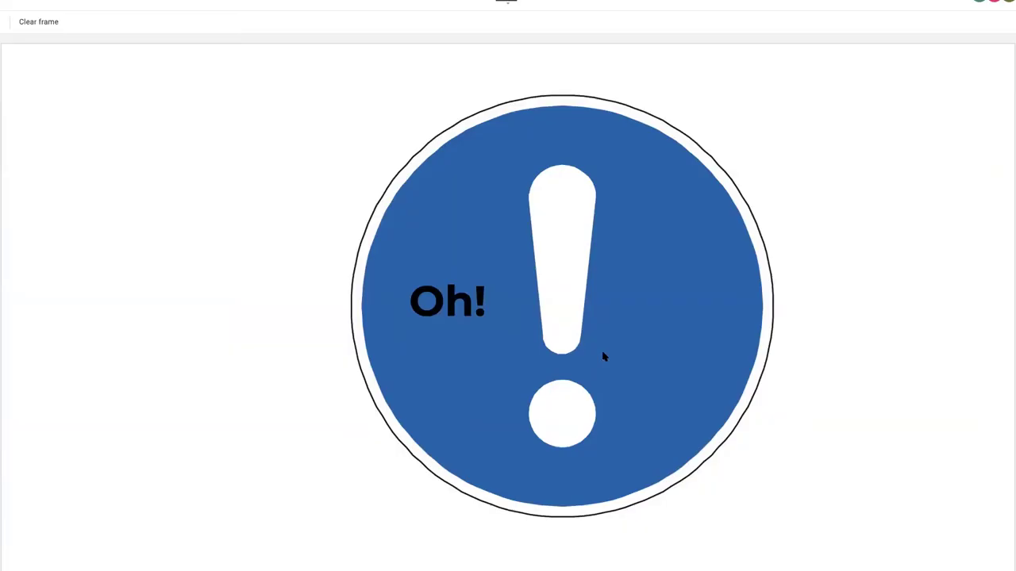
# - Move the transparent "Oh!" note around over the blue circle, then toward its upper left, and delete it
pyautogui.moveTo(476, 301)
pyautogui.mouseDown()
pyautogui.moveTo(499, 220)
pyautogui.moveTo(481, 311)
pyautogui.moveTo(480, 300)
pyautogui.mouseUp()
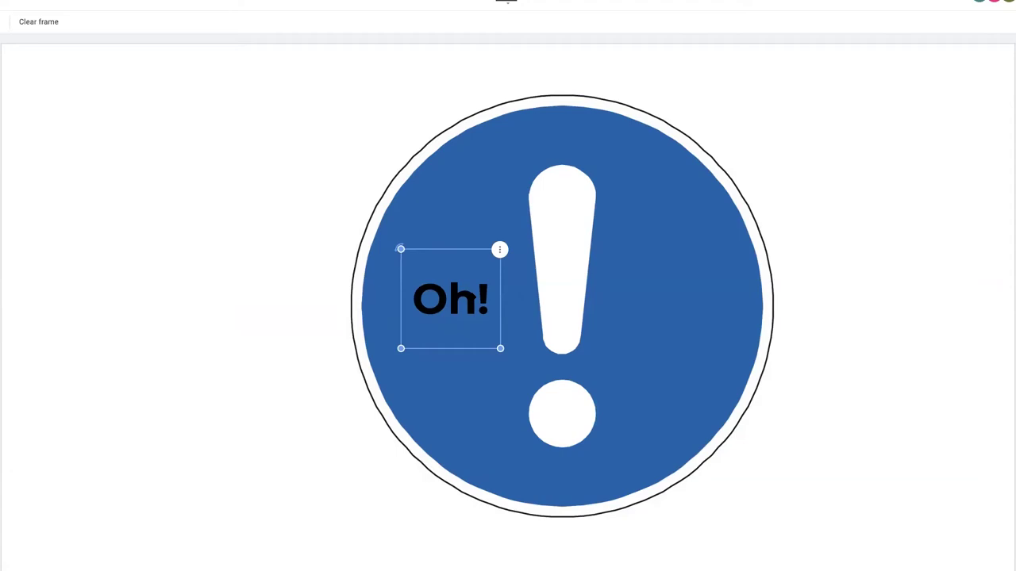
pyautogui.moveTo(470, 296); pyautogui.dragTo(316, 188)
pyautogui.press('Delete')
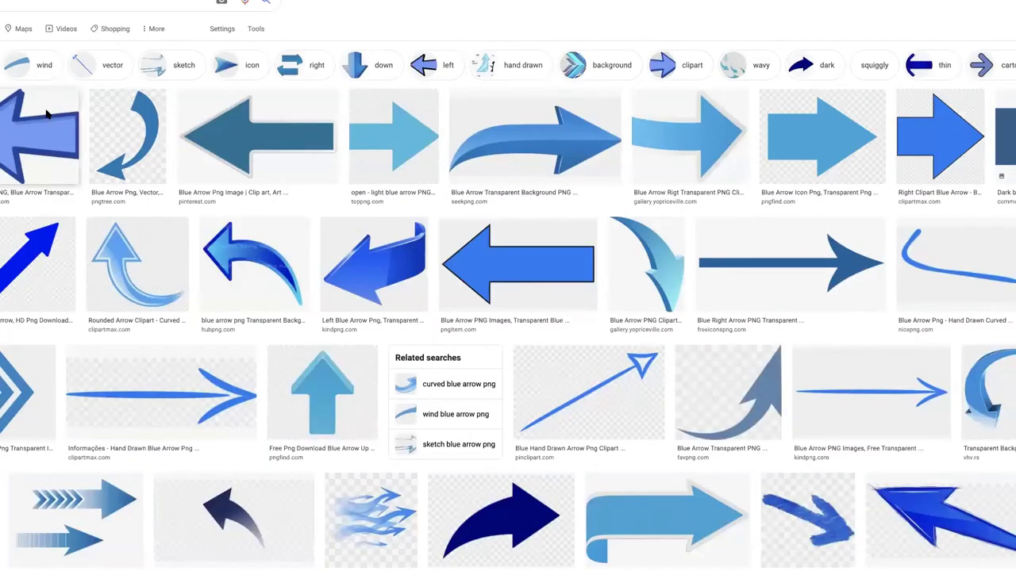
# - Open a blue arrow result from the image search and examine a Blue Arrow PNG's details page on FreeIconsPNG
pyautogui.click(960, 127)
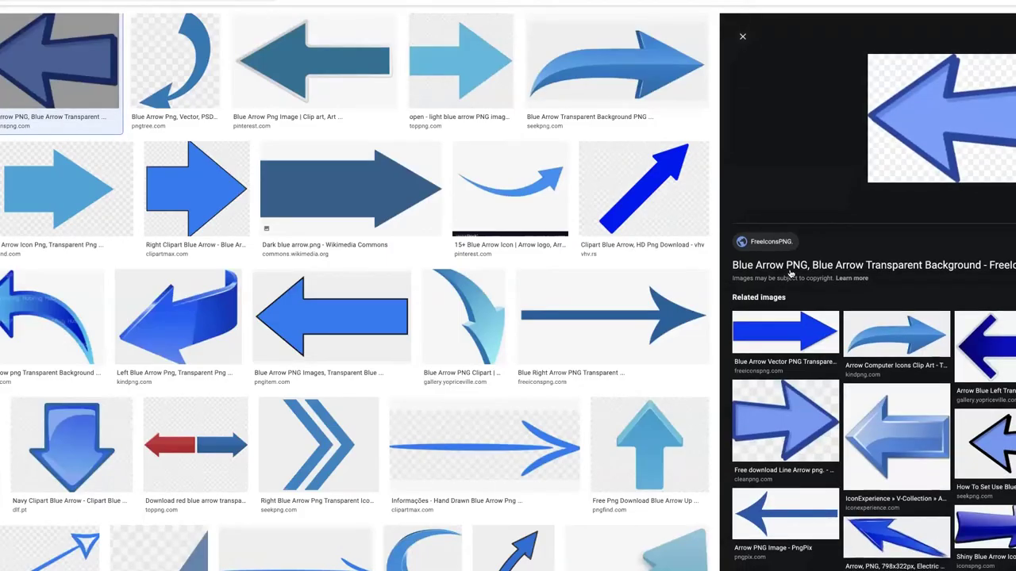
pyautogui.click(790, 272)
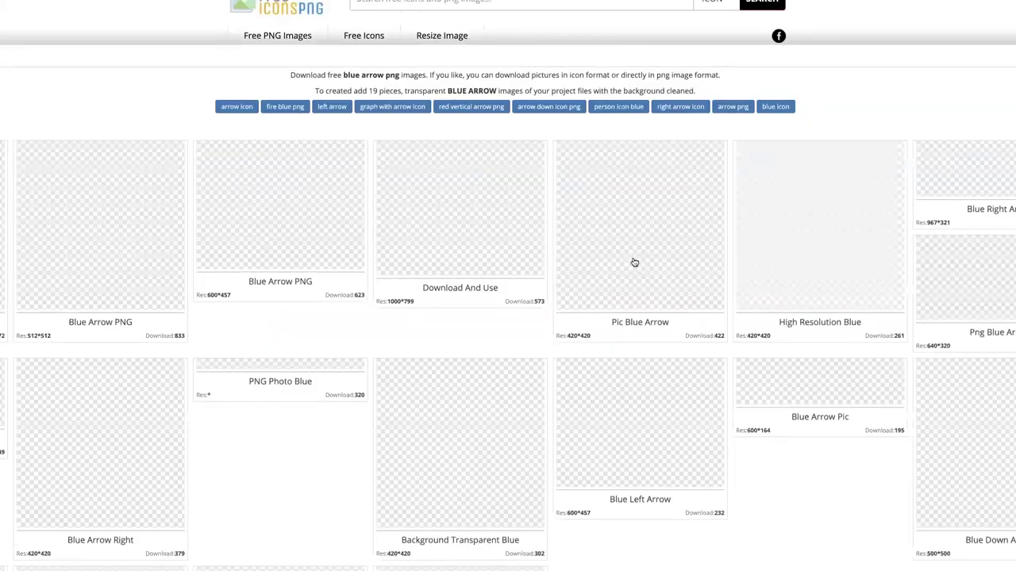
pyautogui.click(312, 215)
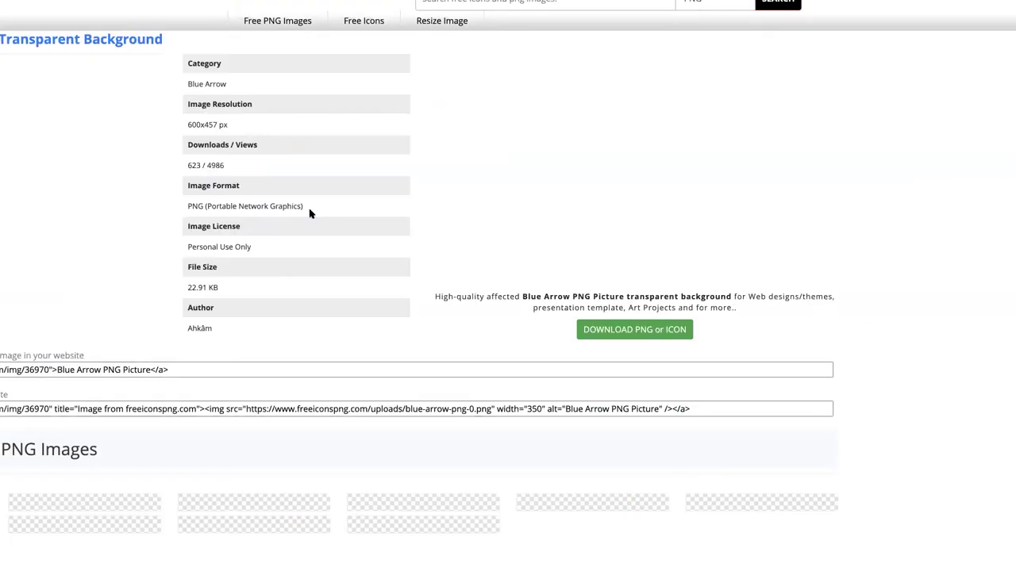
pyautogui.scroll(-2, 213, 384)
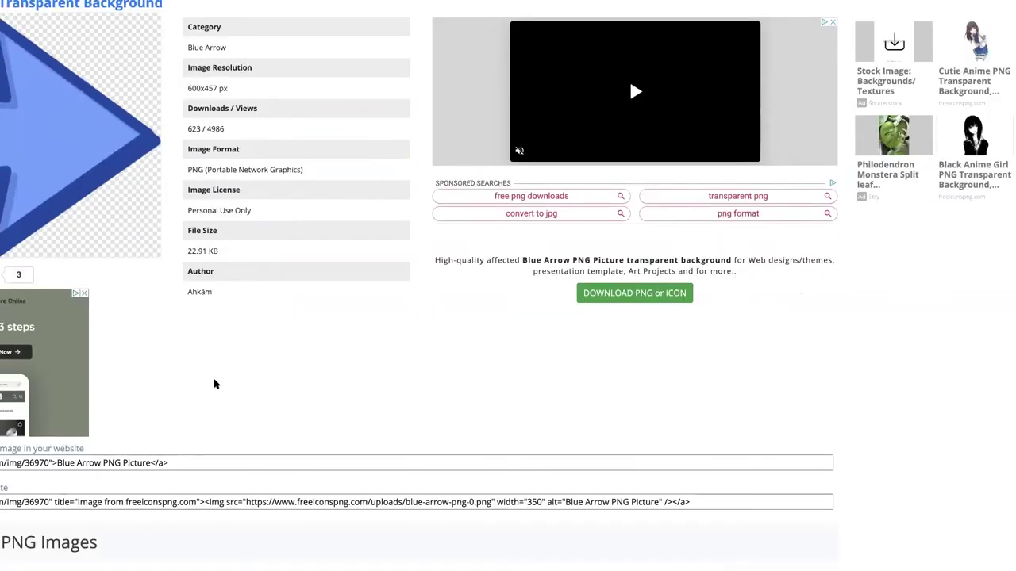
pyautogui.scroll(2, 214, 384)
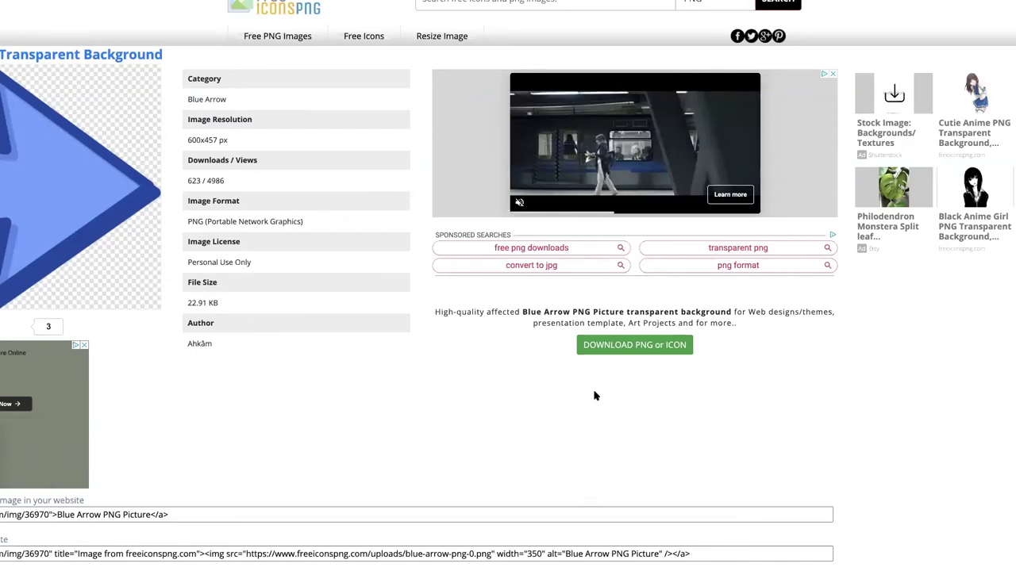
# - Try to download the Blue Arrow PNG Picture, dismiss the site's alert and close the page
pyautogui.click(637, 346)
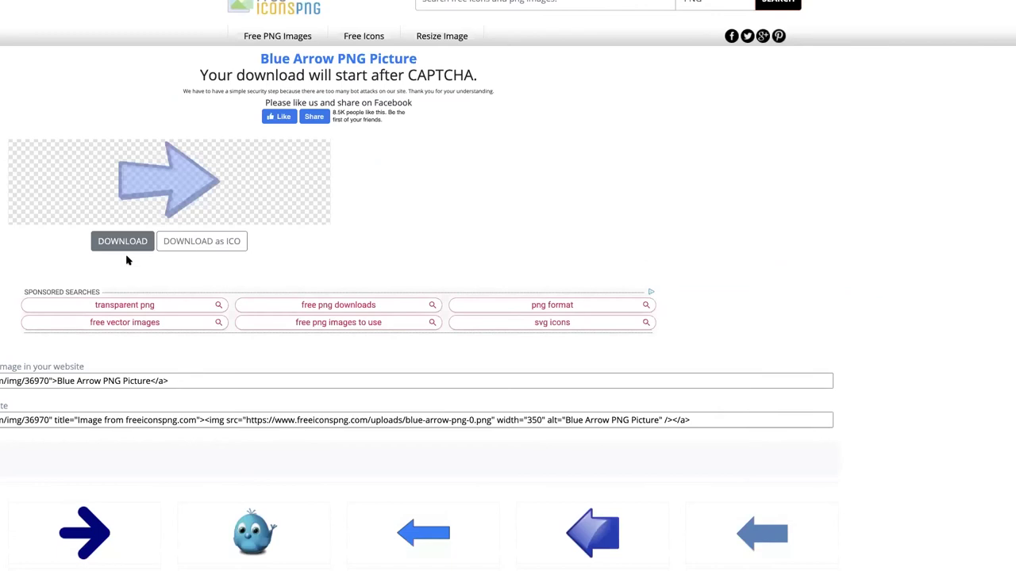
pyautogui.click(122, 241)
pyautogui.click(122, 284)
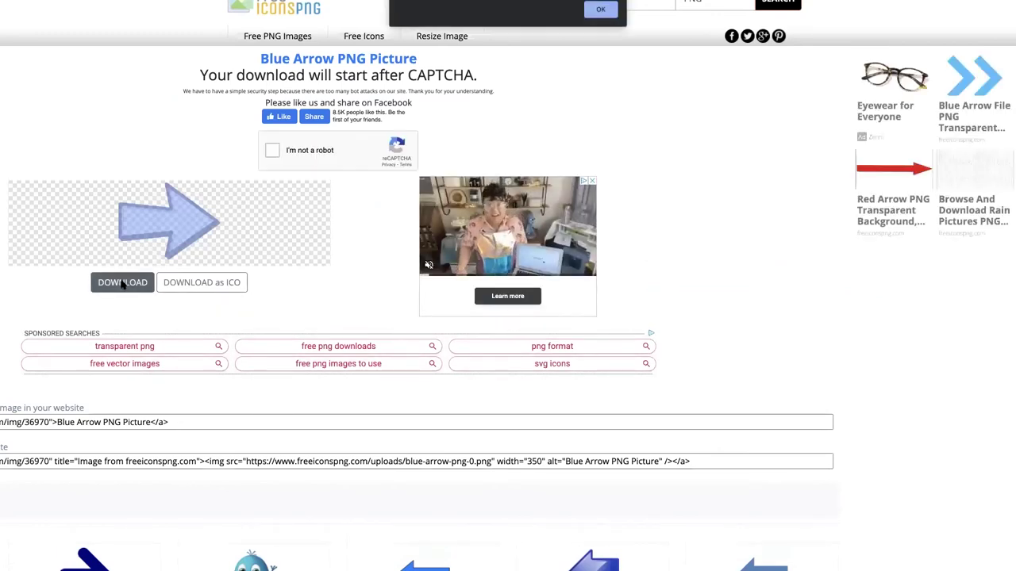
pyautogui.click(601, 9)
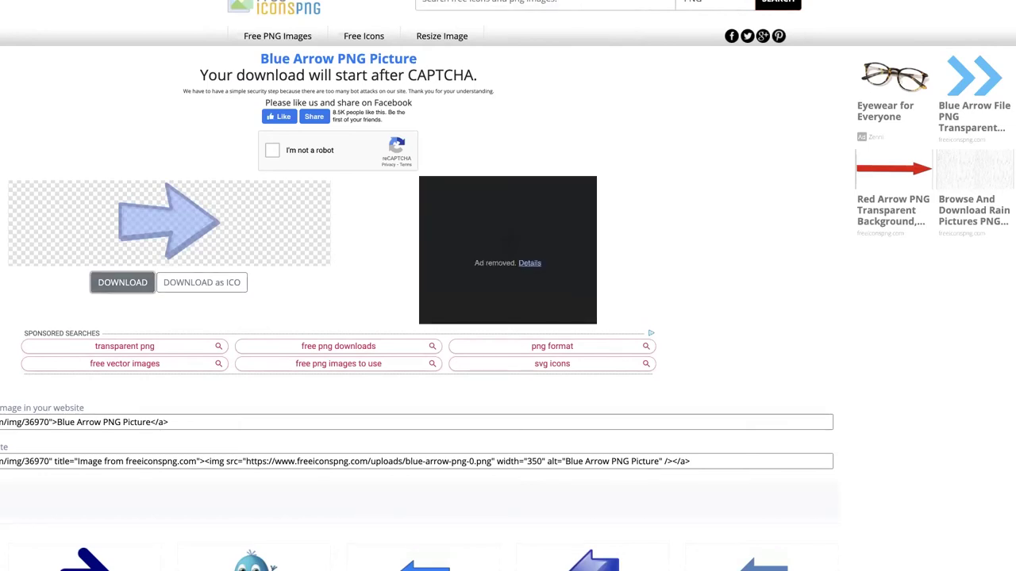
pyautogui.hotkey('ctrl', 'w')
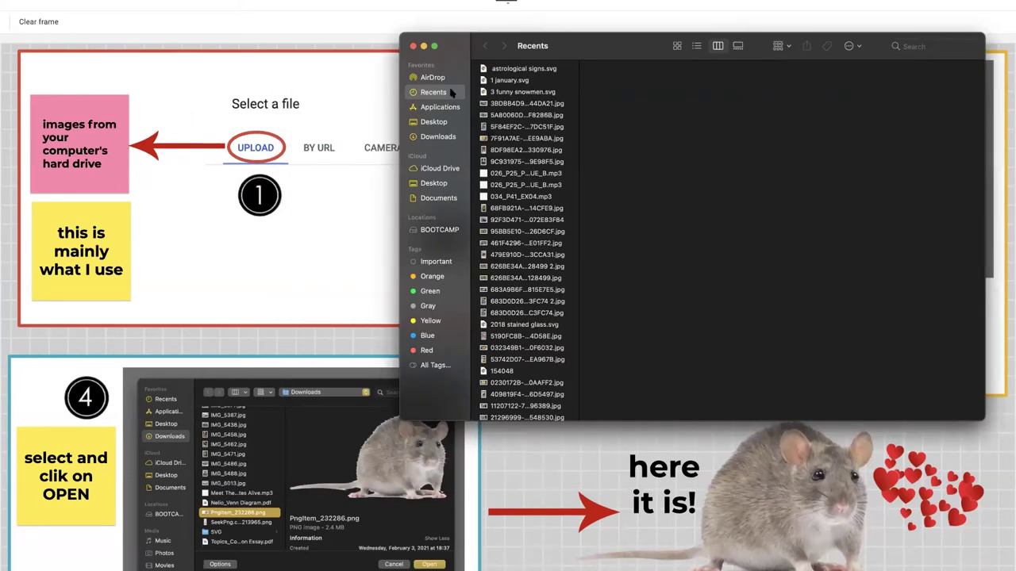
# - Look through the PNG files in the Downloads > ESL > images folder, select the toppng image and close the file window
pyautogui.click(442, 140)
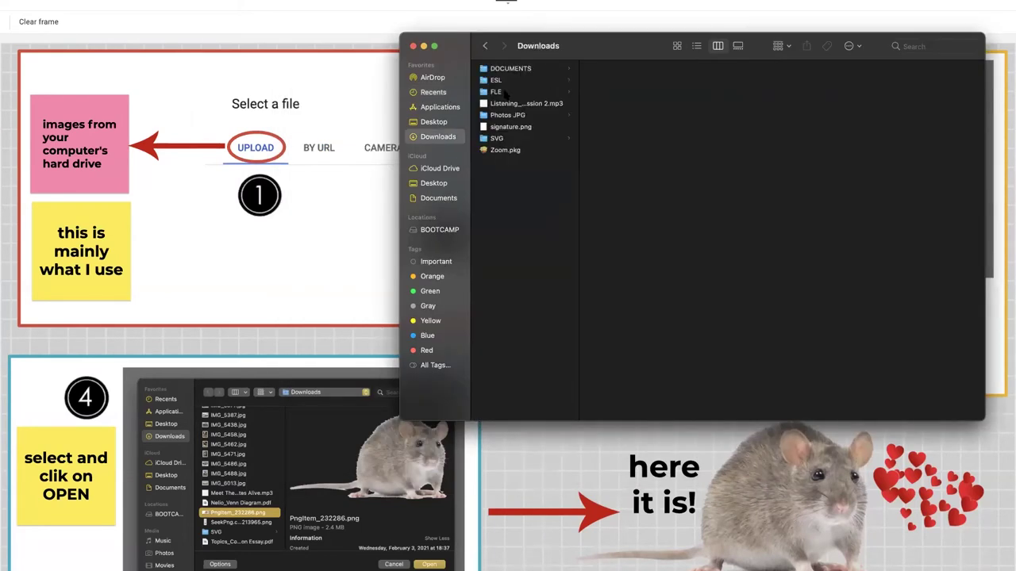
pyautogui.click(500, 80)
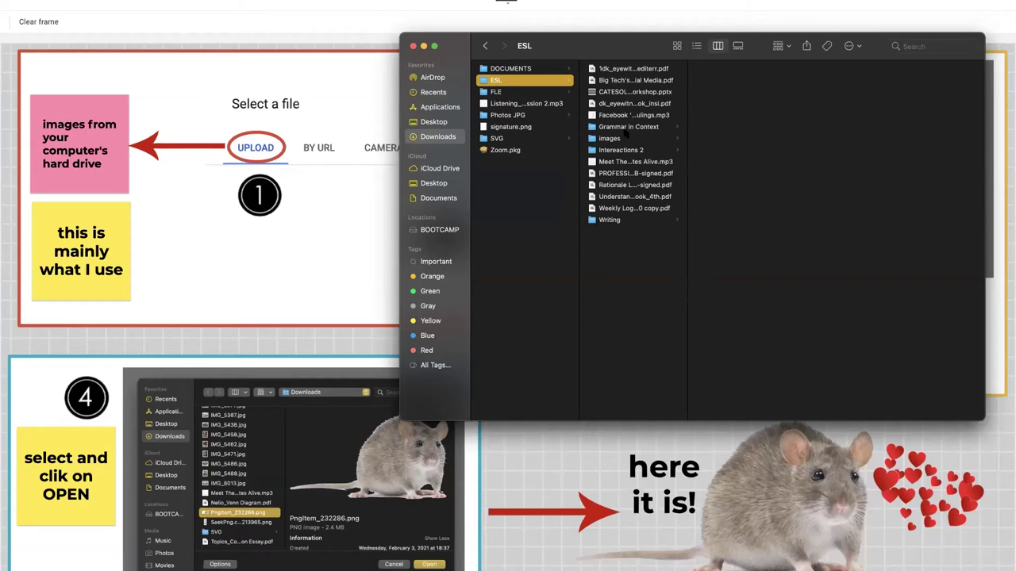
pyautogui.click(608, 139)
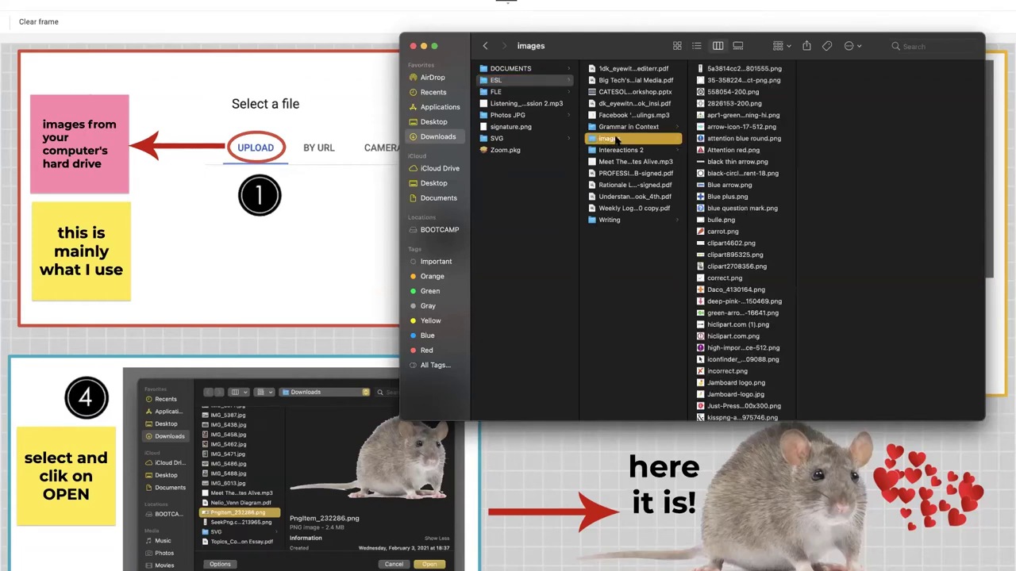
pyautogui.scroll(-10, 754, 381)
pyautogui.scroll(-5, 738, 238)
pyautogui.moveTo(903, 52); pyautogui.dragTo(545, 65)
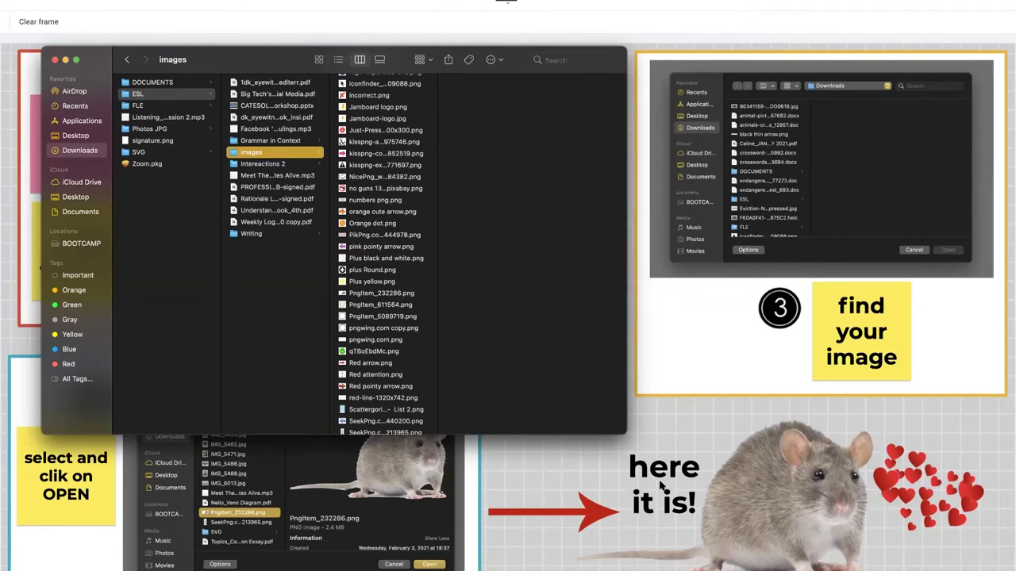
pyautogui.scroll(-1, 388, 349)
pyautogui.scroll(-5, 387, 351)
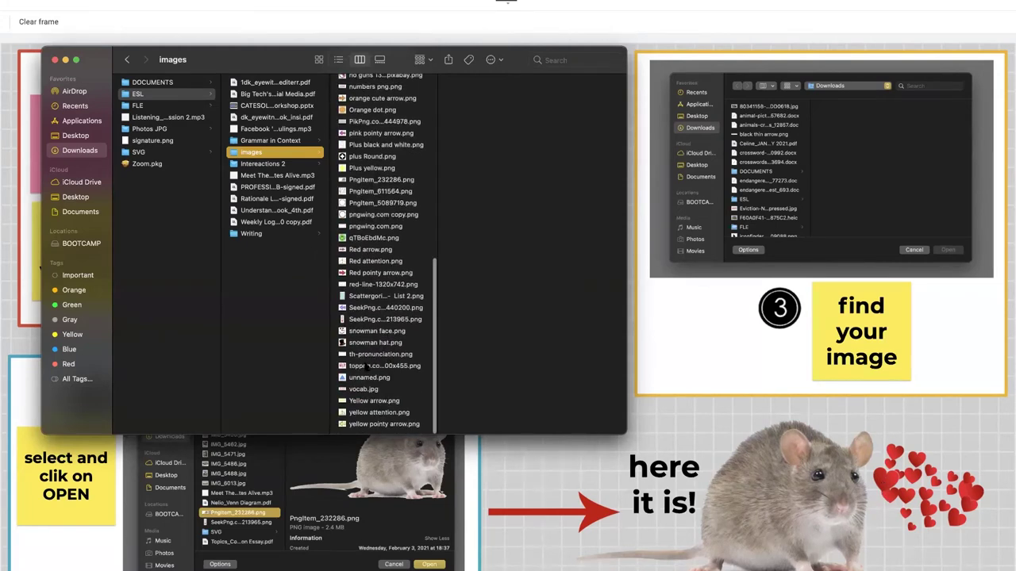
pyautogui.click(368, 365)
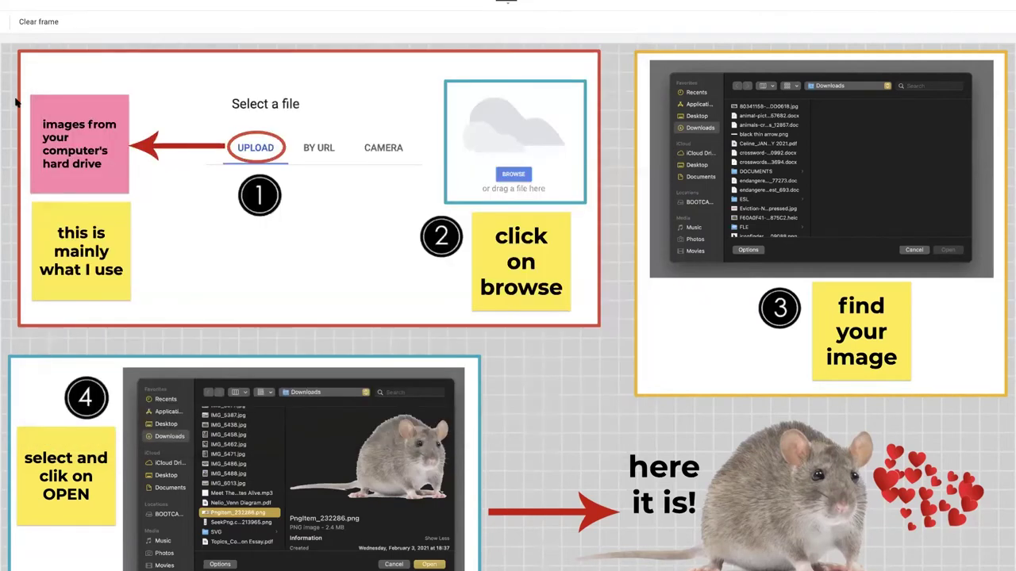
pyautogui.click(55, 59)
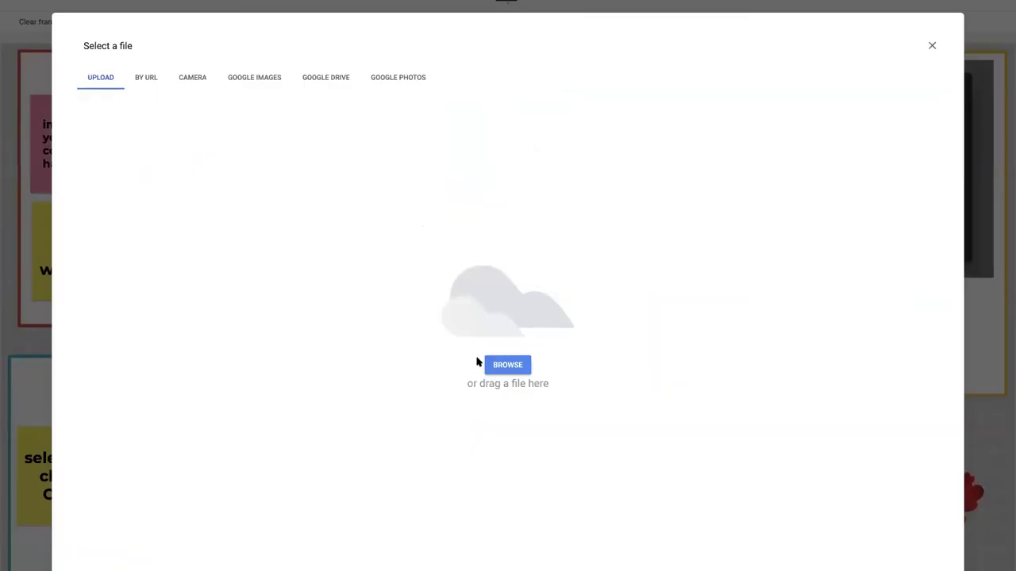
# - Upload the toppng red hearts PNG from the computer's images folder to the frame
pyautogui.click(504, 368)
pyautogui.scroll(-10, 435, 270)
pyautogui.click(436, 287)
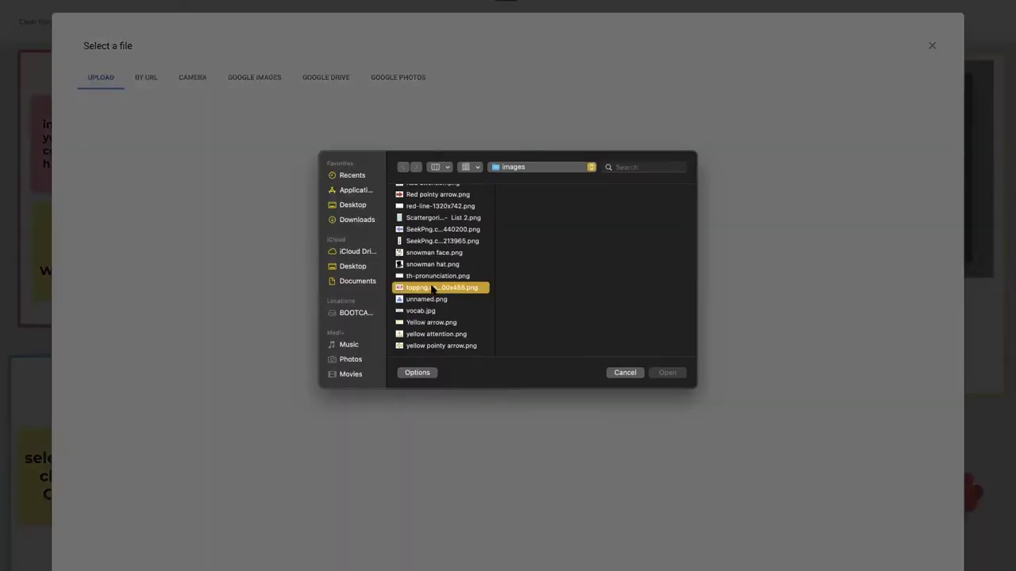
pyautogui.click(667, 372)
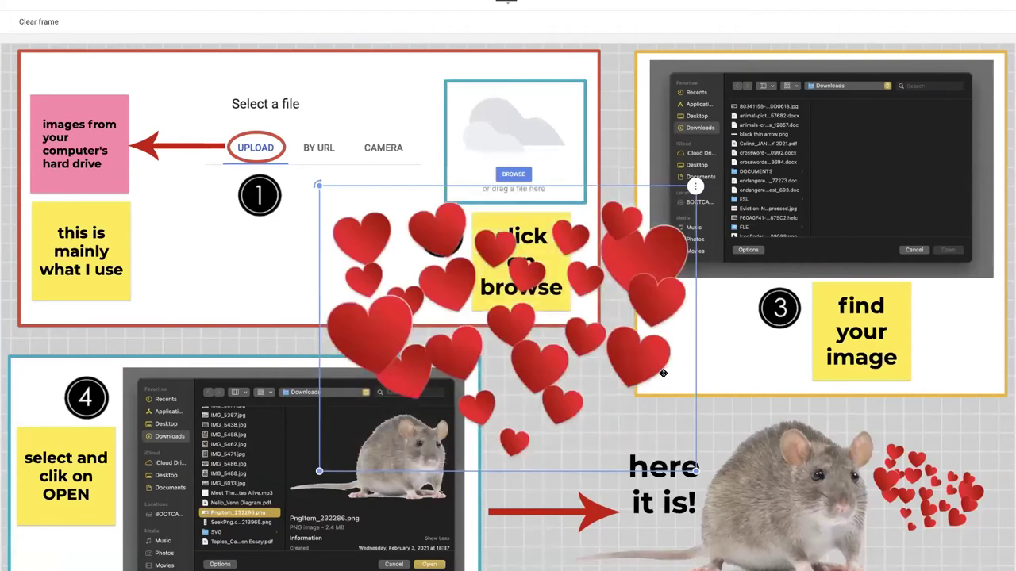
# - Shrink the red hearts image, try rotating it, and place it between the 1 and 2 number circles
pyautogui.moveTo(695, 471); pyautogui.dragTo(446, 282)
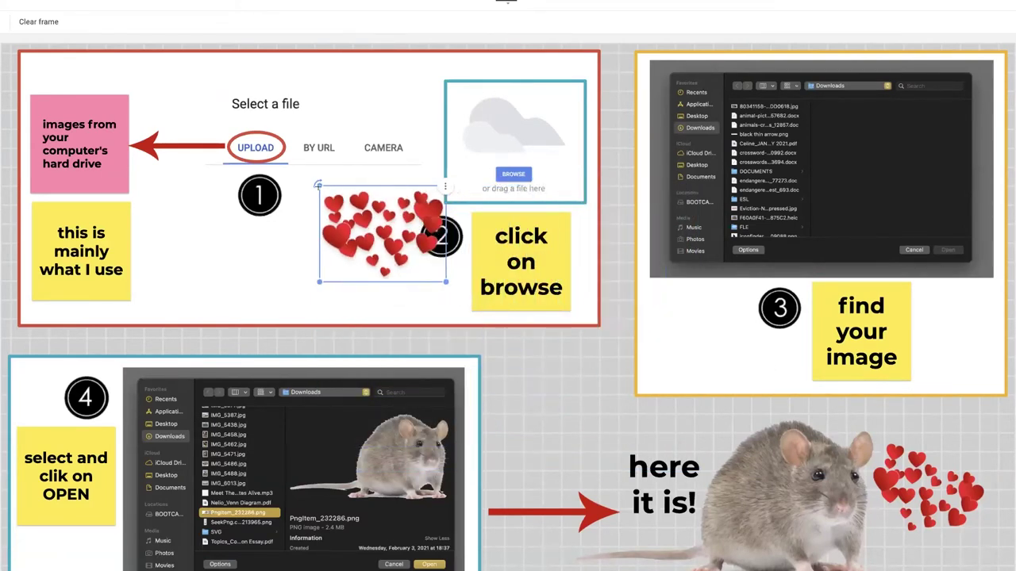
pyautogui.moveTo(318, 185); pyautogui.dragTo(356, 176)
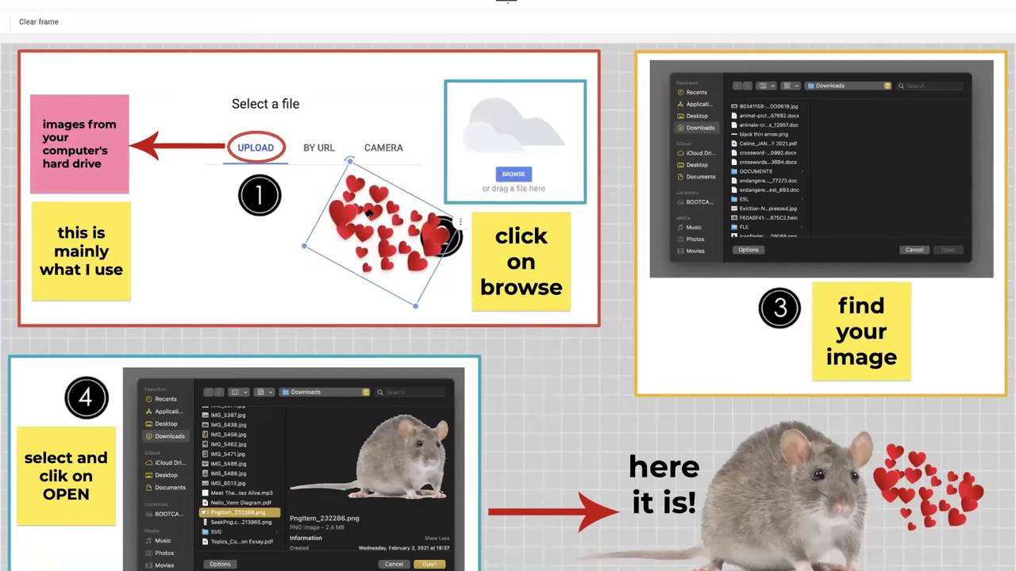
pyautogui.moveTo(368, 215); pyautogui.dragTo(333, 231)
pyautogui.moveTo(315, 176); pyautogui.dragTo(227, 251)
pyautogui.click(227, 250)
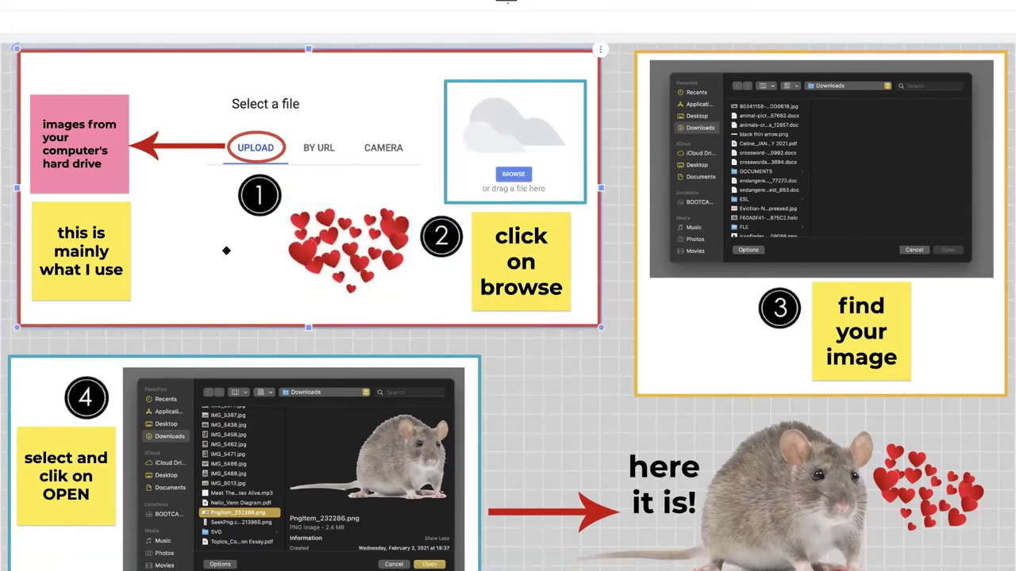
pyautogui.press('Escape')
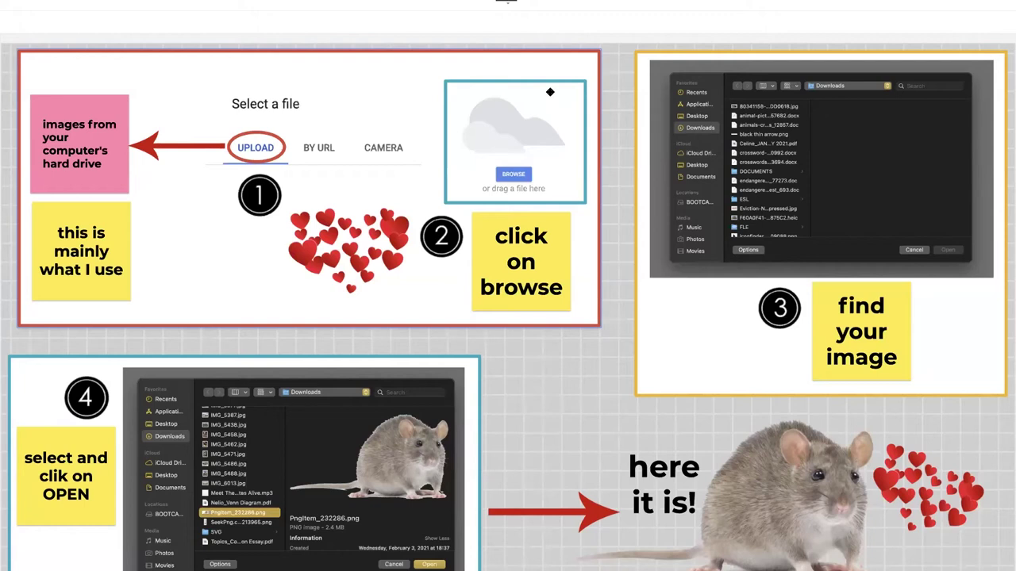
# - Examine the By URL, Camera and Google Images sources for inserting an image, and close the file picker
pyautogui.click(506, 2)
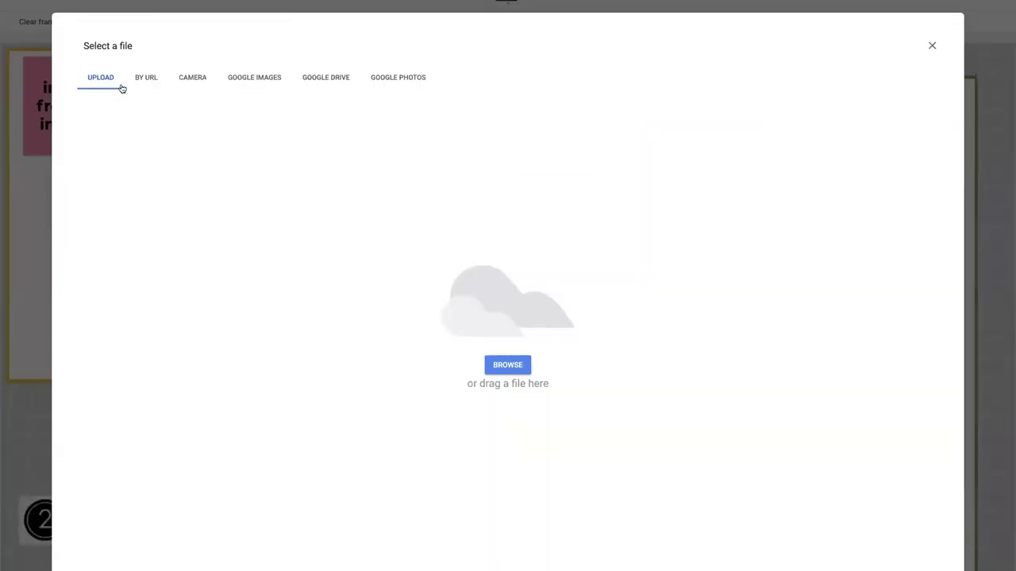
pyautogui.click(154, 85)
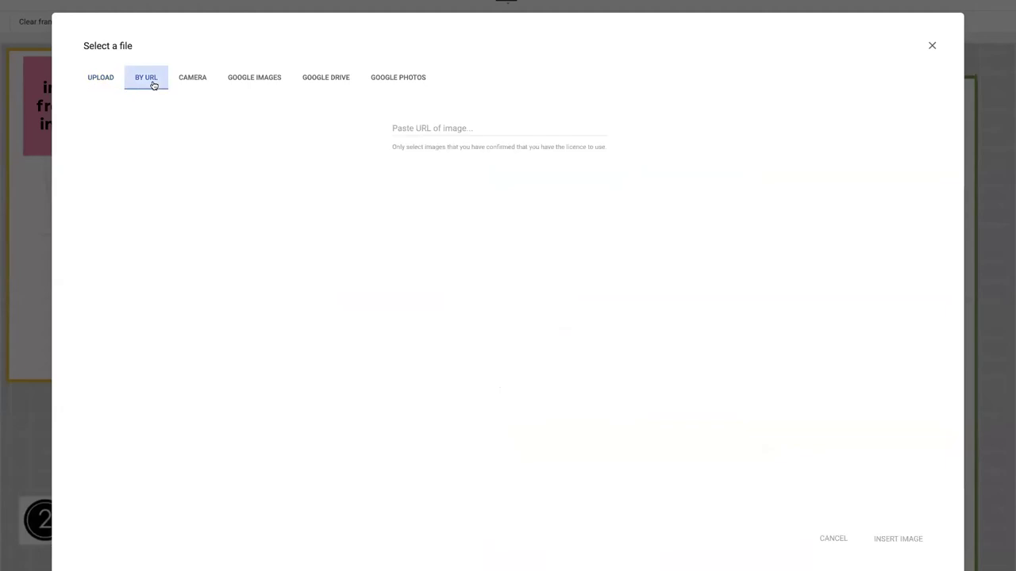
pyautogui.click(420, 128)
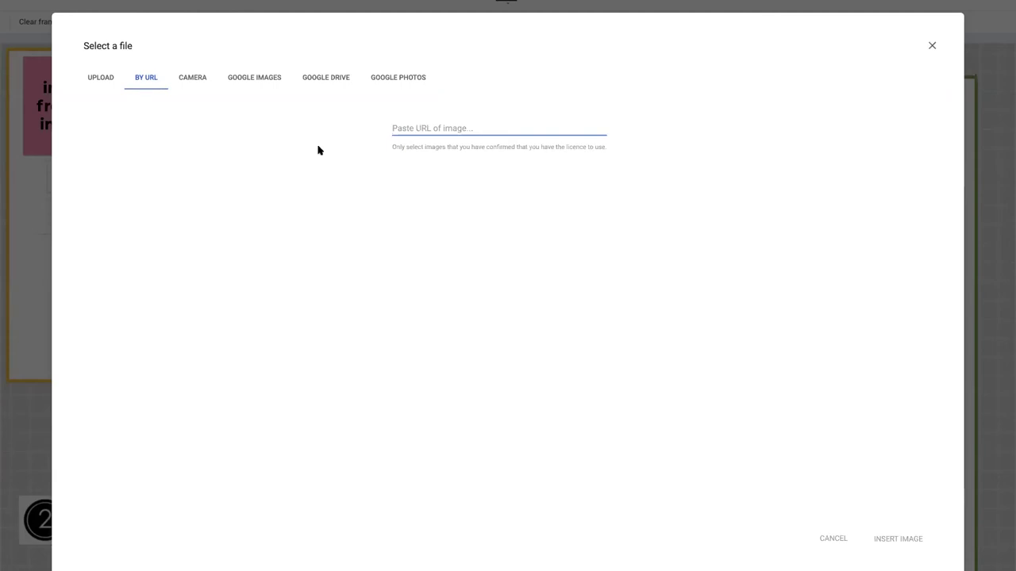
pyautogui.click(193, 77)
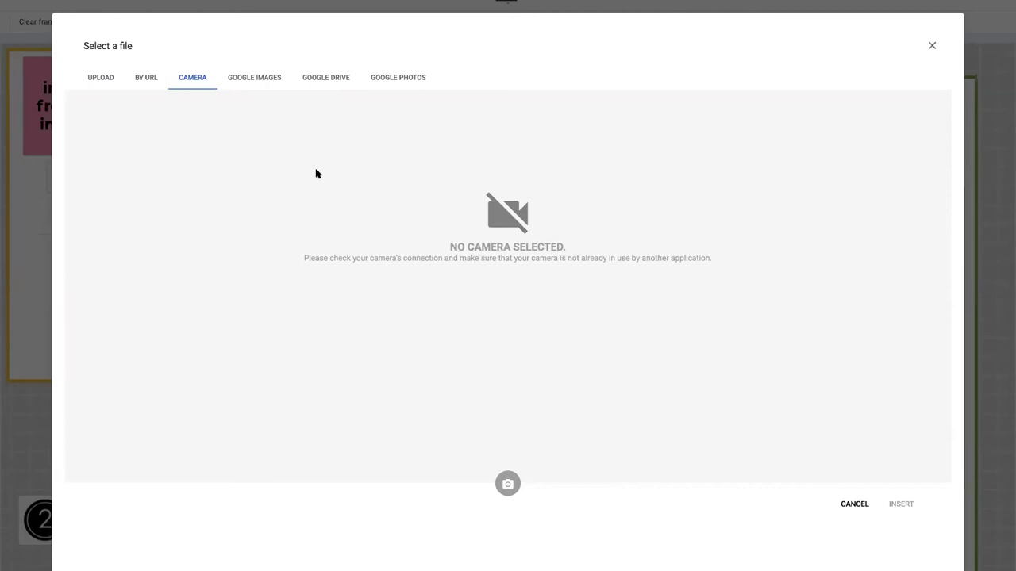
pyautogui.click(258, 78)
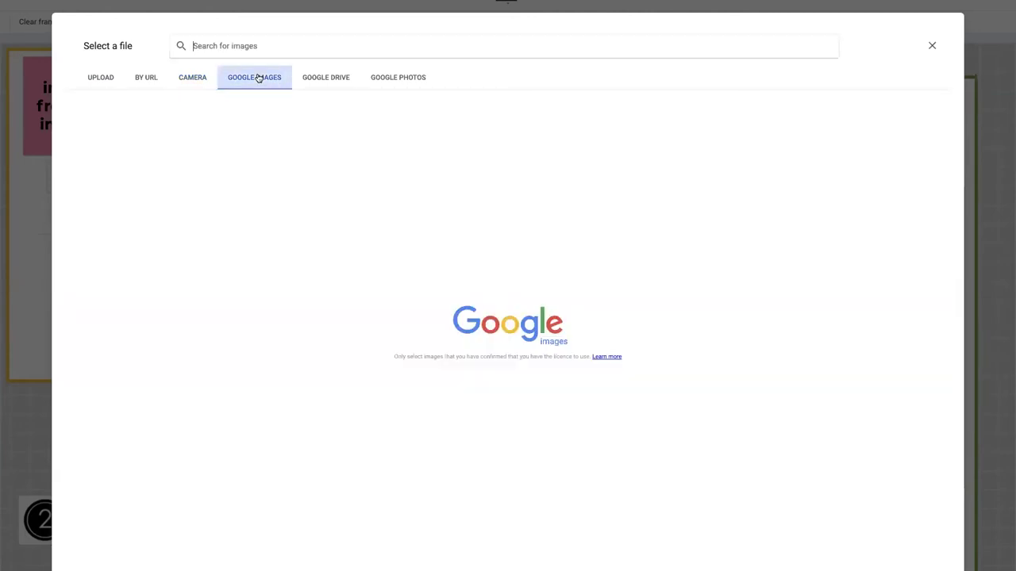
pyautogui.click(931, 47)
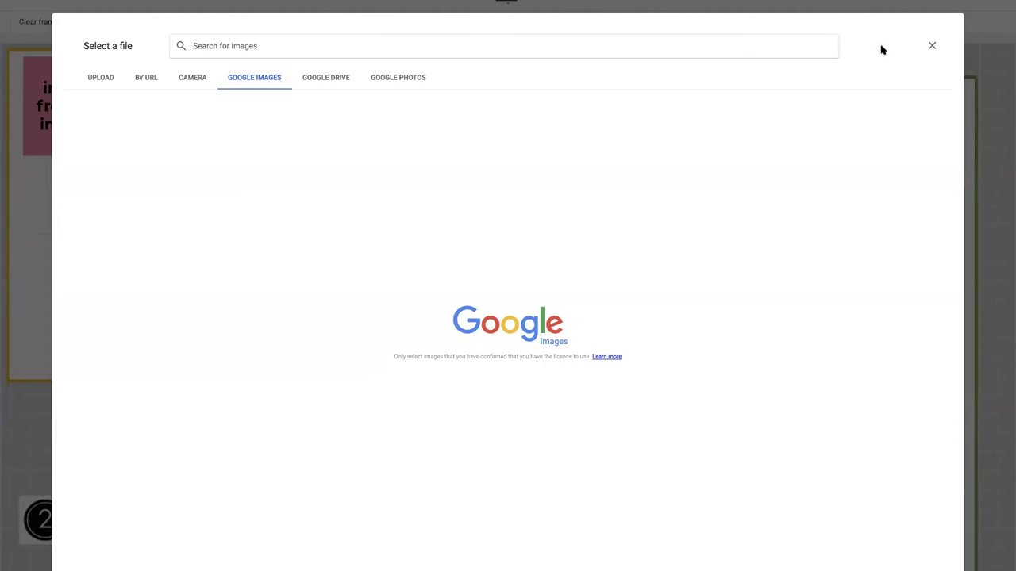
pyautogui.click(933, 46)
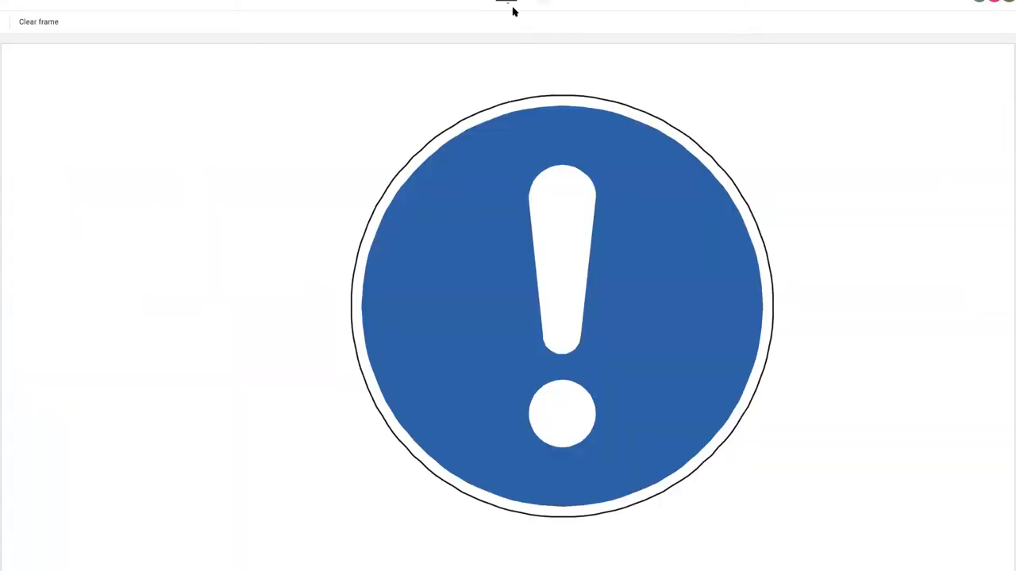
# - Delete the blue exclamation mark image from the frame and search Google Images for "eiffel tower"
pyautogui.click(508, 164)
pyautogui.press('Delete')
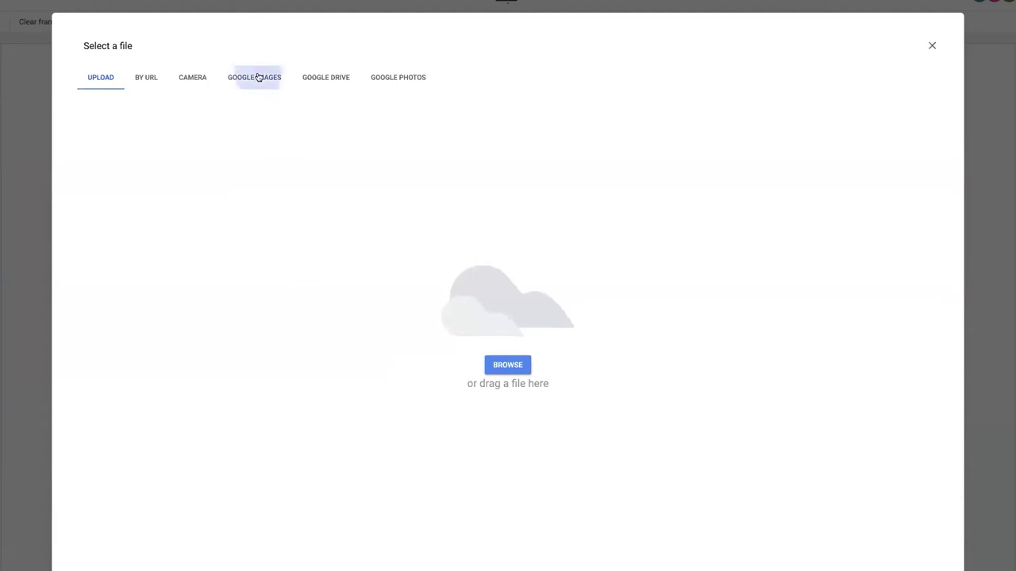
pyautogui.click(258, 77)
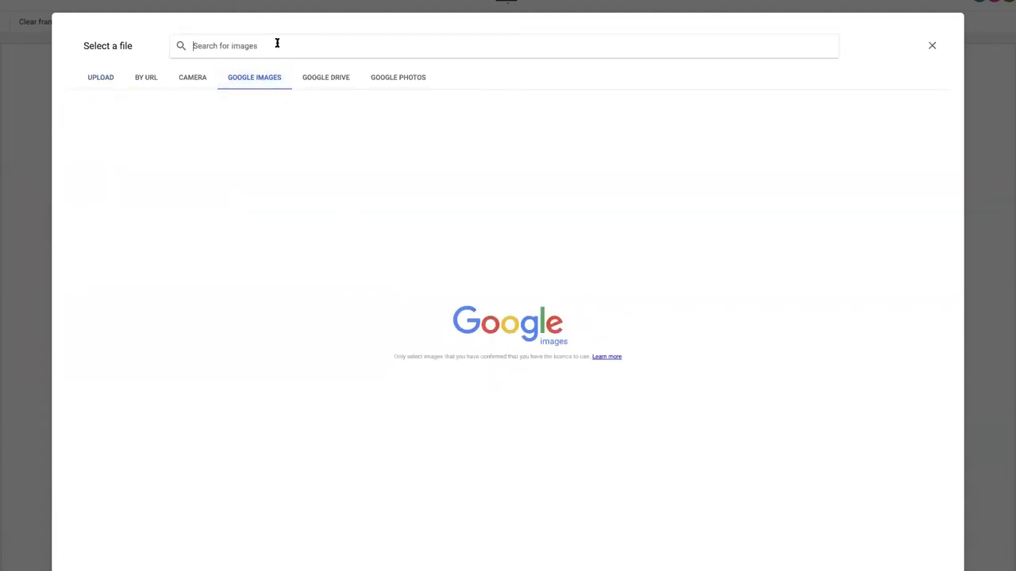
pyautogui.write('eiffel tower')
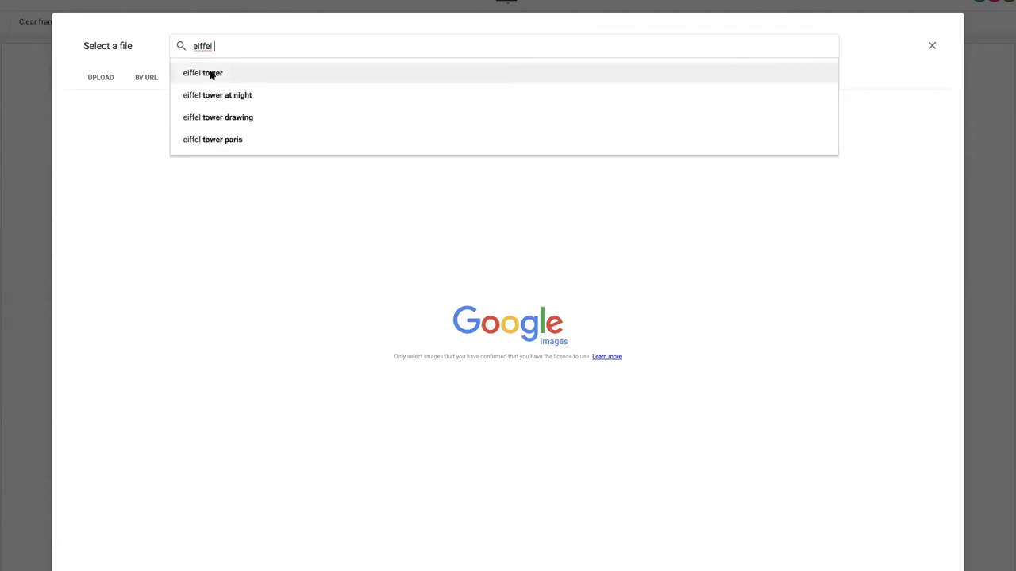
pyautogui.click(211, 72)
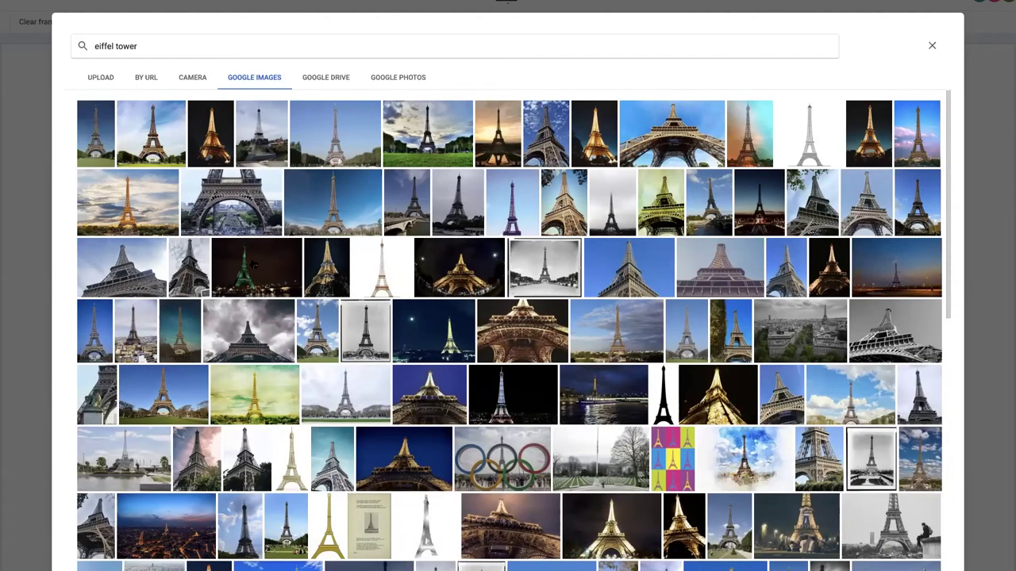
# - Insert the framed black-and-white Eiffel Tower photo, enlarge it and move it to the frame's upper left
pyautogui.click(139, 333)
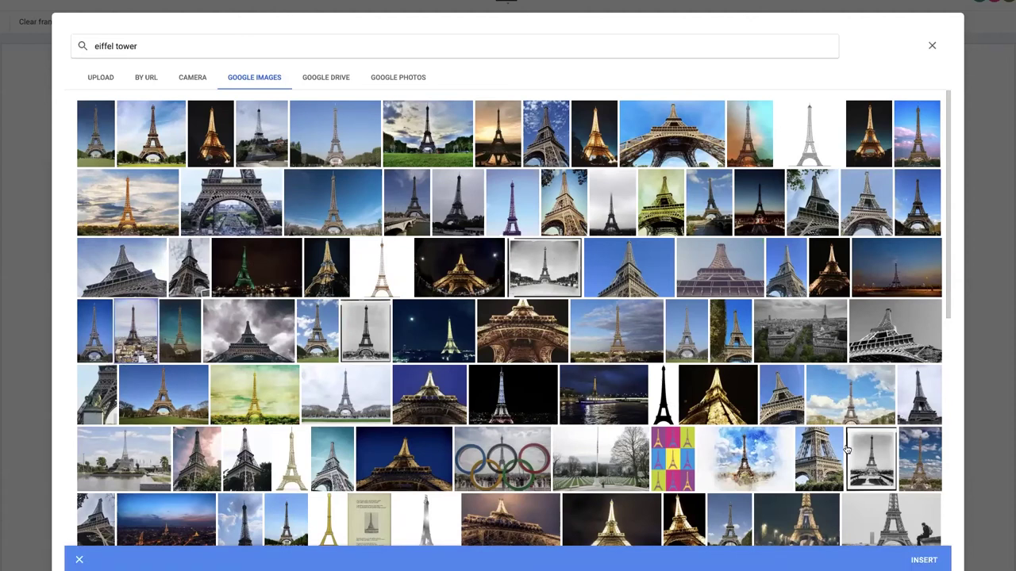
pyautogui.click(870, 462)
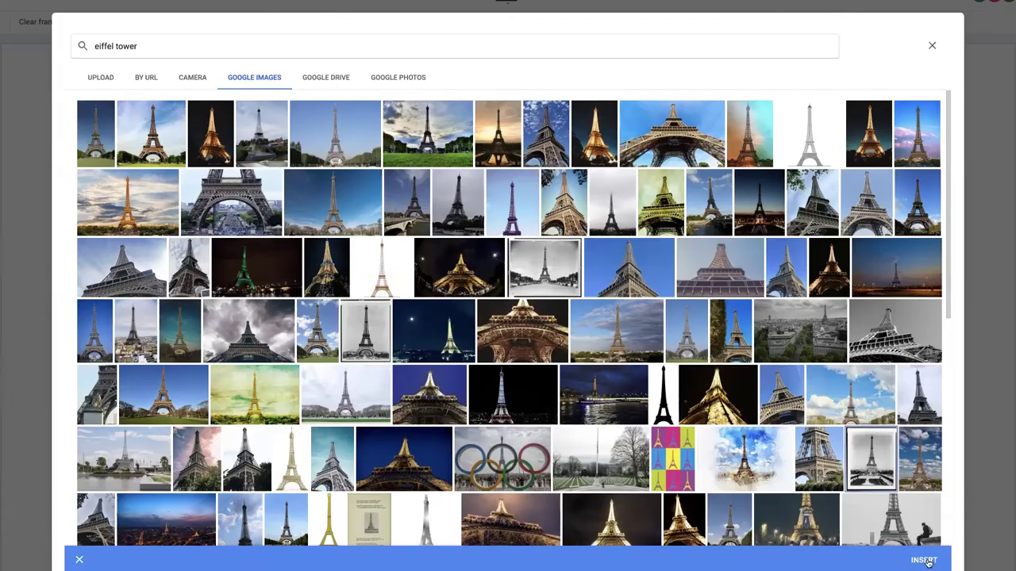
pyautogui.click(926, 561)
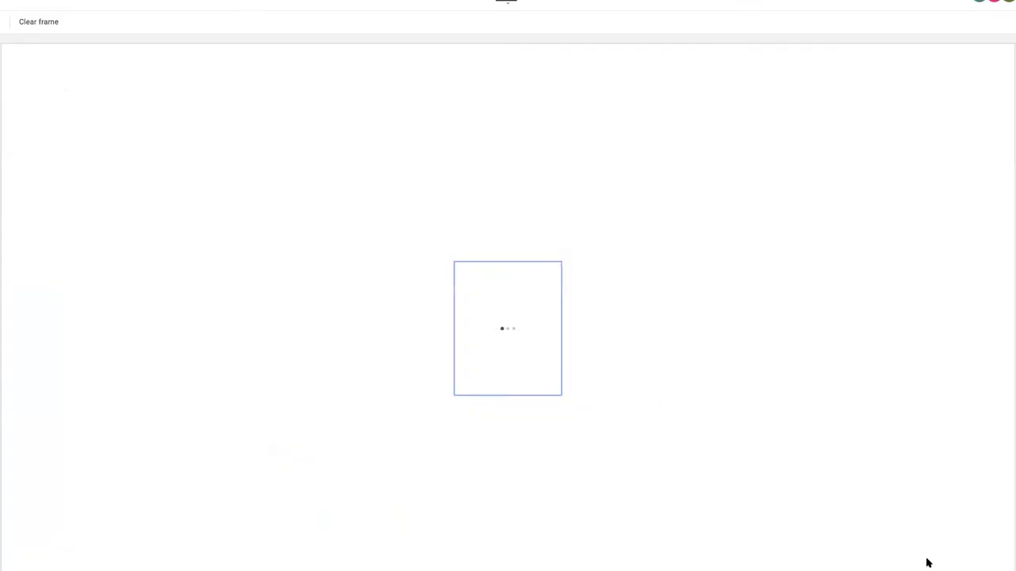
pyautogui.click(531, 310)
pyautogui.moveTo(561, 394); pyautogui.dragTo(745, 553)
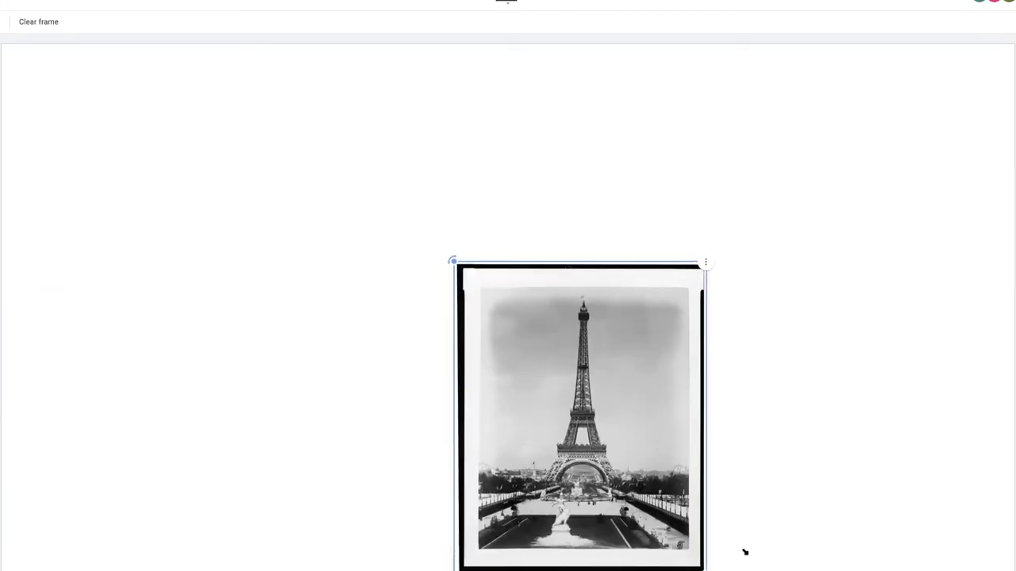
pyautogui.moveTo(676, 448); pyautogui.dragTo(365, 270)
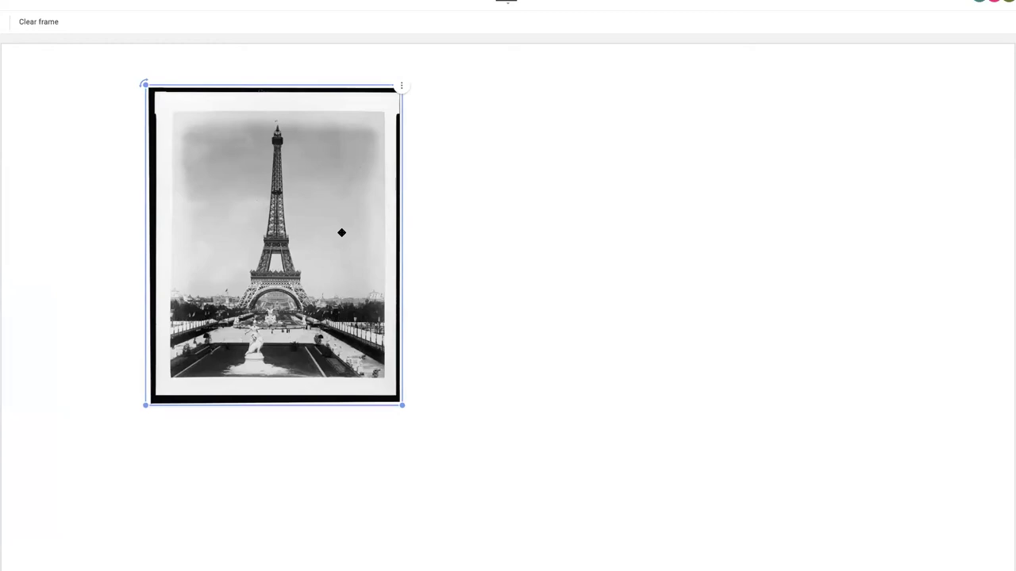
# - Find the Paris skyline photo with the stone dome in the "eiffel tower" results and insert it
pyautogui.click(501, 140)
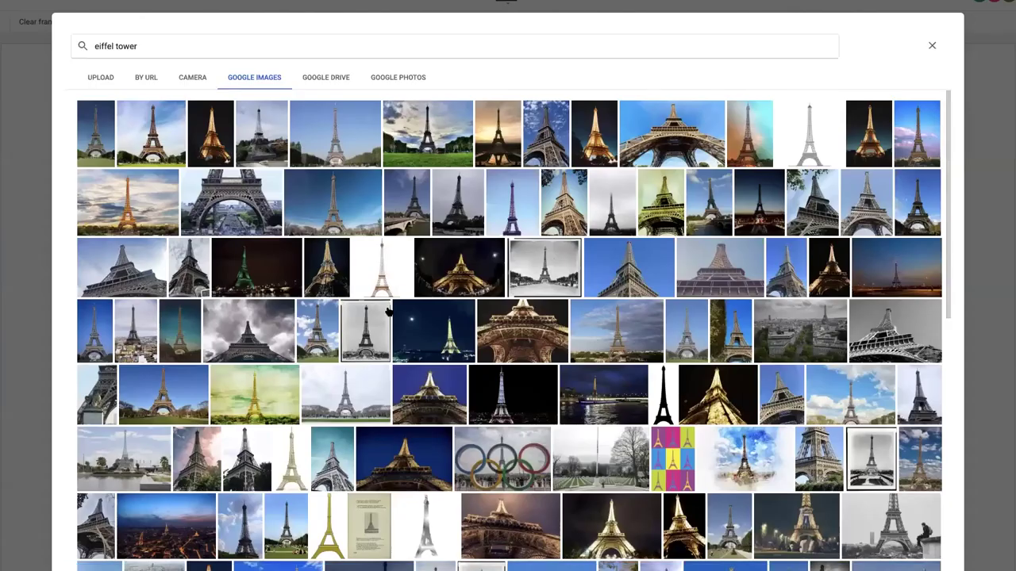
pyautogui.scroll(-1, 536, 385)
pyautogui.scroll(-3, 536, 385)
pyautogui.scroll(4, 513, 345)
pyautogui.scroll(-2, 349, 429)
pyautogui.scroll(-5, 349, 429)
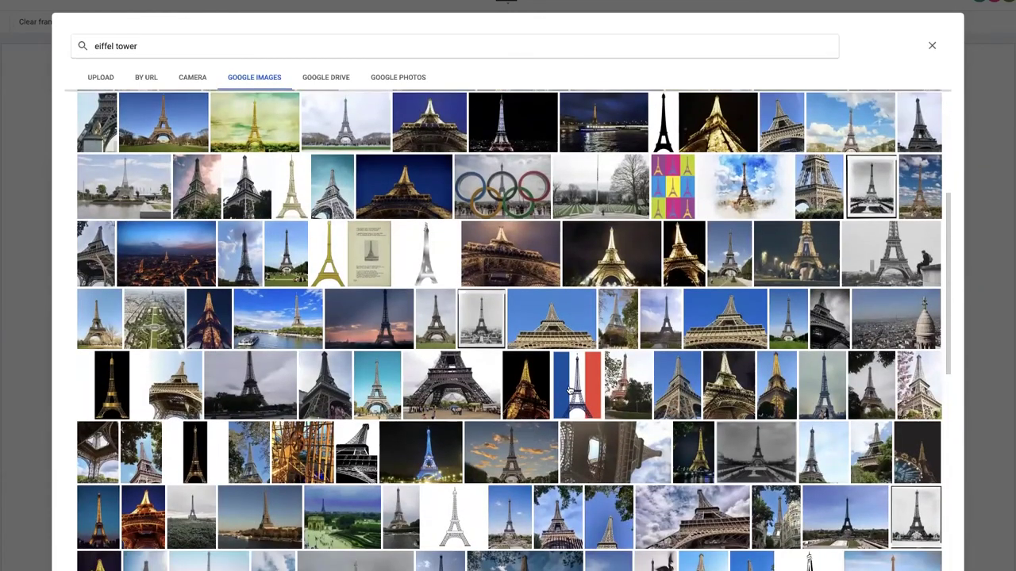
pyautogui.click(917, 319)
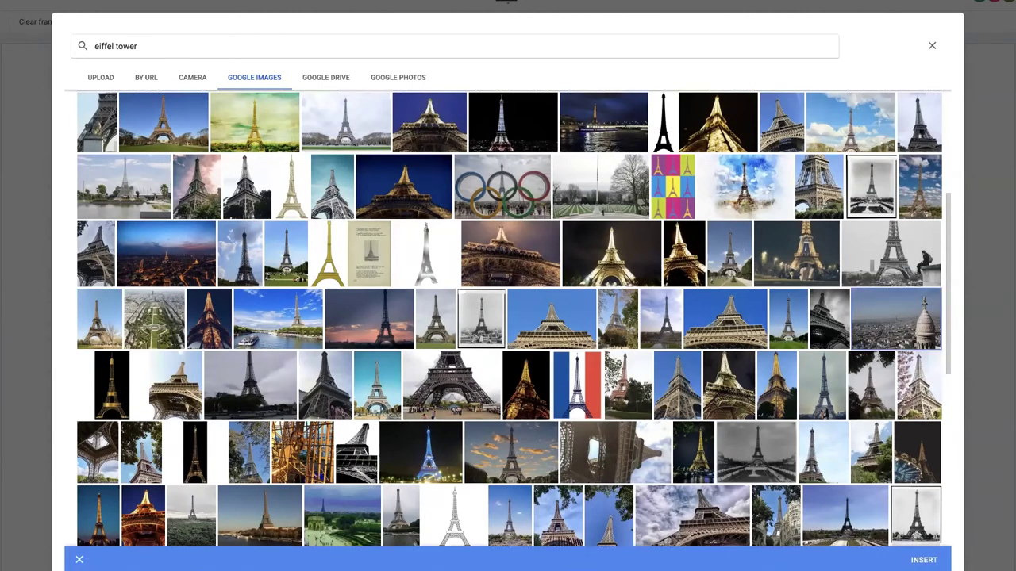
pyautogui.click(923, 559)
# - Enlarge the Paris skyline photo and move it so it overlaps the Eiffel Tower photo's lower right part
pyautogui.moveTo(487, 299); pyautogui.dragTo(488, 204)
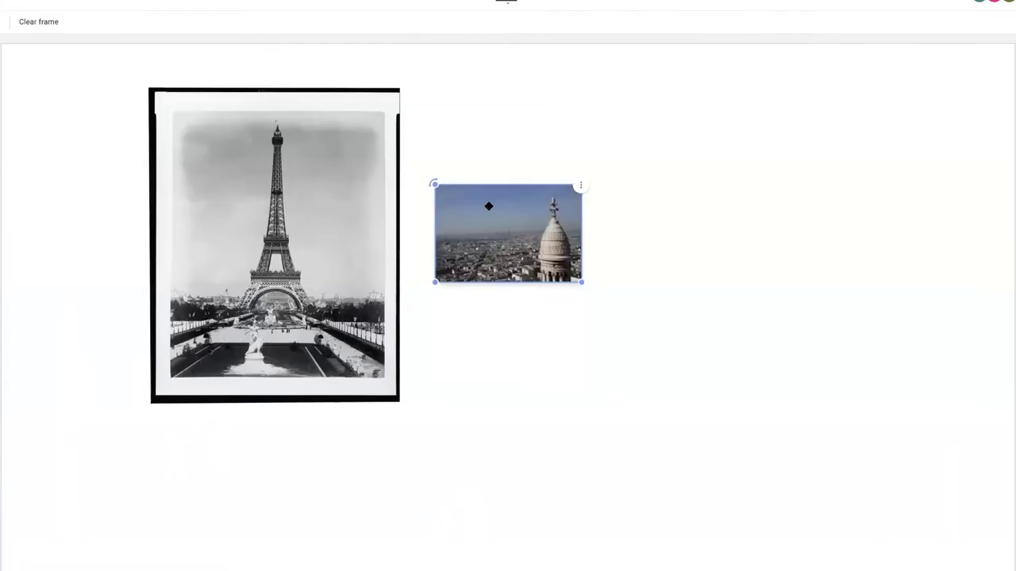
pyautogui.moveTo(585, 284); pyautogui.dragTo(872, 474)
pyautogui.moveTo(582, 344); pyautogui.dragTo(442, 366)
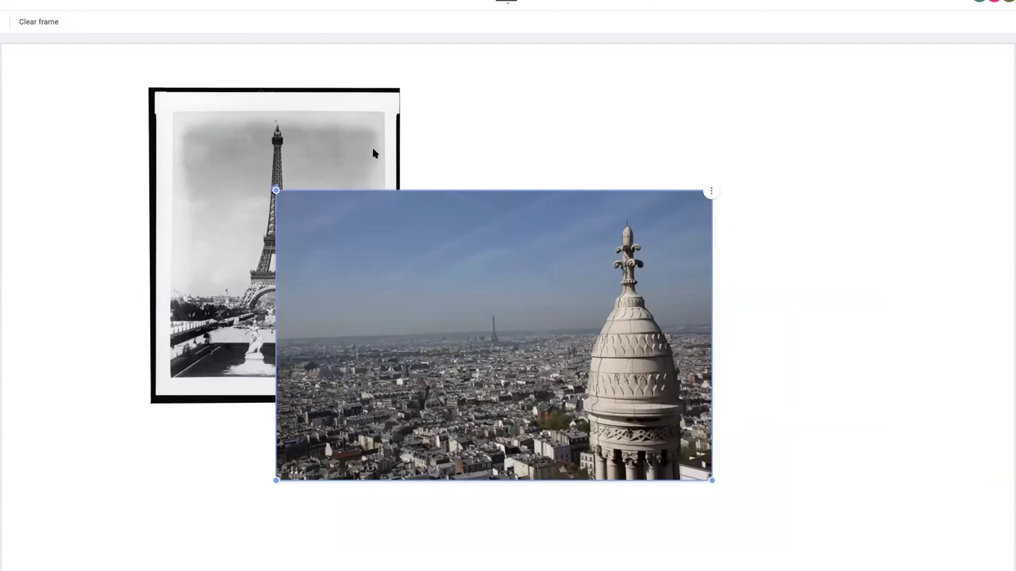
# - Change the layer order so the Paris skyline photo lies behind the black-and-white Eiffel Tower photo
pyautogui.click(375, 154)
pyautogui.click(689, 211)
pyautogui.click(714, 194)
pyautogui.moveTo(733, 231)
pyautogui.click(810, 287)
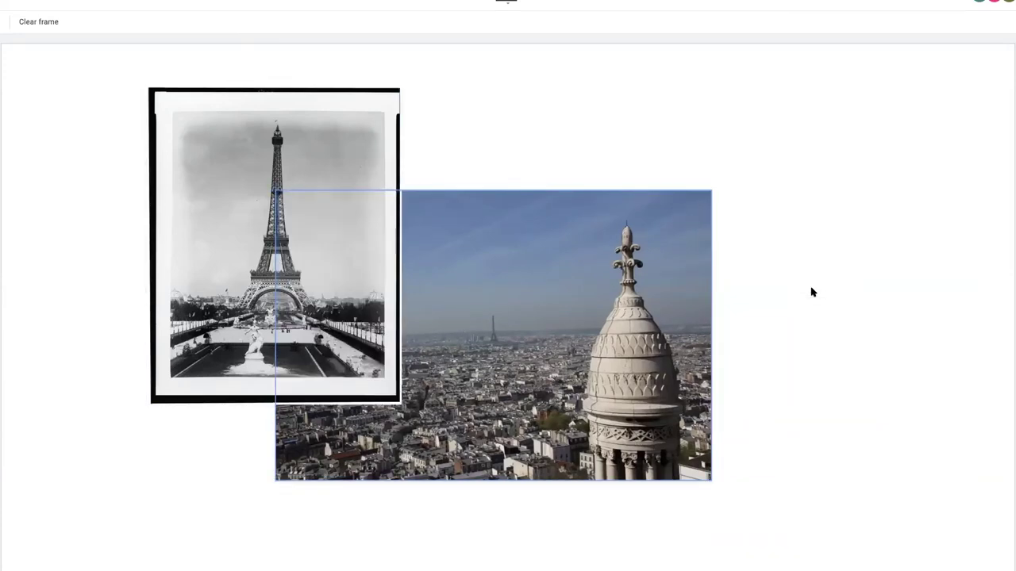
# - Shift the Paris skyline photo down and place a transparent sticky note reading "Paris forever!" over its sky
pyautogui.moveTo(553, 240); pyautogui.dragTo(539, 324)
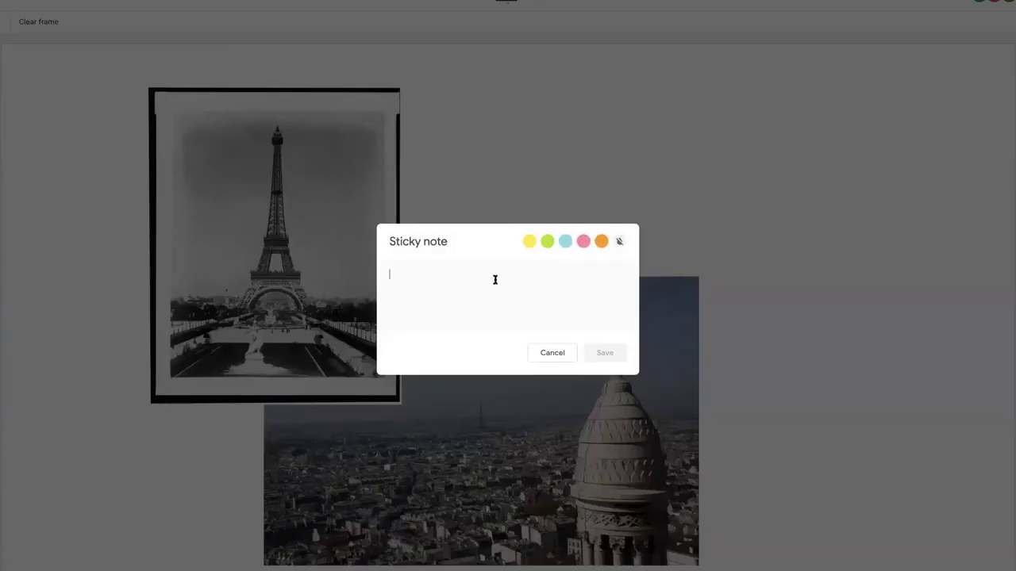
pyautogui.write('Paris forev')
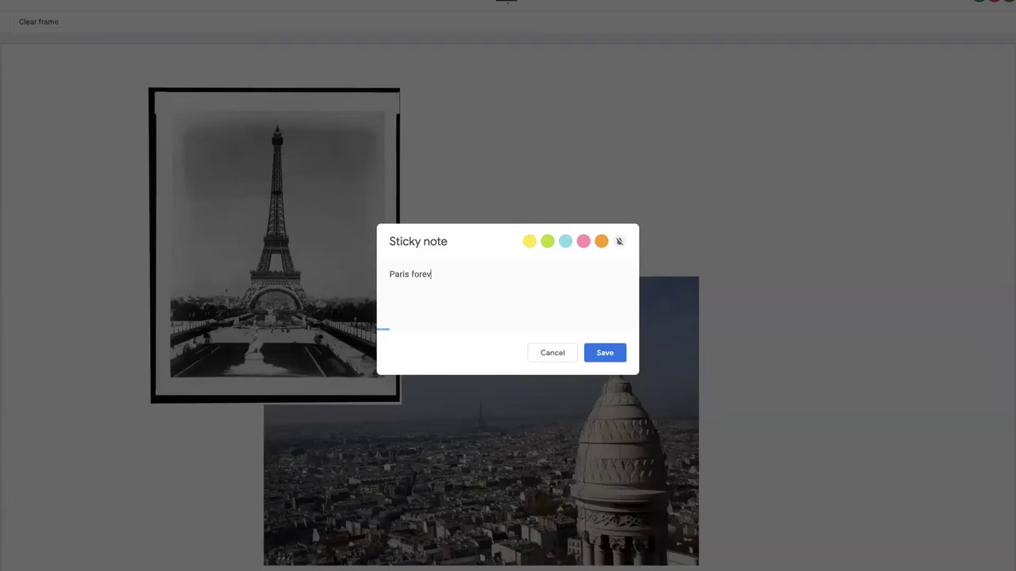
pyautogui.write('er!')
pyautogui.click(605, 352)
pyautogui.click(560, 357)
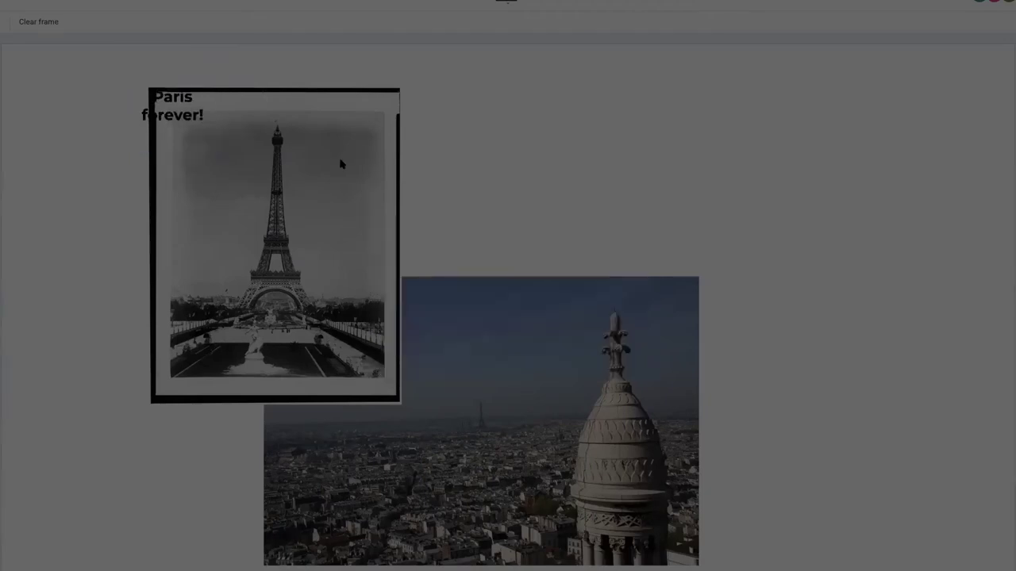
pyautogui.moveTo(178, 101); pyautogui.dragTo(549, 323)
pyautogui.click(667, 174)
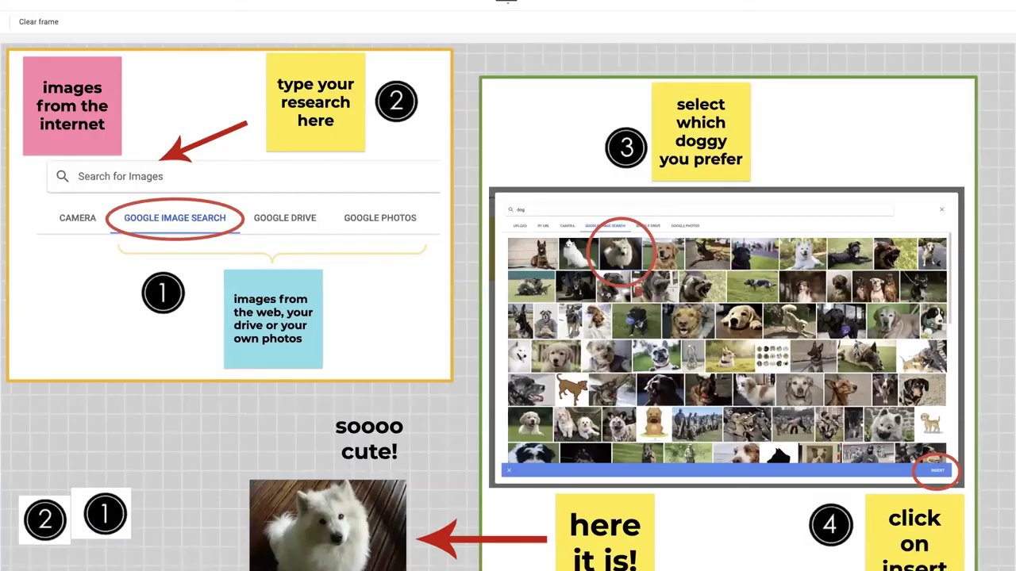
# - Delete the two stray number images, 1 and 2, at the lower left of the internet images frame
pyautogui.click(105, 515)
pyautogui.press('Delete')
pyautogui.click(44, 520)
pyautogui.press('Delete')
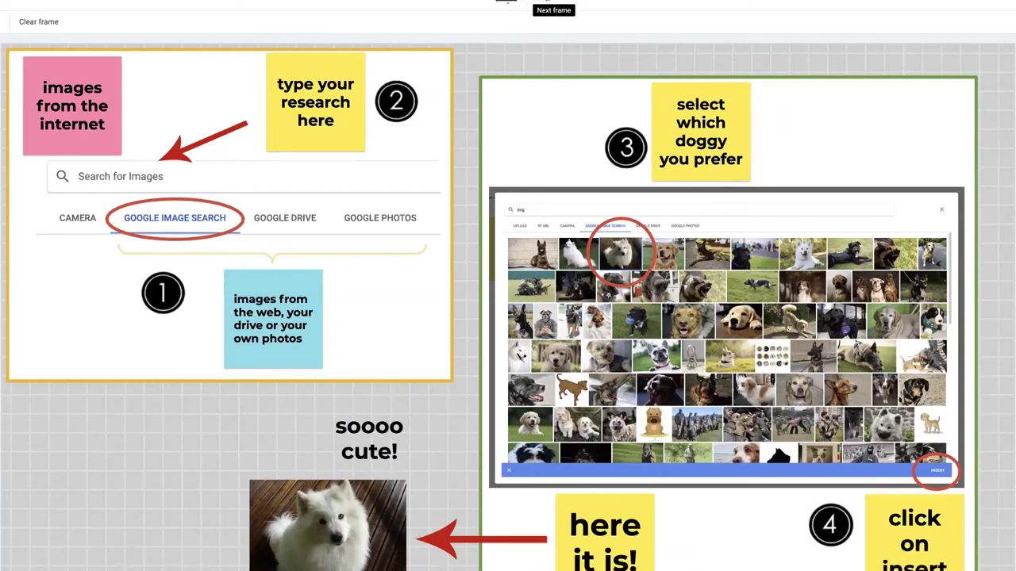
# - Go to the "Now how to get those?" frame and nudge the "Hello :)" speech bubble slightly right
pyautogui.click(507, 2)
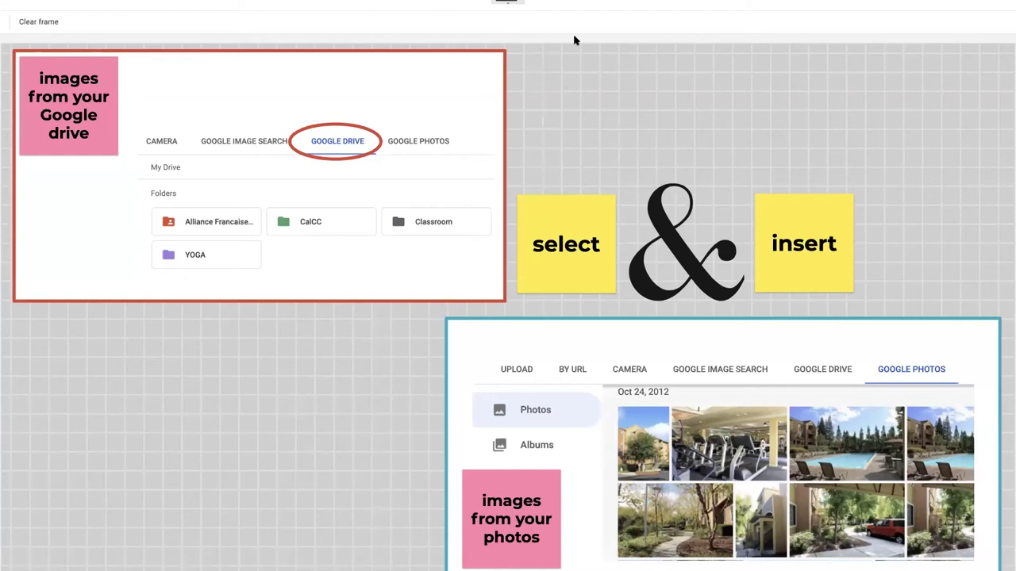
pyautogui.click(543, 2)
pyautogui.press('Right')
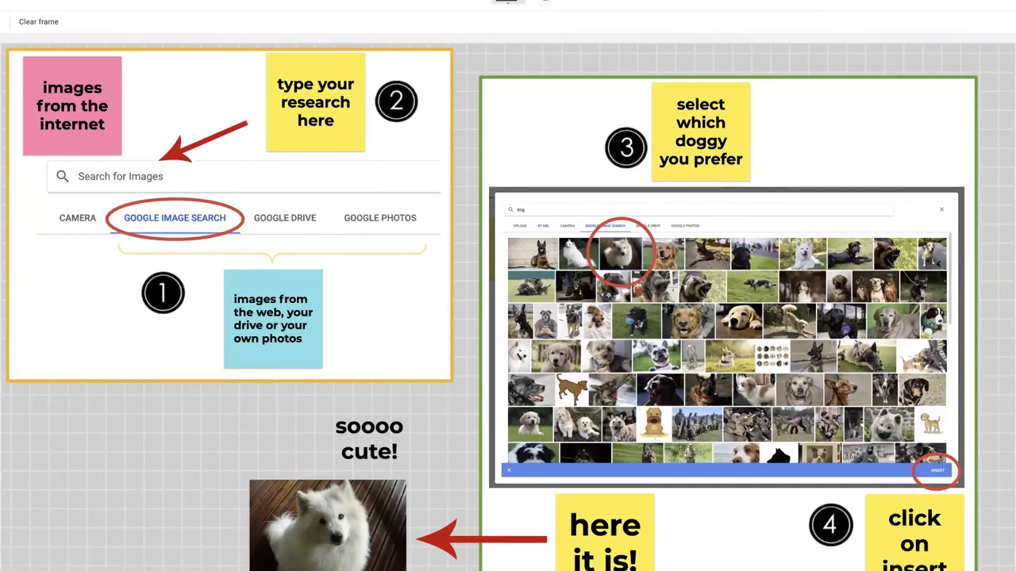
pyautogui.click(508, 1)
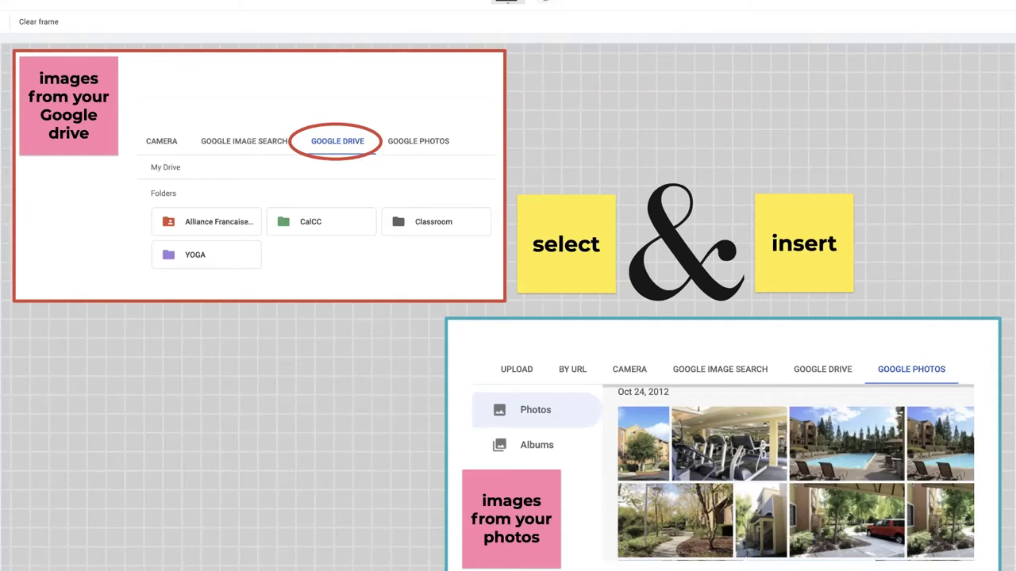
pyautogui.press('Right')
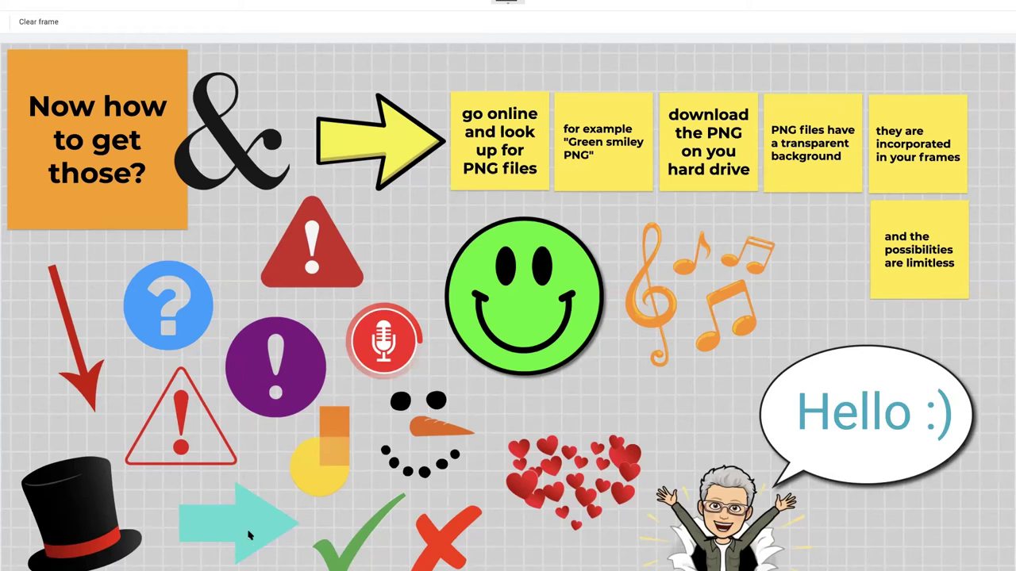
pyautogui.moveTo(869, 358)
pyautogui.mouseDown()
pyautogui.moveTo(897, 415)
pyautogui.moveTo(877, 186)
pyautogui.moveTo(896, 377)
pyautogui.moveTo(881, 354)
pyautogui.mouseUp()
pyautogui.click(821, 208)
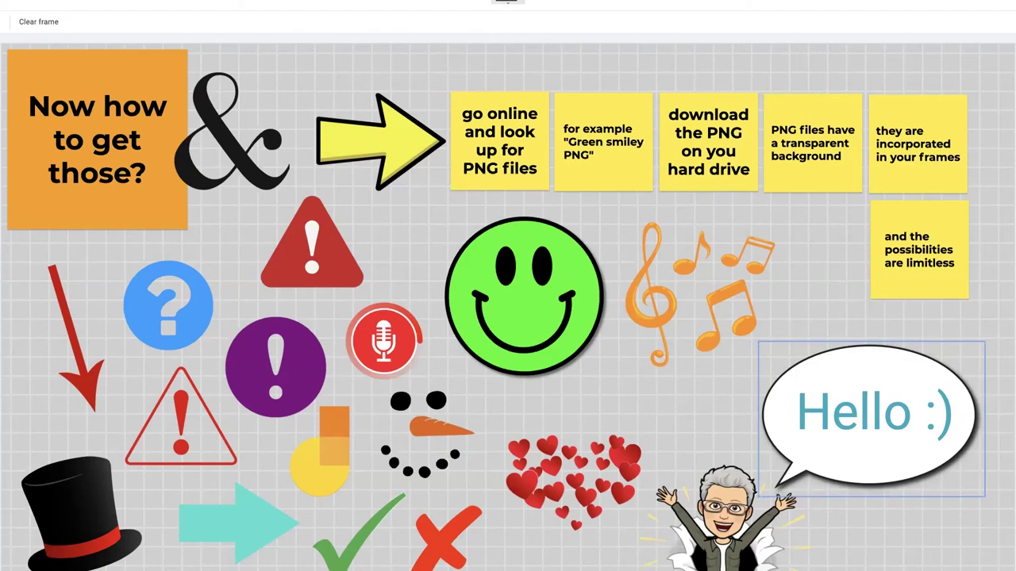
# - Search the web in a new browser tab for "empty white bubble png" and show the image results
pyautogui.hotkey('ctrl', 't')
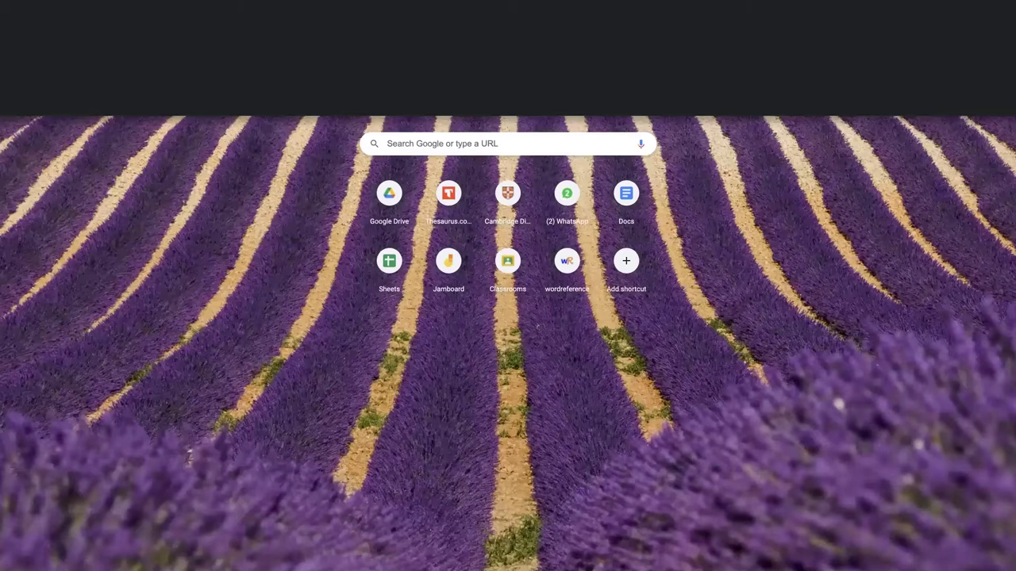
pyautogui.write('empl')
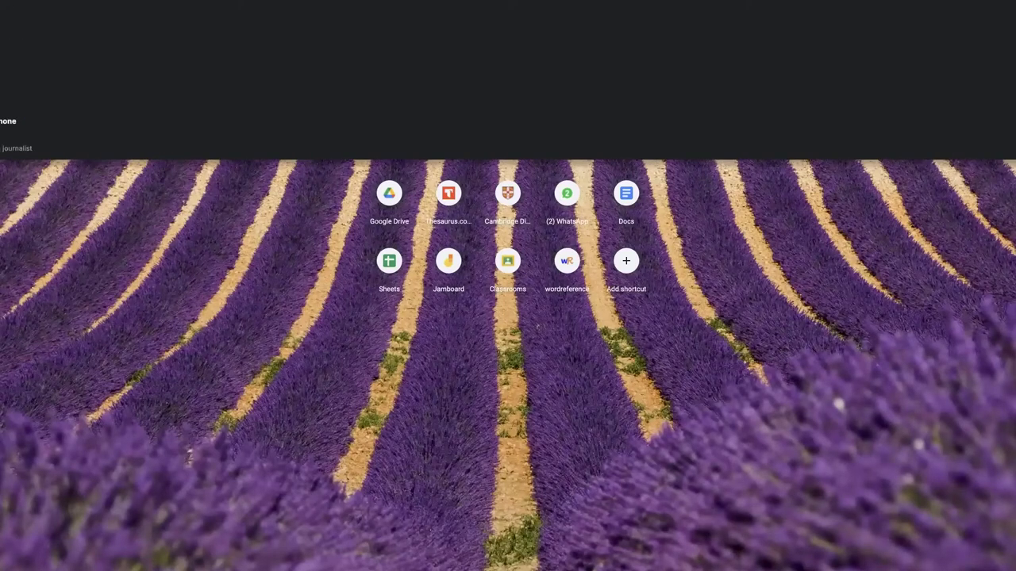
pyautogui.write('oy')
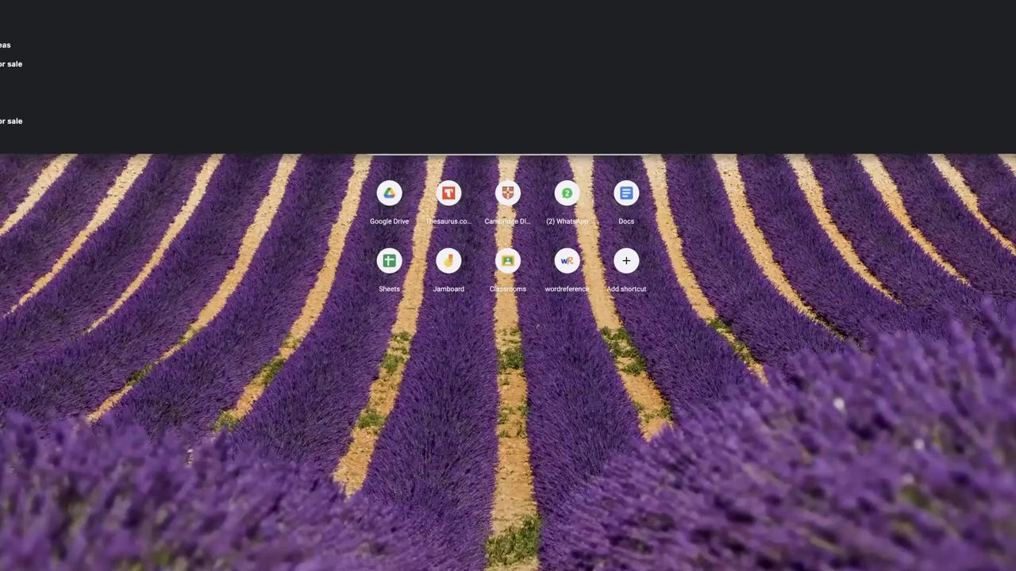
pyautogui.press('Return')
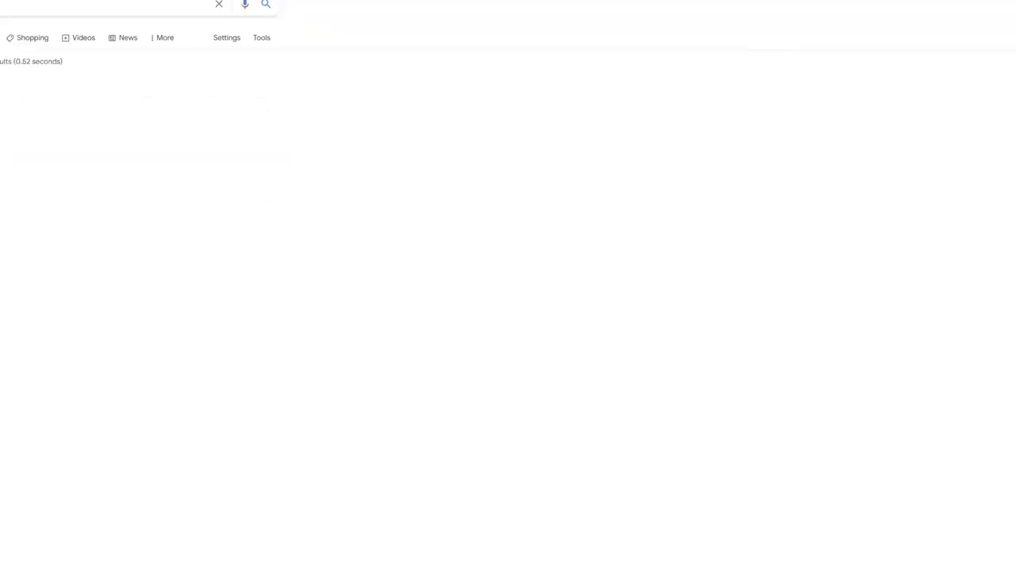
pyautogui.write('png')
pyautogui.press('Return')
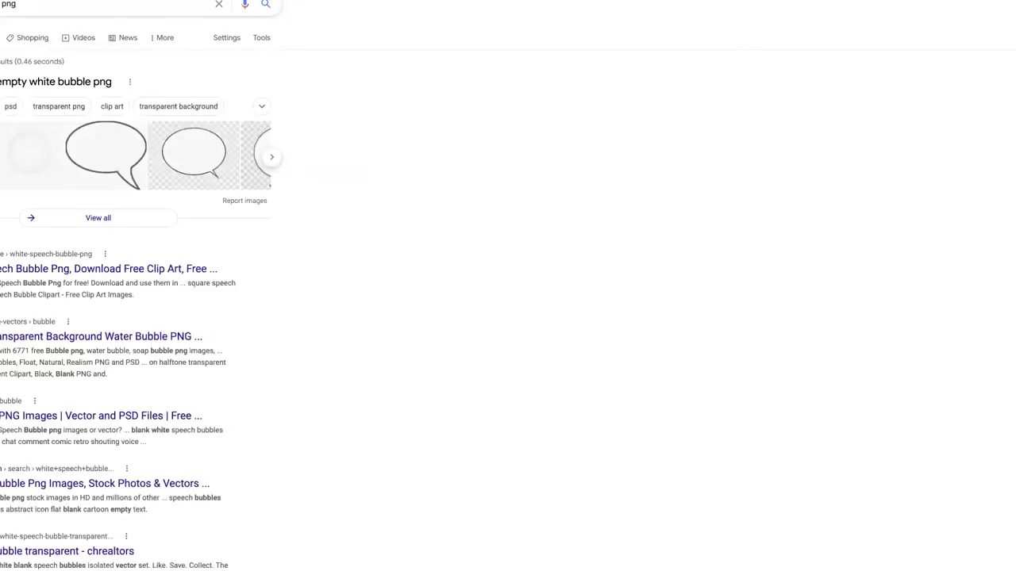
pyautogui.click(177, 162)
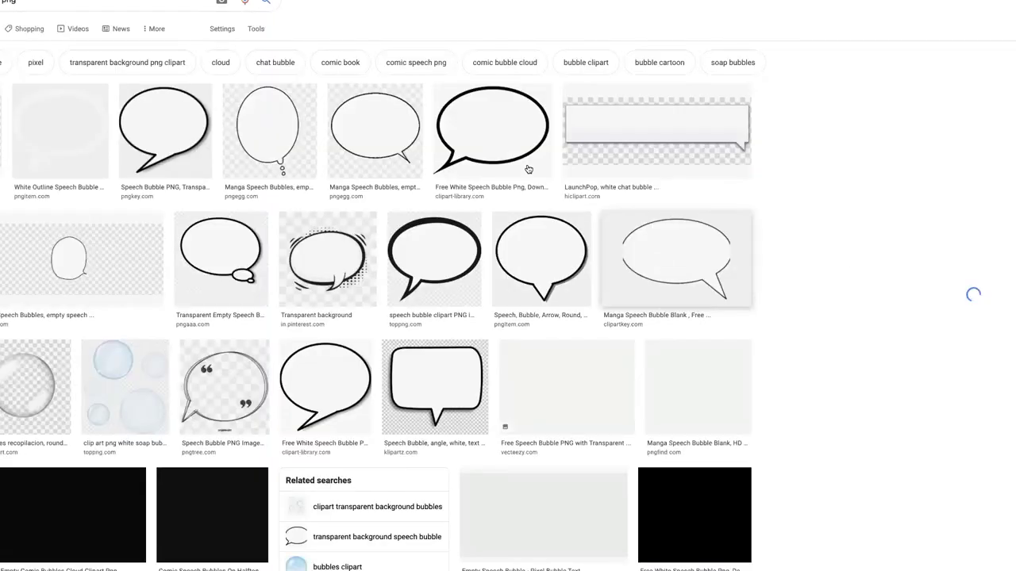
# - Visit the PNGEgg page of a Manga Speech Bubbles result and choose the oval message bubble with thought dots
pyautogui.click(373, 136)
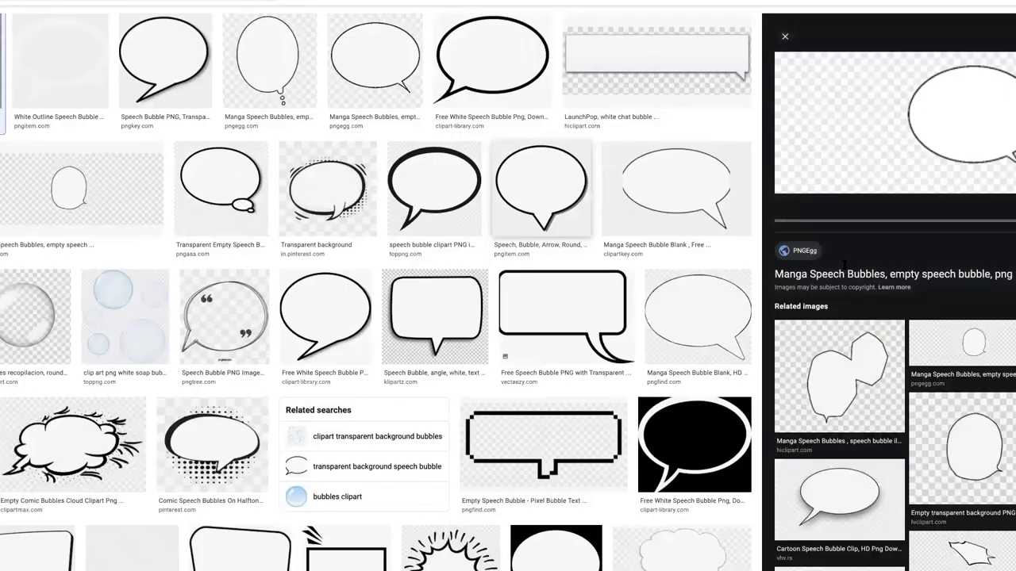
pyautogui.click(824, 266)
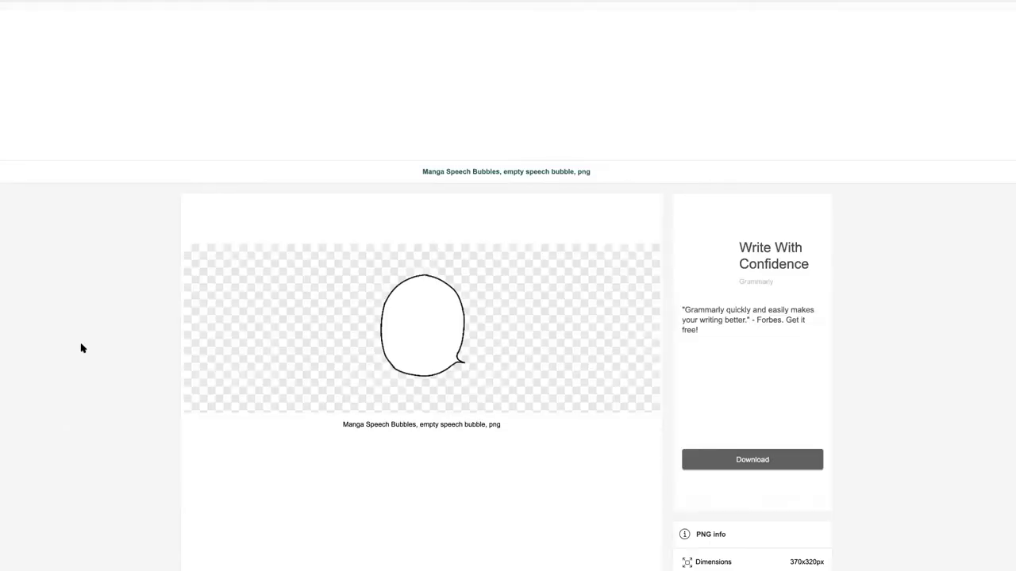
pyautogui.scroll(-5, 40, 377)
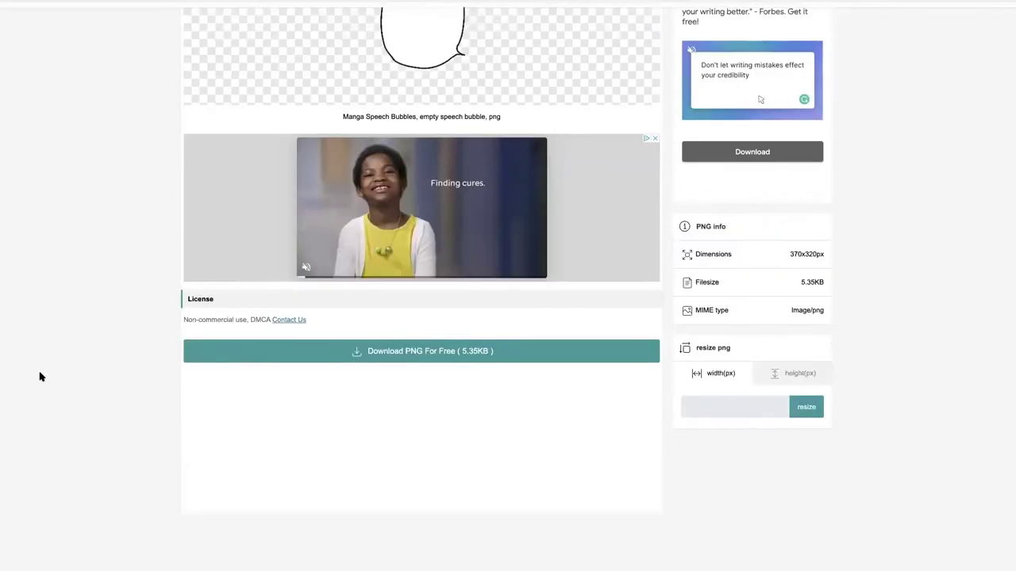
pyautogui.scroll(-9, 40, 377)
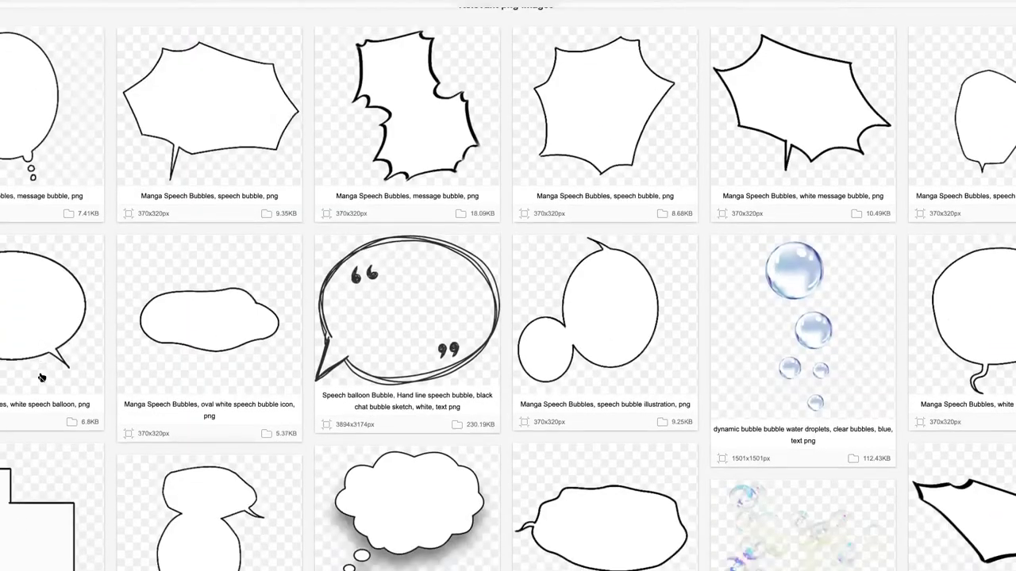
pyautogui.click(36, 86)
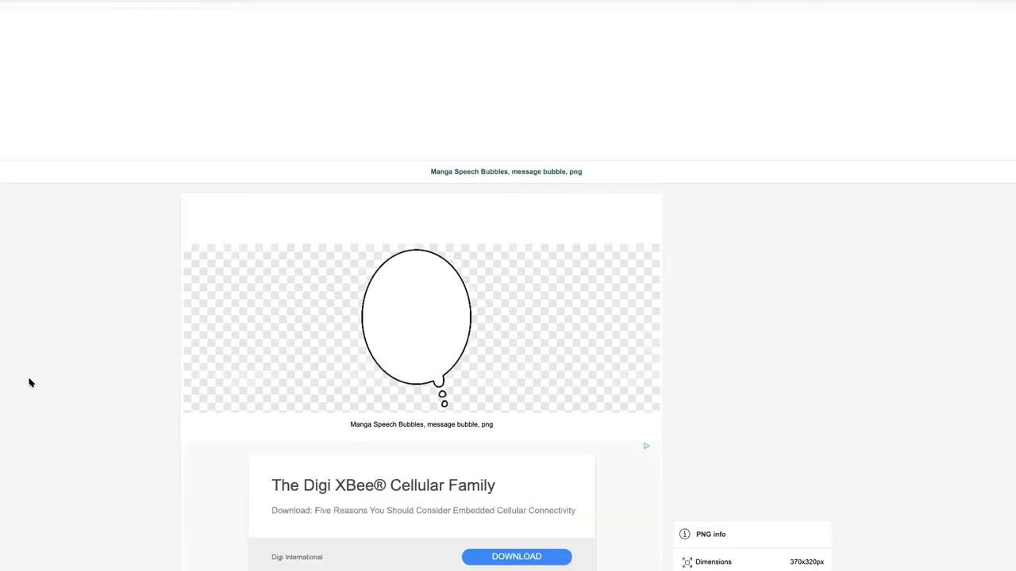
# - Download the message bubble PNG and save it in Downloads as "Bubble 2"
pyautogui.scroll(-2, 121, 343)
pyautogui.click(428, 500)
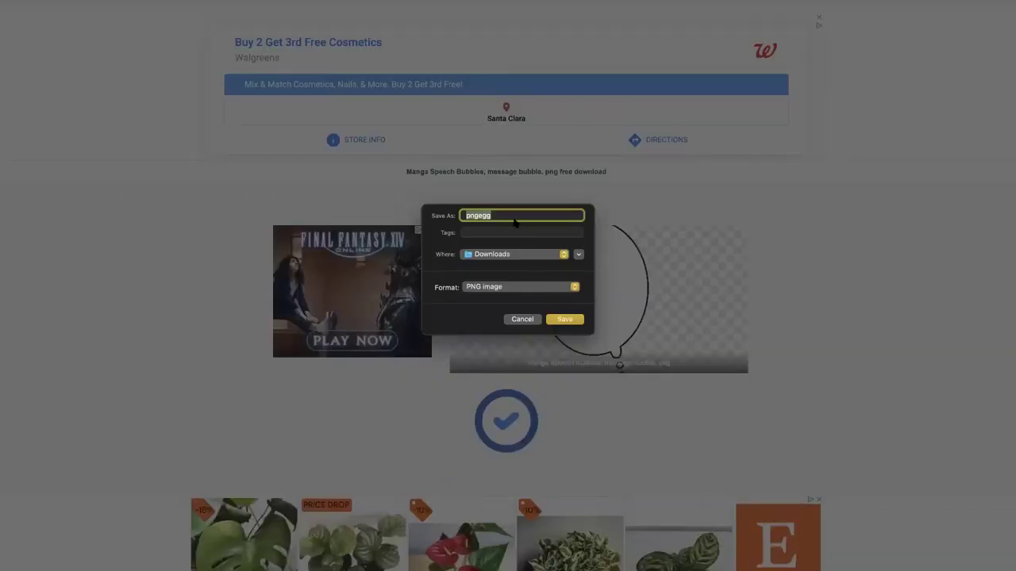
pyautogui.write('Bubble 2')
pyautogui.click(563, 319)
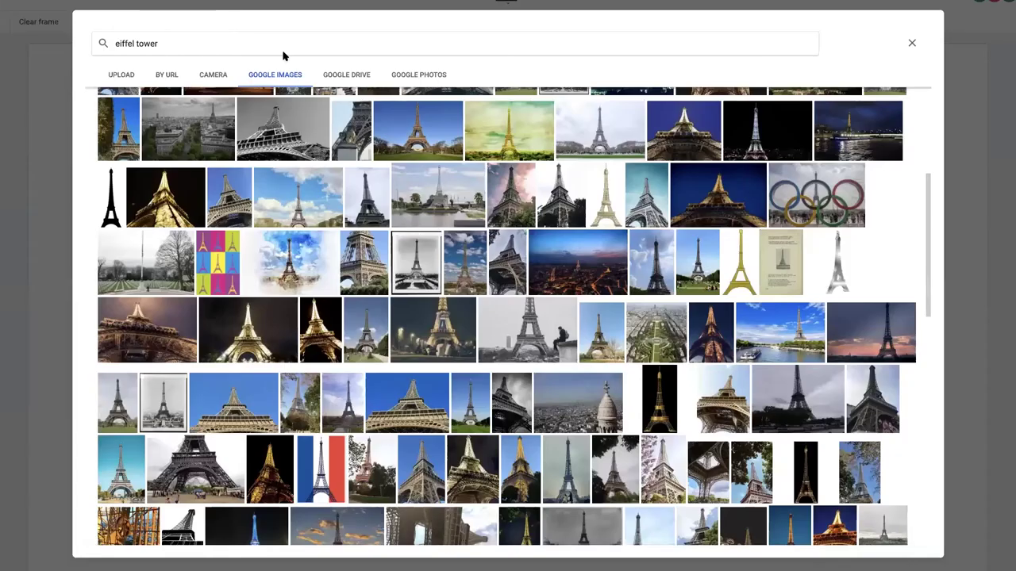
# - Return to the Jamboard Paris frame and upload Bubble 2.png from the Downloads folder
pyautogui.click(118, 75)
pyautogui.click(512, 351)
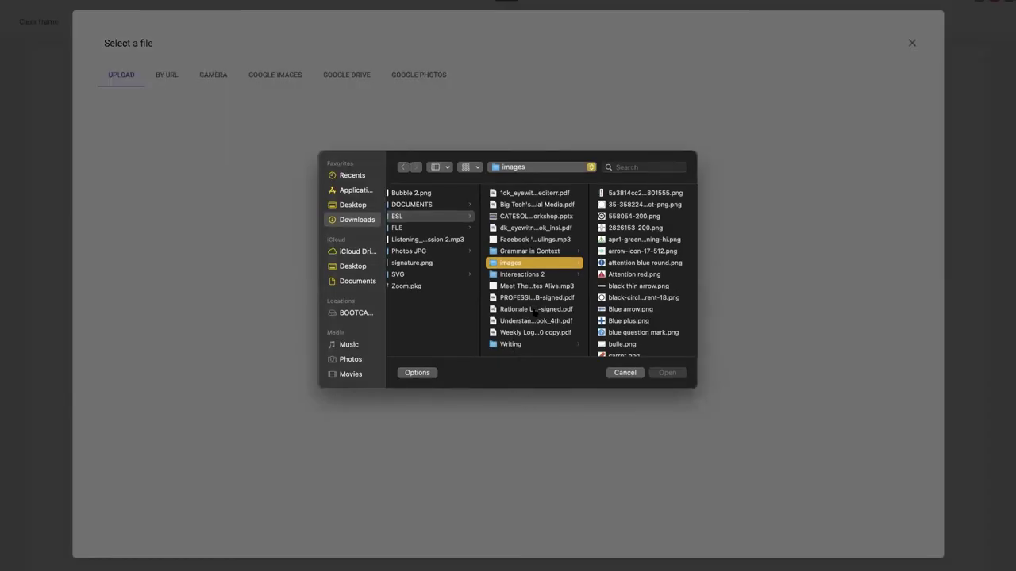
pyautogui.click(413, 194)
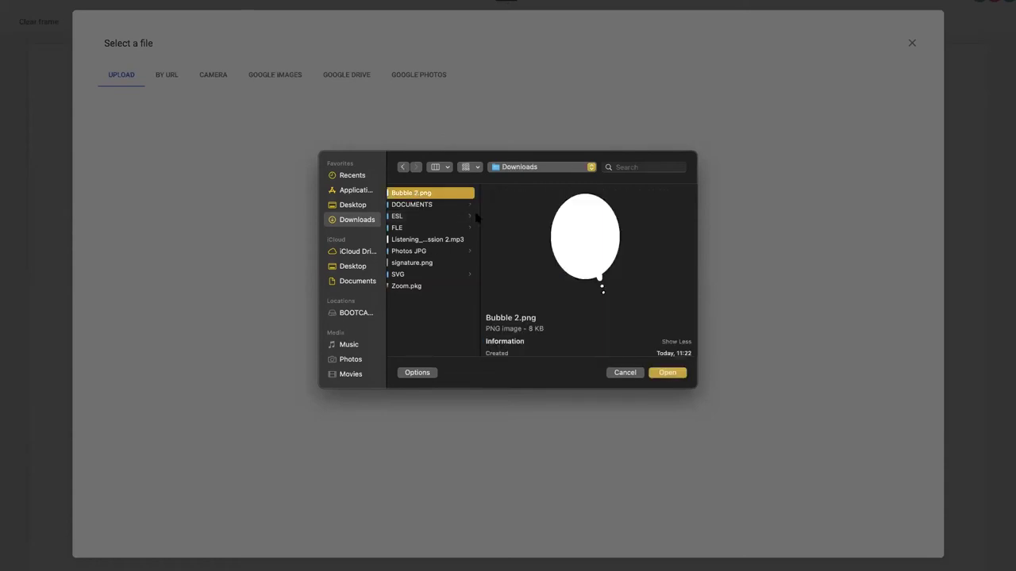
pyautogui.click(668, 373)
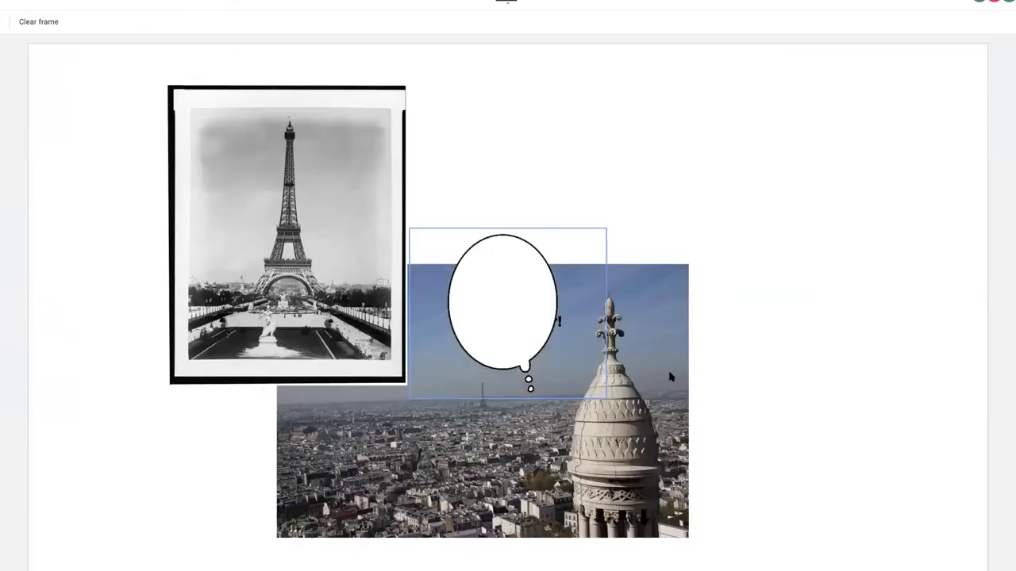
# - Move the thought bubble off the "Paris forever!" text to the lower left part of the skyline photo
pyautogui.moveTo(522, 278); pyautogui.dragTo(513, 322)
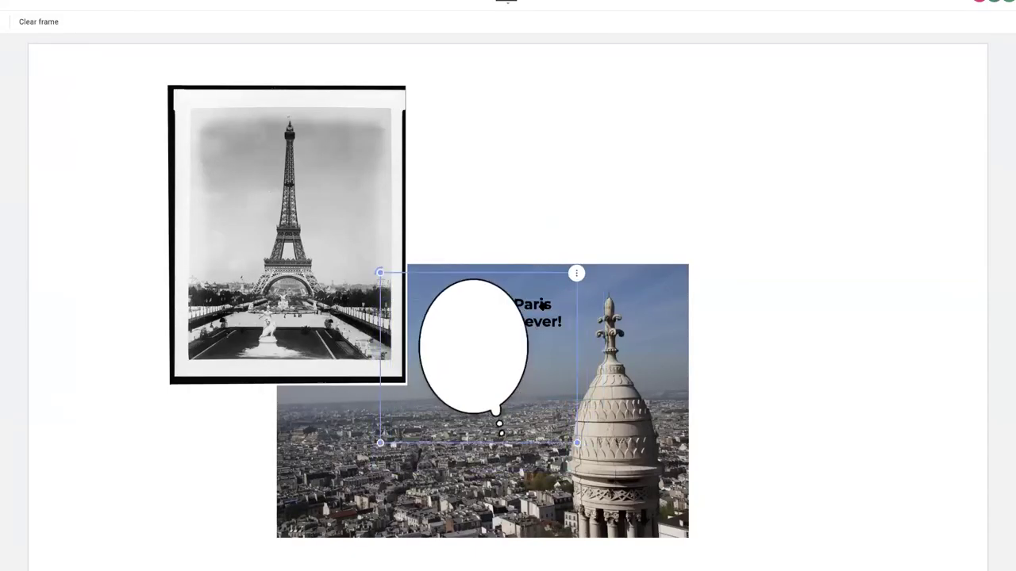
pyautogui.moveTo(487, 340); pyautogui.dragTo(485, 347)
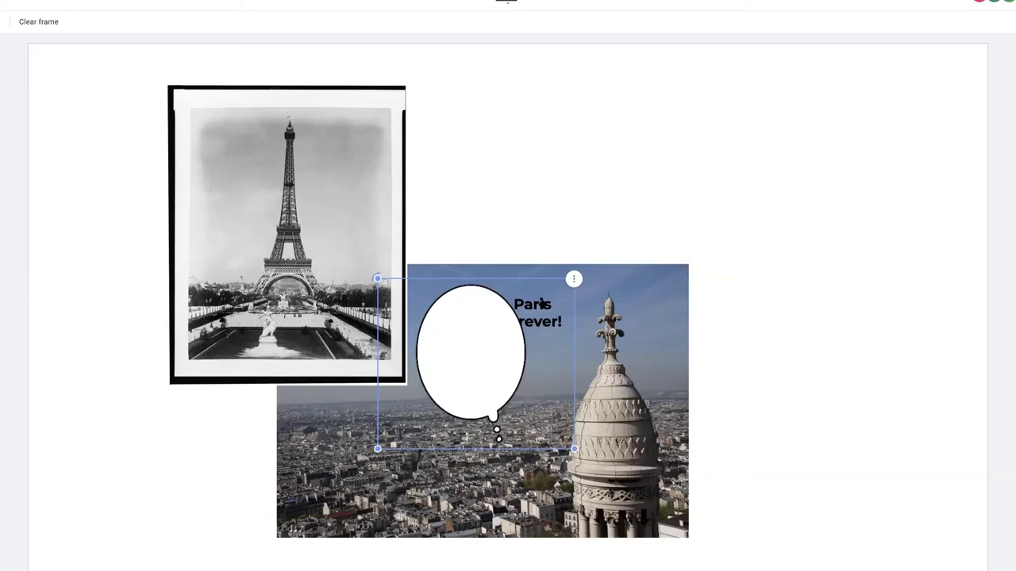
pyautogui.click(573, 278)
pyautogui.moveTo(609, 318)
pyautogui.click(547, 254)
pyautogui.click(537, 311)
pyautogui.moveTo(544, 300); pyautogui.dragTo(521, 347)
# - Try sending the thought bubble to the back of the layer order, and undo that order change
pyautogui.click(533, 321)
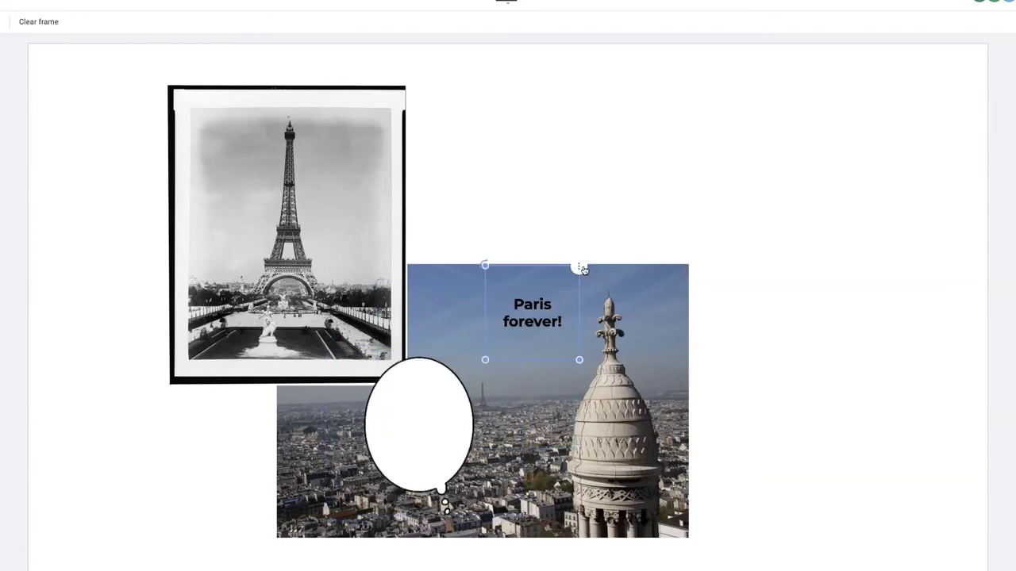
pyautogui.click(580, 266)
pyautogui.click(446, 381)
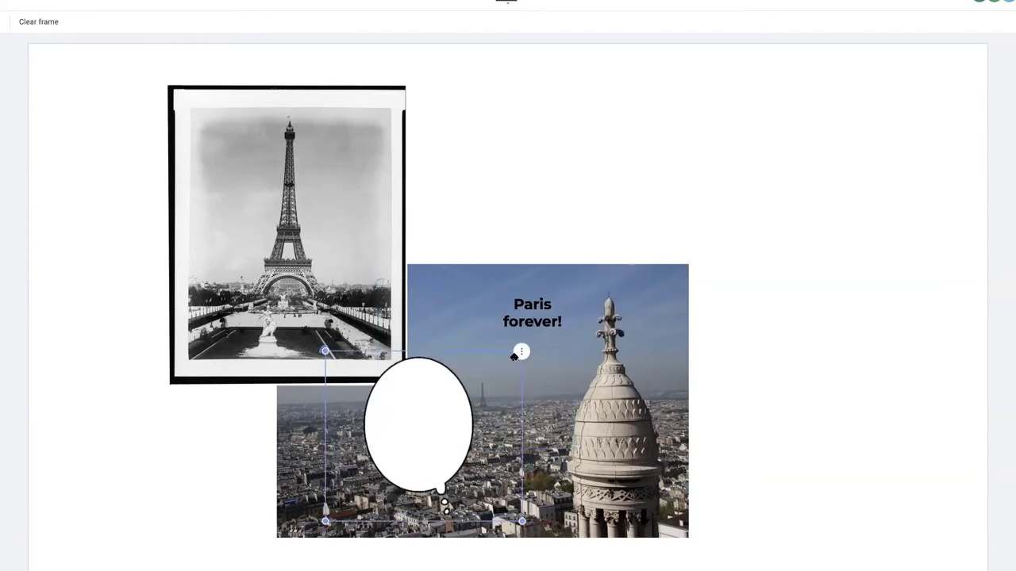
pyautogui.click(516, 357)
pyautogui.click(530, 388)
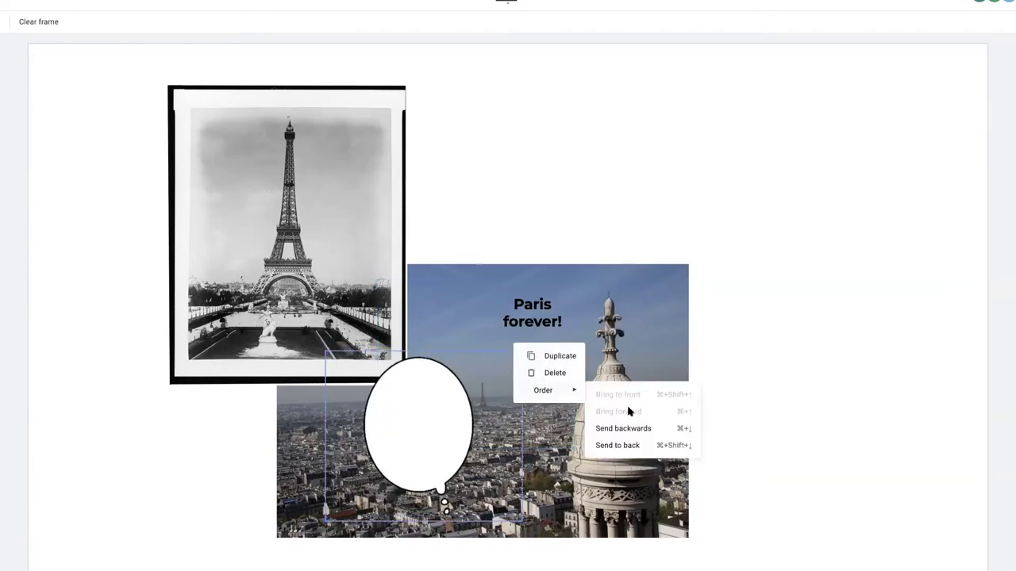
pyautogui.click(653, 446)
pyautogui.click(458, 449)
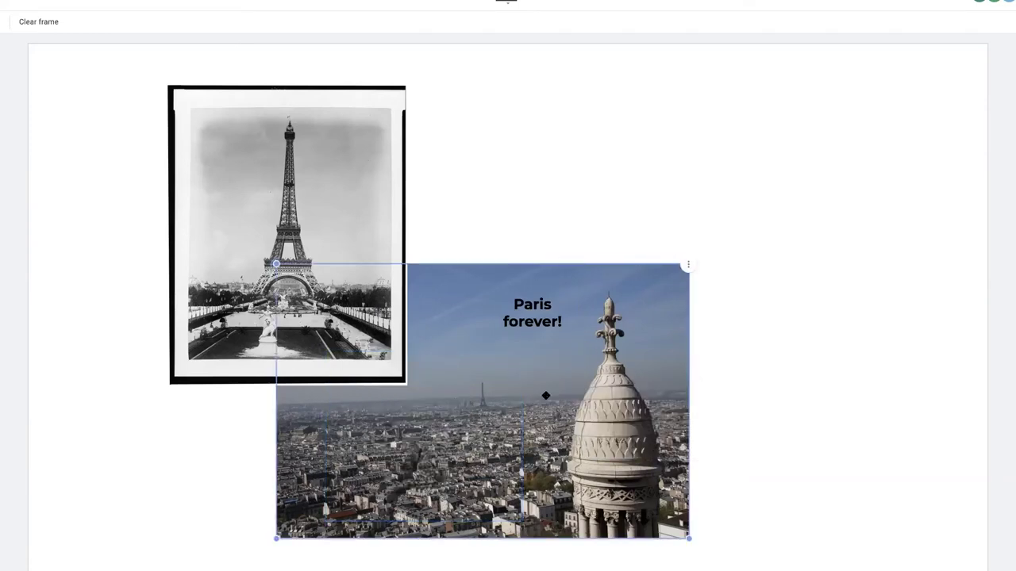
pyautogui.hotkey('ctrl', 'z')
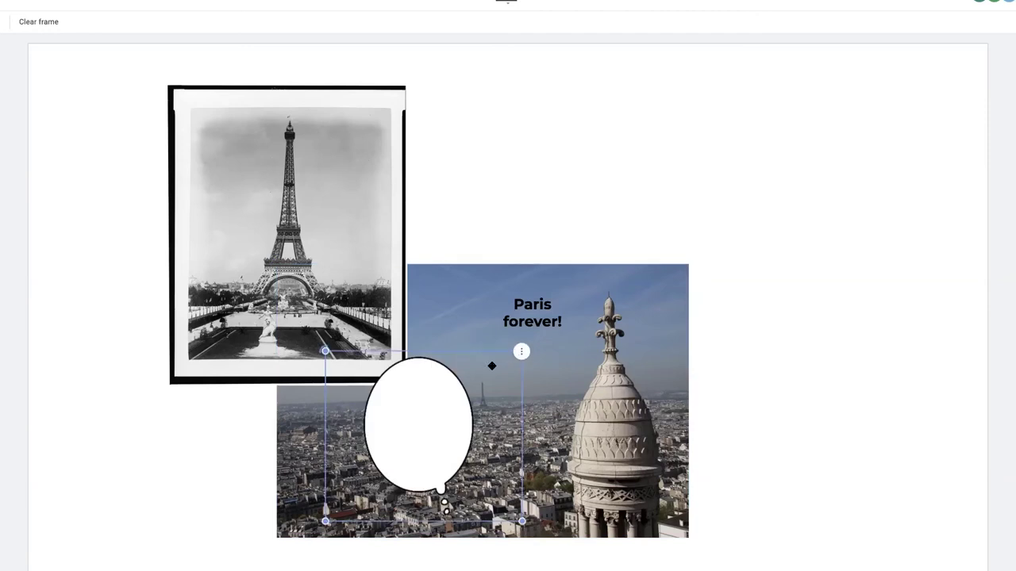
# - Move the thought bubble toward the middle of the skyline photo and place the "Paris forever!" text over it
pyautogui.moveTo(503, 380); pyautogui.dragTo(550, 346)
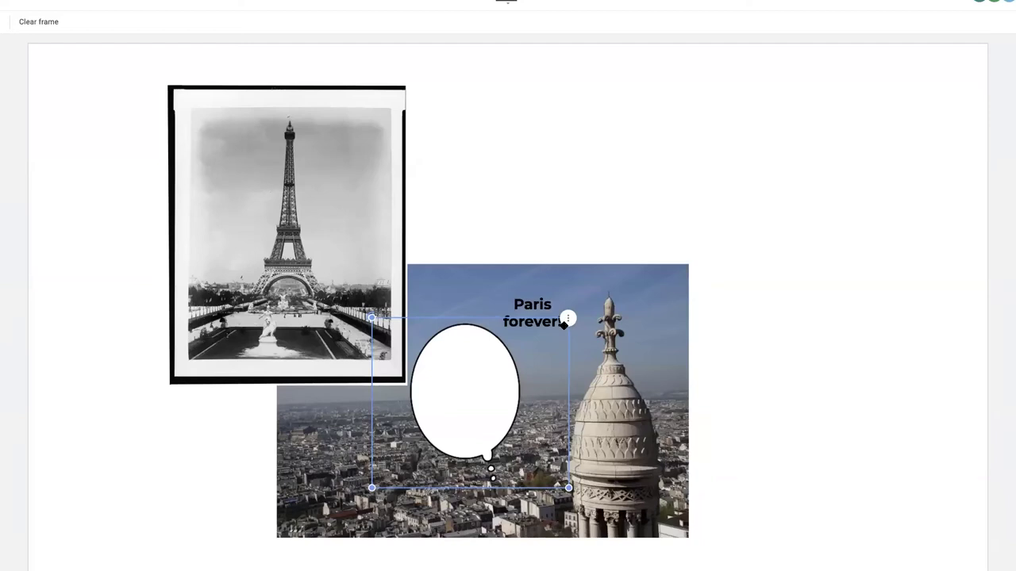
pyautogui.click(540, 300)
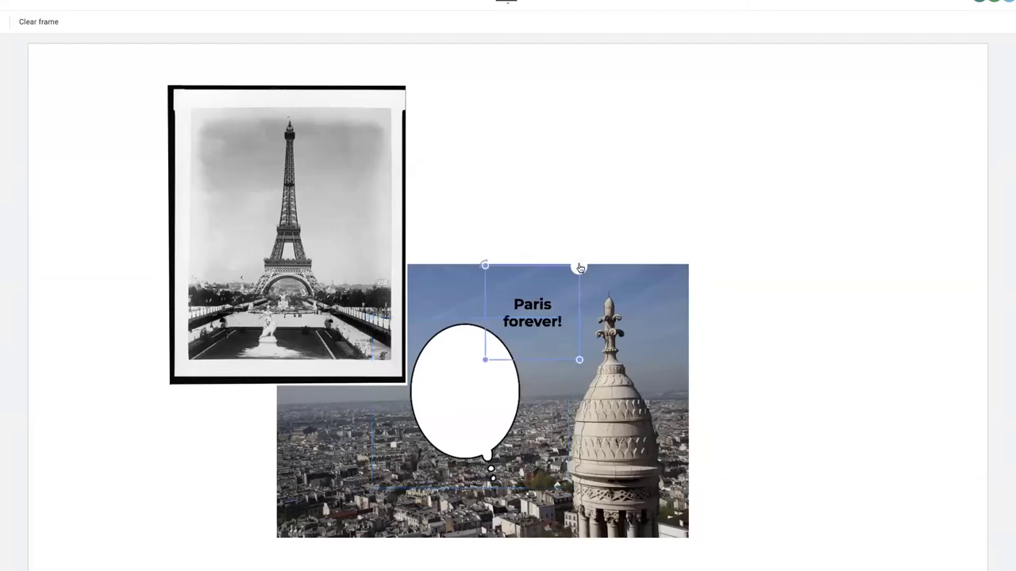
pyautogui.click(577, 268)
pyautogui.click(611, 304)
pyautogui.click(498, 347)
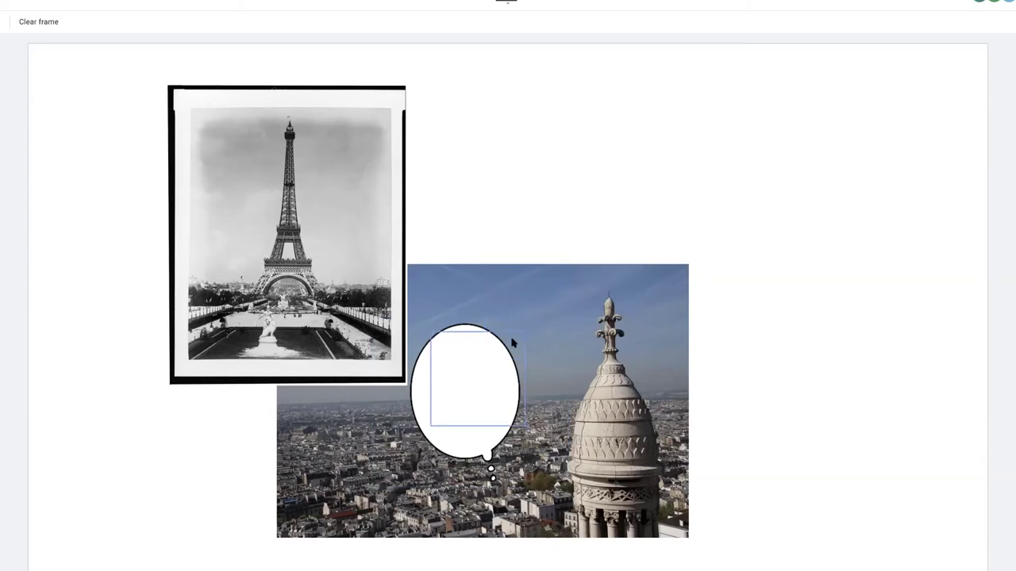
# - Bring the "Paris forever!" text to the front and shift the bubble and its text slightly upward
pyautogui.click(529, 329)
pyautogui.moveTo(552, 390)
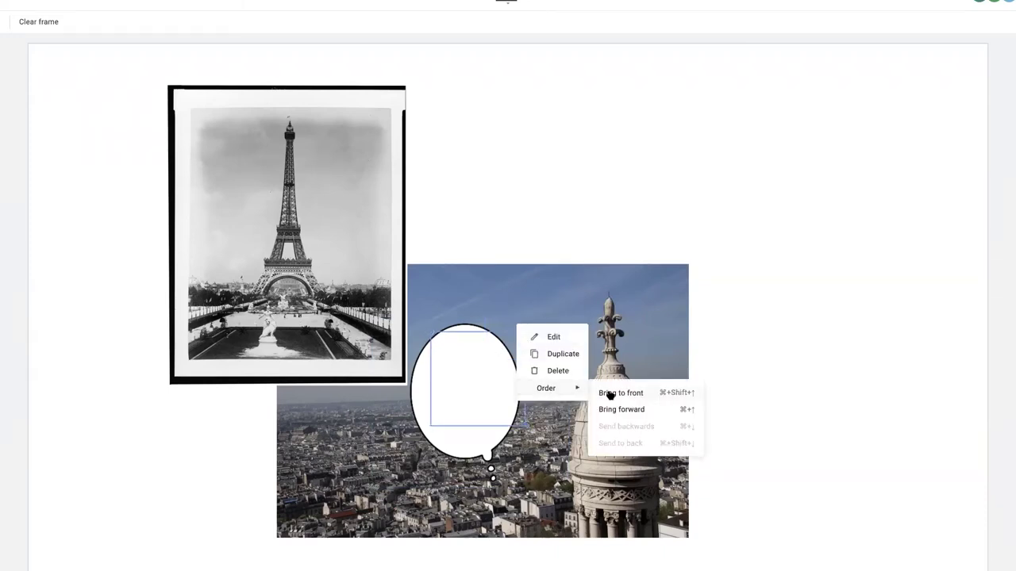
pyautogui.click(609, 392)
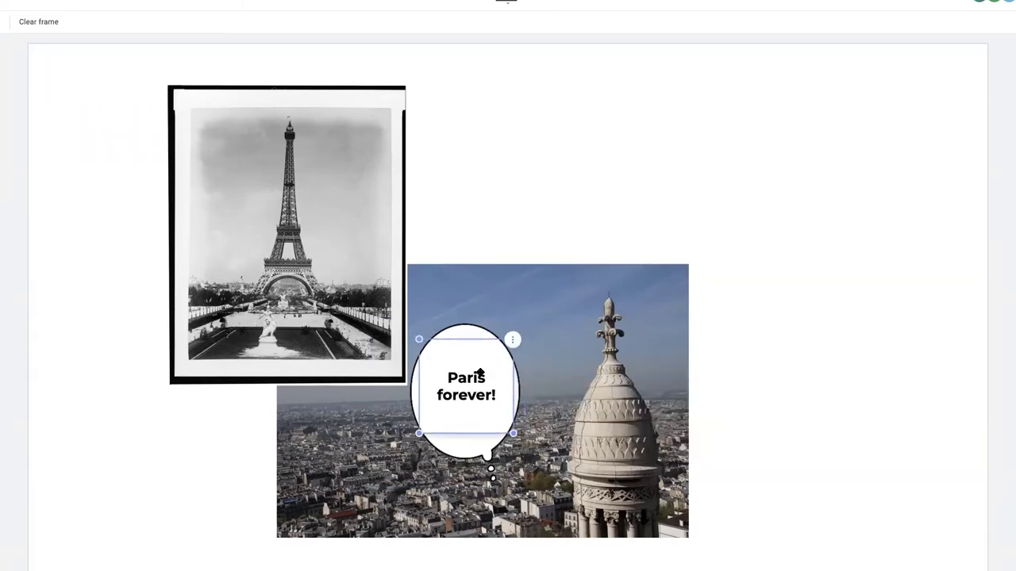
pyautogui.moveTo(469, 333); pyautogui.dragTo(471, 303)
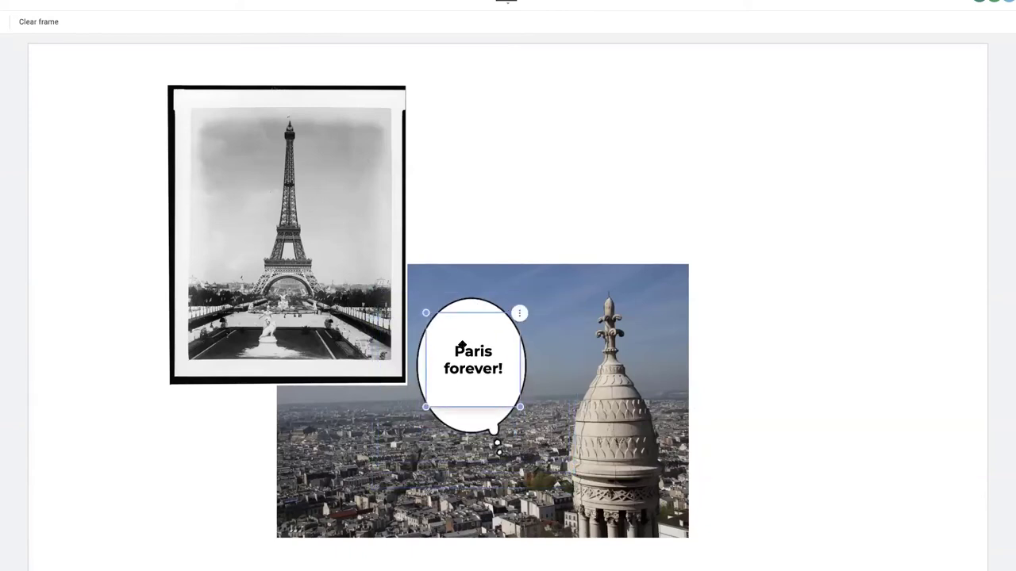
pyautogui.click(732, 188)
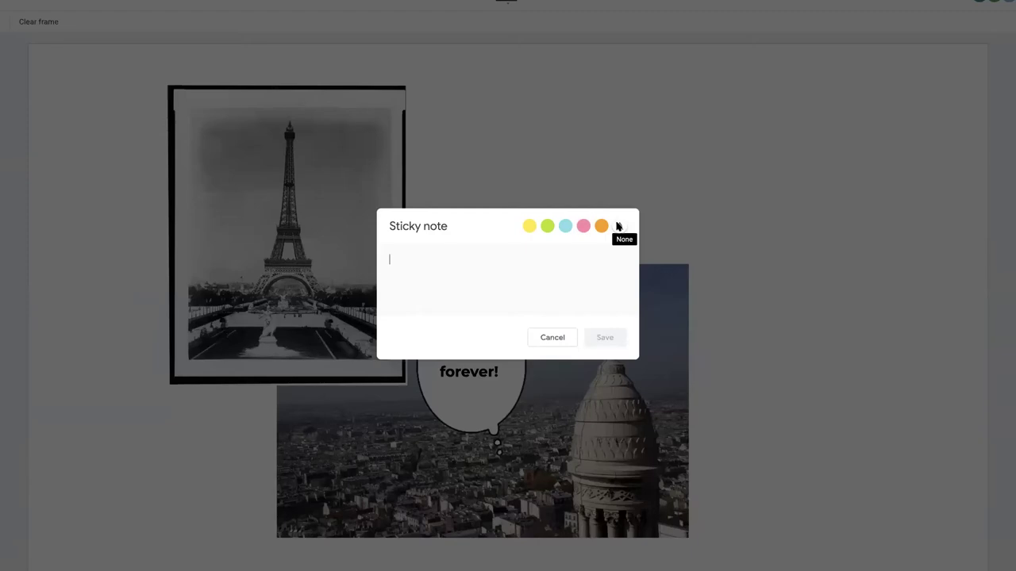
# - Look through the speech bubble images and the empty speech bubble download page on the PNG website
pyautogui.click(764, 134)
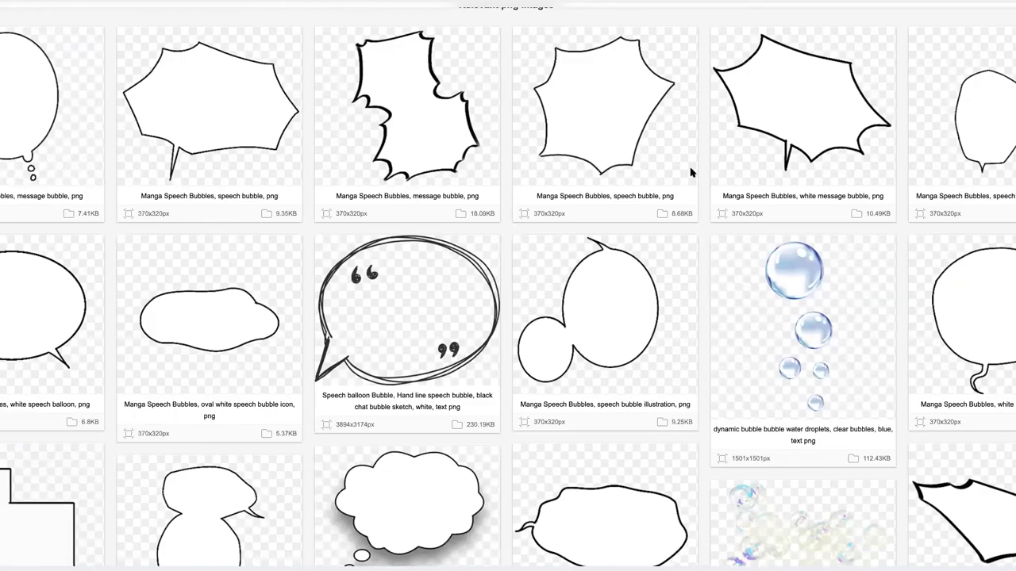
pyautogui.scroll(10, 690, 173)
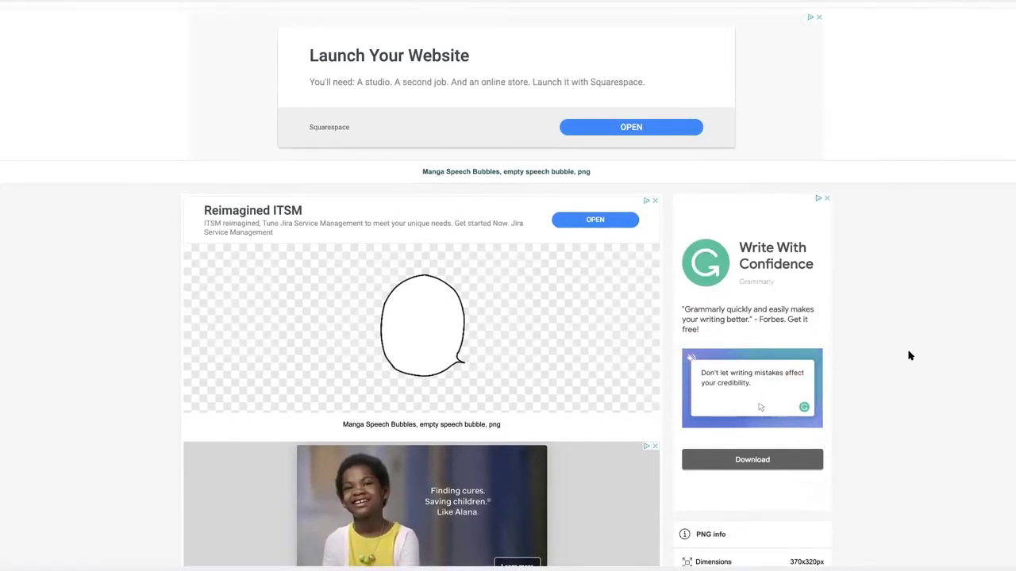
pyautogui.scroll(-2, 910, 355)
pyautogui.scroll(2, 910, 355)
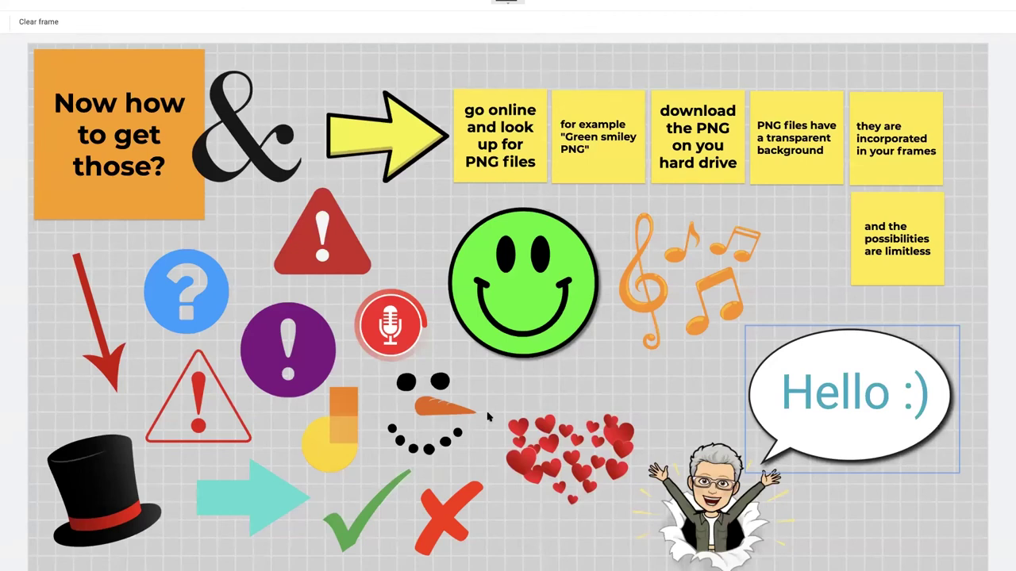
# - Try moving the red microphone icon beside the music notes and nudging the green check mark, and undo the moves
pyautogui.moveTo(406, 332); pyautogui.dragTo(785, 299)
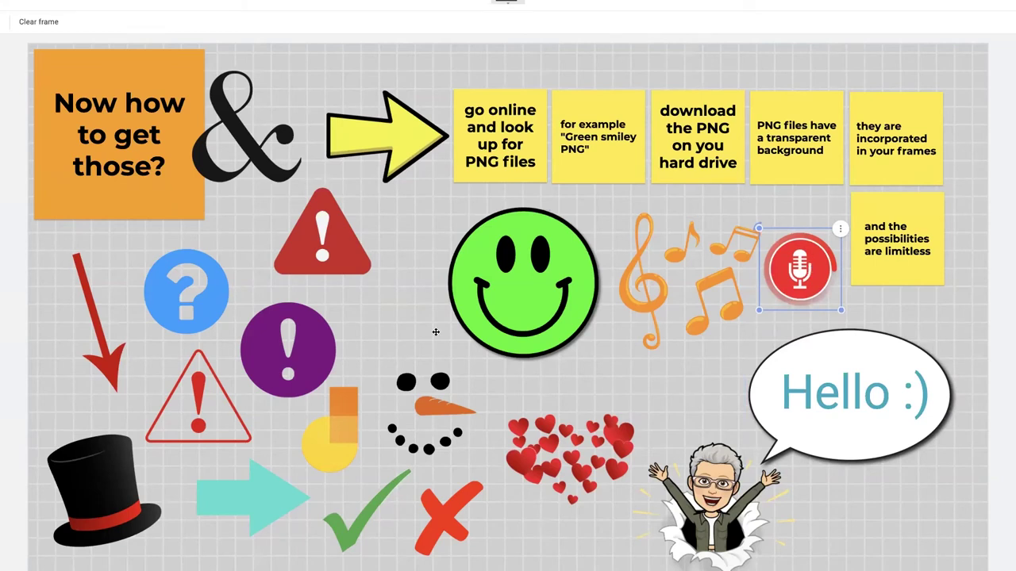
pyautogui.hotkey('ctrl', 'z')
pyautogui.hotkey('ctrl', 'z')
pyautogui.moveTo(794, 294); pyautogui.dragTo(784, 266)
pyautogui.hotkey('ctrl', 'z')
pyautogui.hotkey('ctrl', 'z')
pyautogui.hotkey('ctrl', 'z')
pyautogui.hotkey('ctrl', 'z')
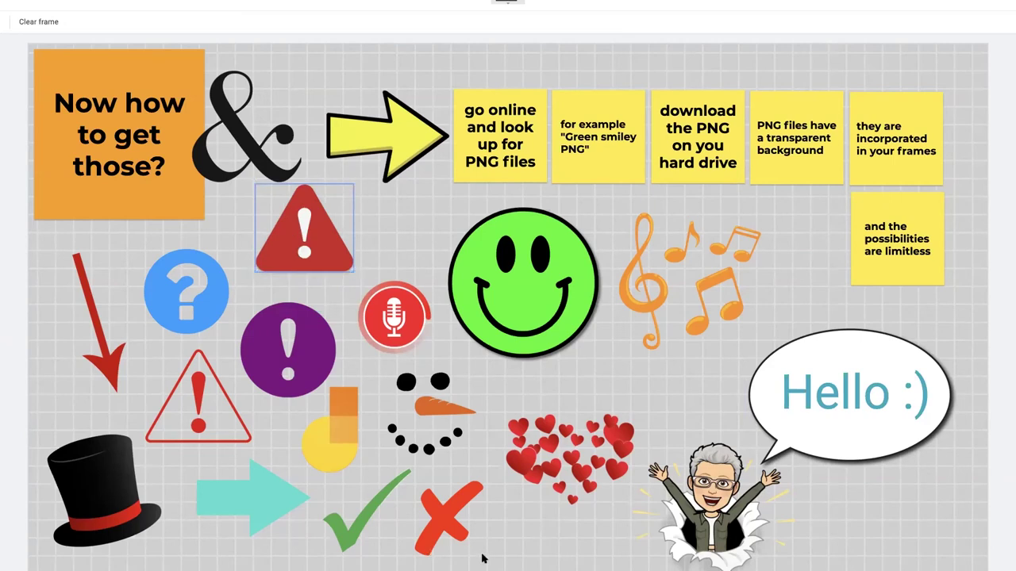
pyautogui.moveTo(348, 520)
pyautogui.mouseDown()
pyautogui.moveTo(360, 530)
pyautogui.moveTo(797, 323)
pyautogui.moveTo(804, 274)
pyautogui.moveTo(339, 522)
pyautogui.moveTo(362, 523)
pyautogui.mouseUp()
pyautogui.hotkey('ctrl', 'z')
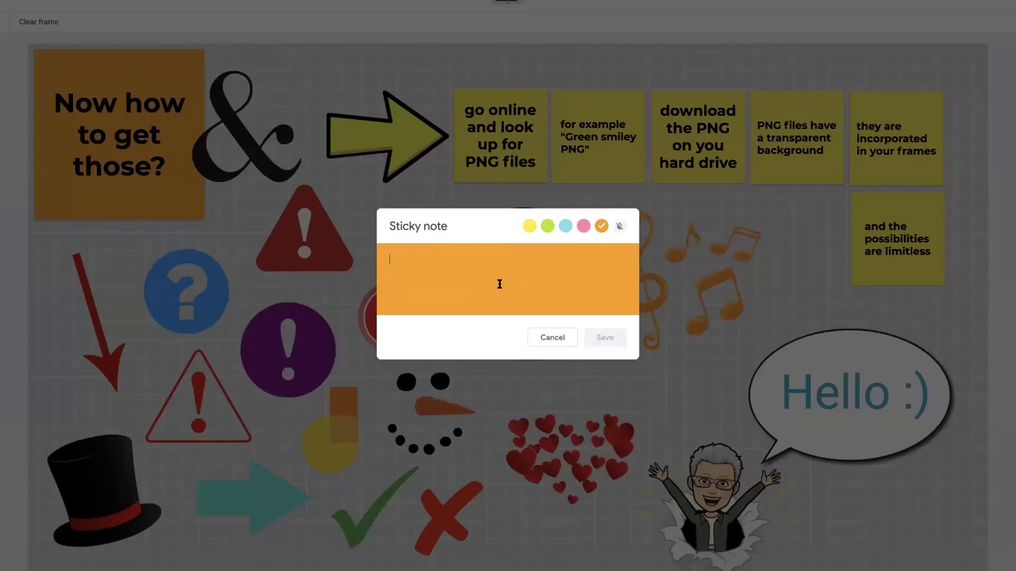
# - Add four orange sticky notes reading "a", "b", "c" and "d"
pyautogui.write('a')
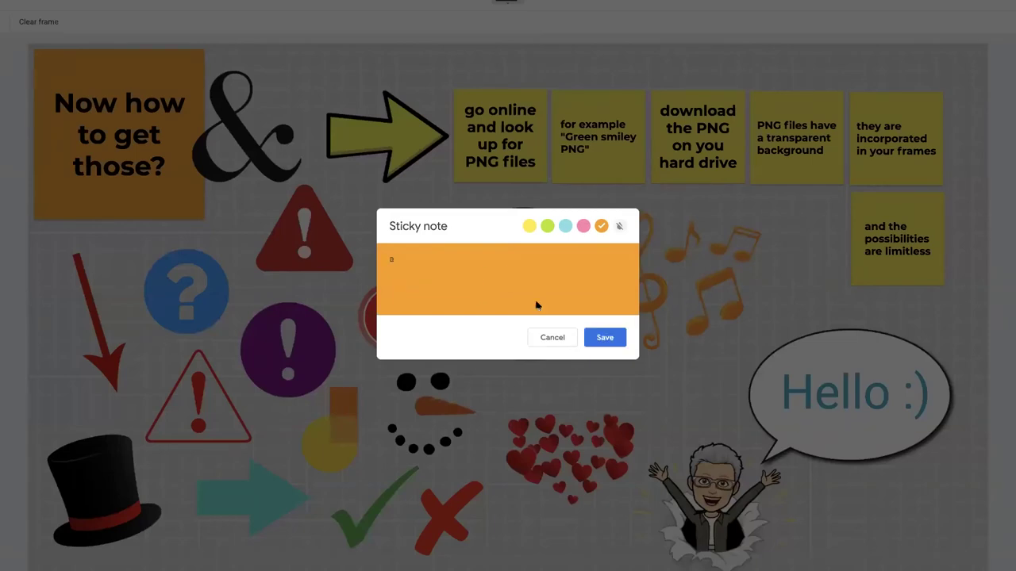
pyautogui.click(602, 339)
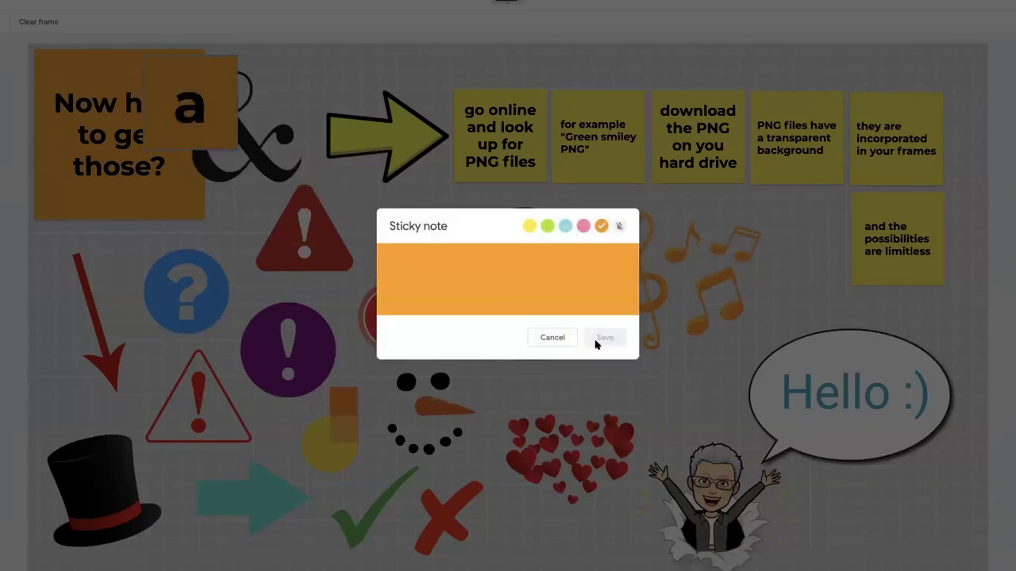
pyautogui.write('b')
pyautogui.click(605, 338)
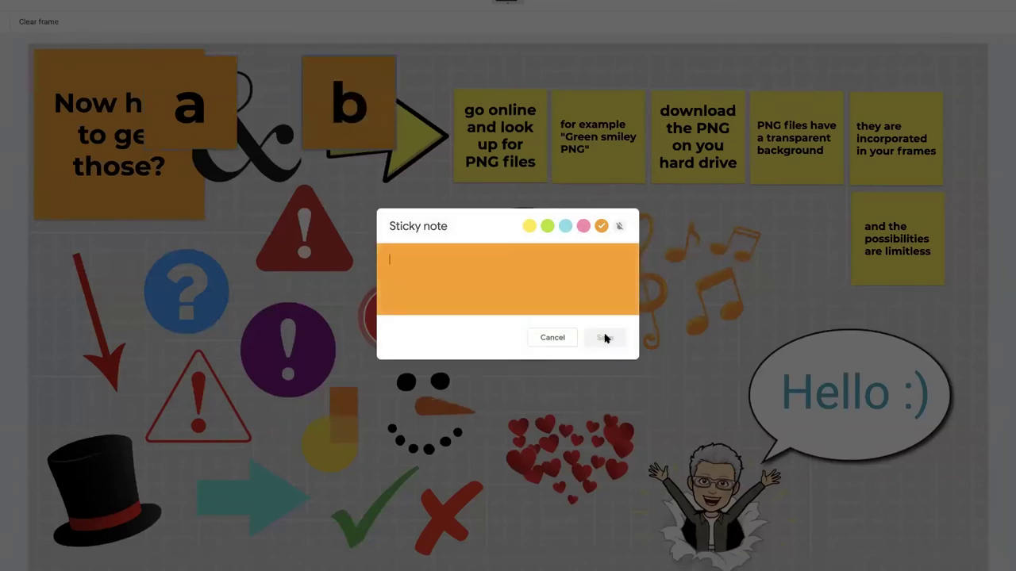
pyautogui.write('c')
pyautogui.click(603, 339)
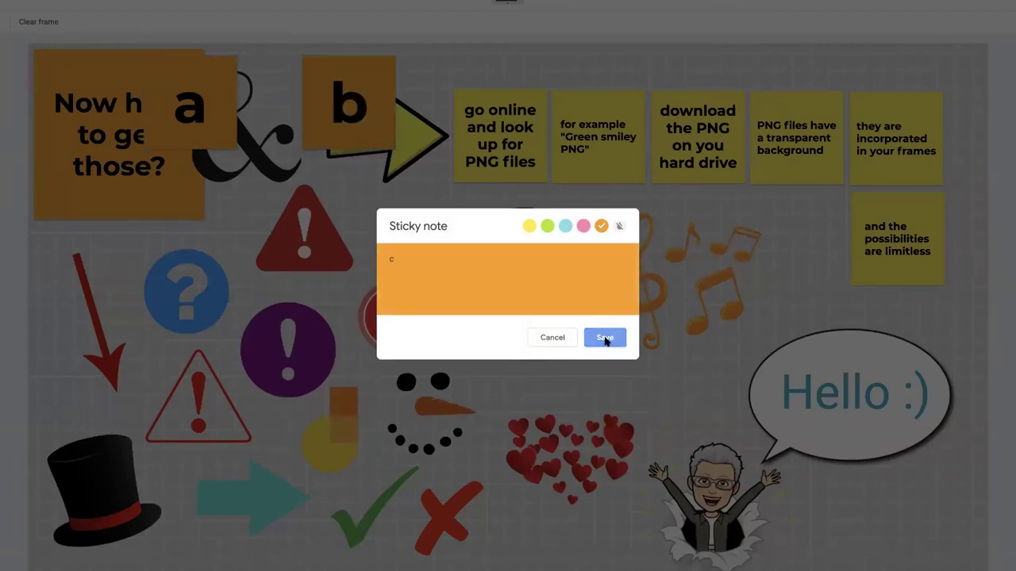
pyautogui.write('d')
pyautogui.click(605, 338)
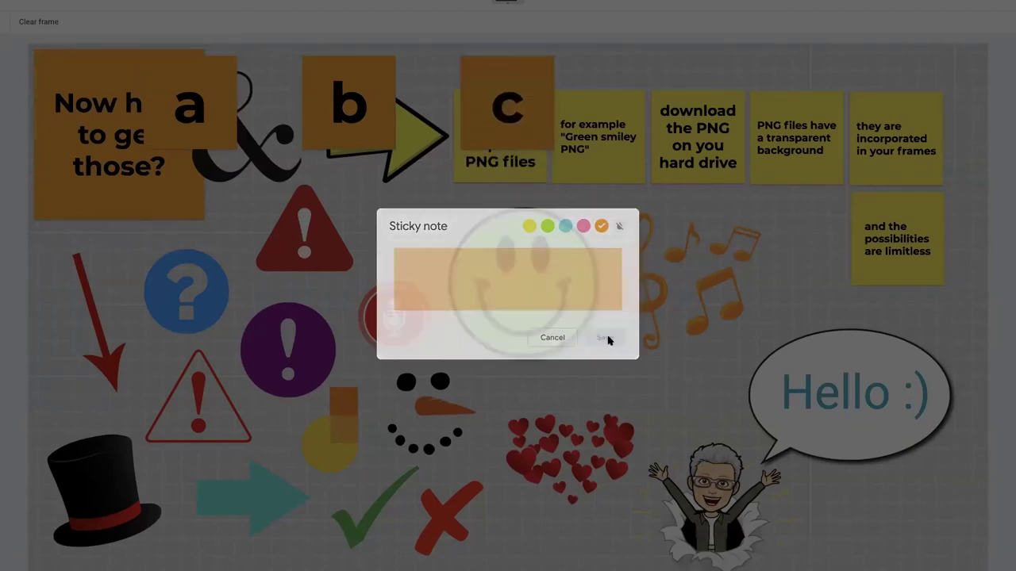
pyautogui.click(788, 254)
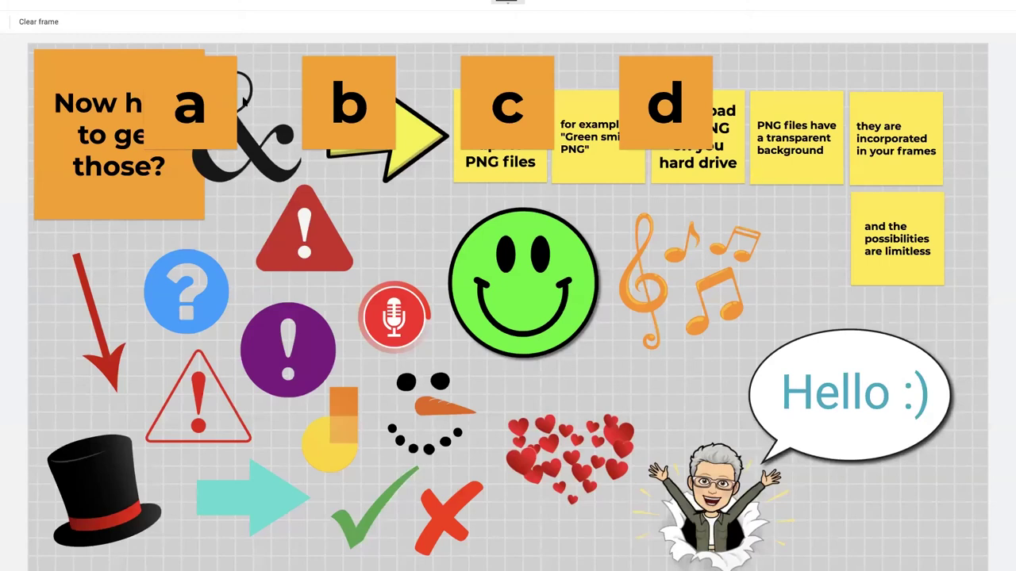
# - Stack the a, b, c and d notes in a column over the speech bubble and place the green check mark beside note a
pyautogui.moveTo(189, 103); pyautogui.dragTo(807, 199)
pyautogui.click(316, 99)
pyautogui.moveTo(780, 339); pyautogui.dragTo(784, 292)
pyautogui.moveTo(507, 105); pyautogui.dragTo(794, 361)
pyautogui.moveTo(665, 103); pyautogui.dragTo(819, 498)
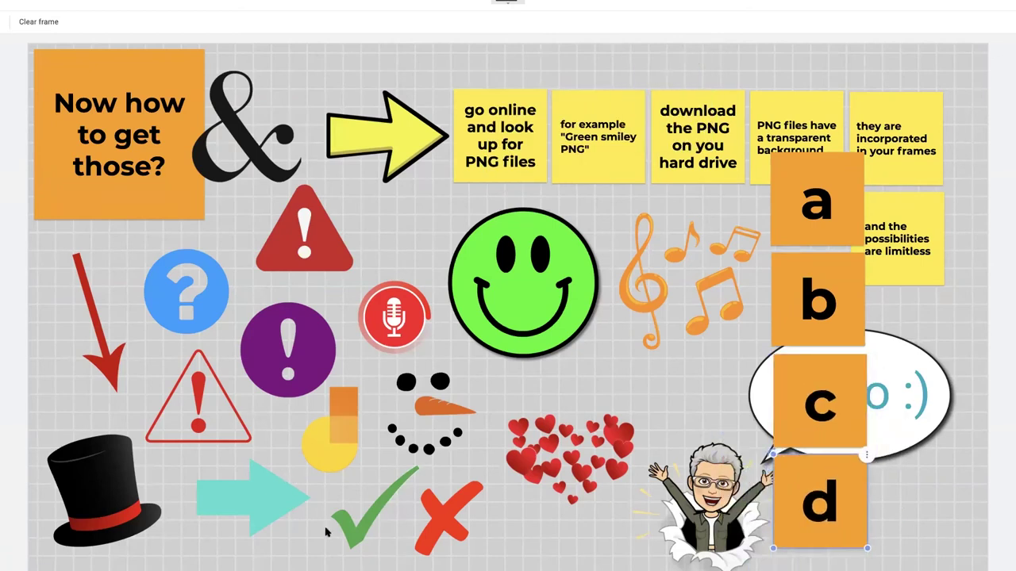
pyautogui.moveTo(353, 529); pyautogui.dragTo(786, 223)
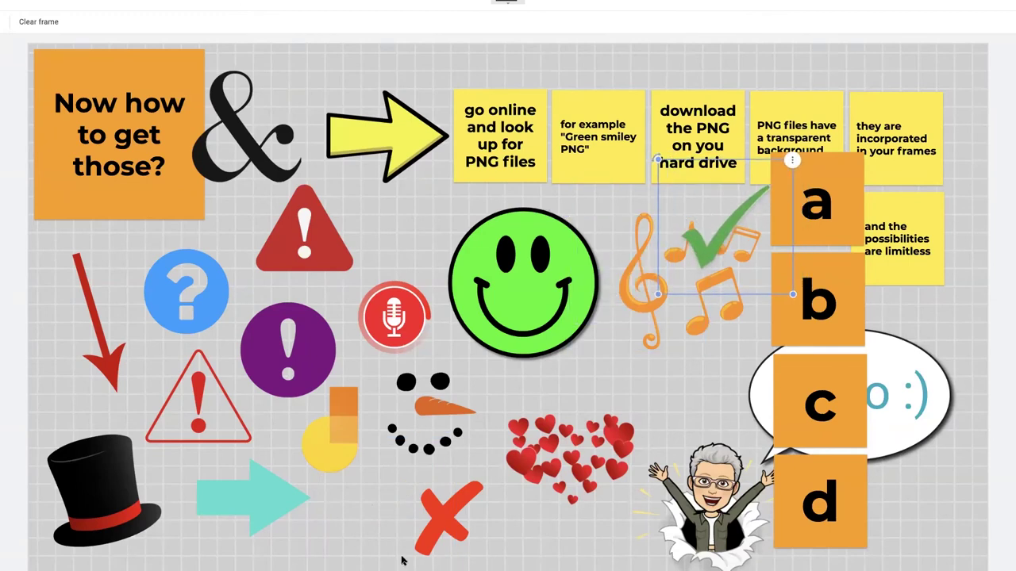
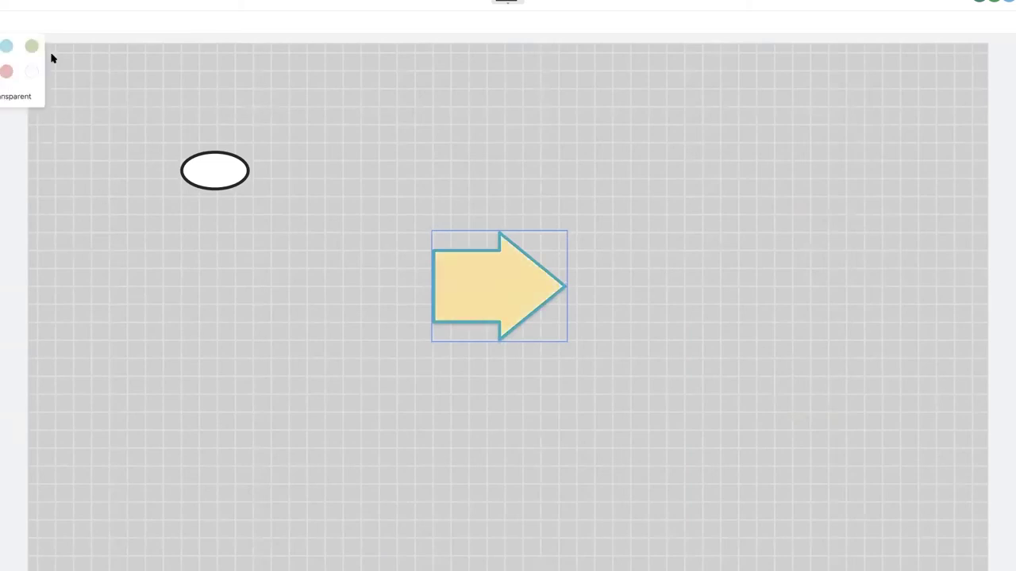
# - Fill the arrow shape with light green and make it slightly smaller
pyautogui.click(32, 45)
pyautogui.click(271, 332)
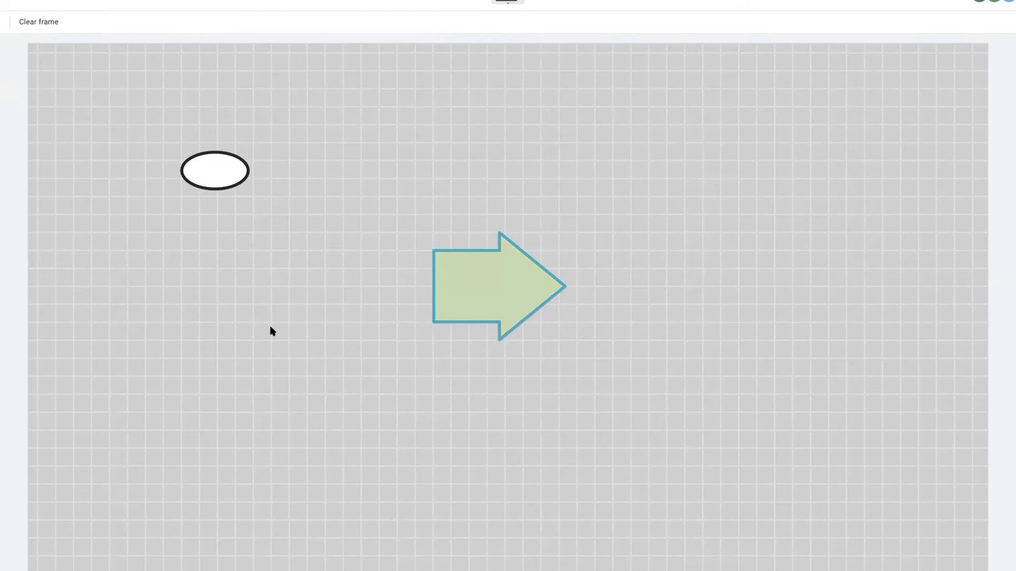
pyautogui.click(495, 297)
pyautogui.moveTo(567, 343); pyautogui.dragTo(550, 328)
# - Move the green arrow below the white ellipse and rotate it to point diagonally up to the right
pyautogui.moveTo(432, 230); pyautogui.dragTo(414, 264)
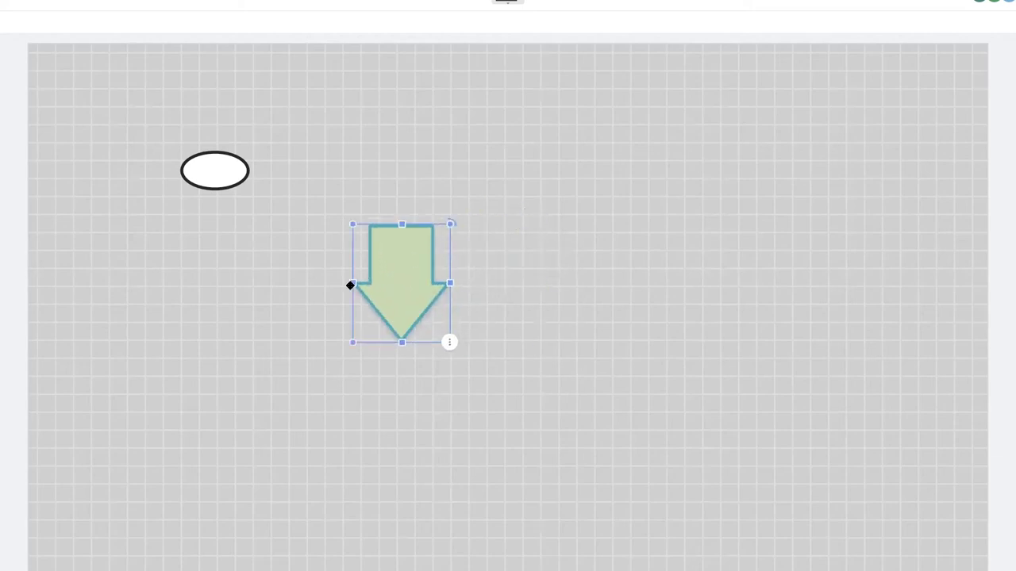
pyautogui.moveTo(350, 285); pyautogui.dragTo(347, 284)
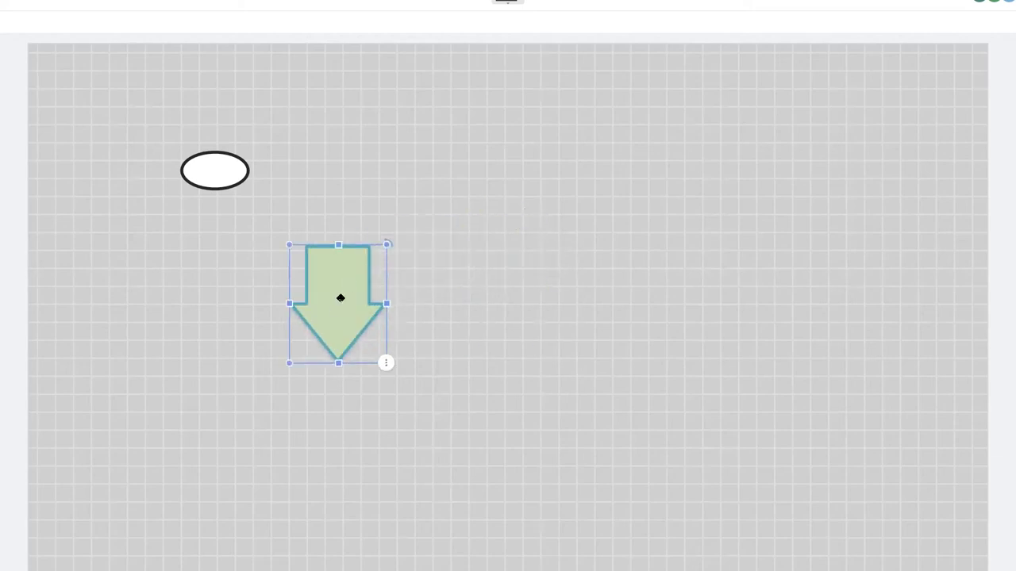
pyautogui.moveTo(388, 243); pyautogui.dragTo(262, 289)
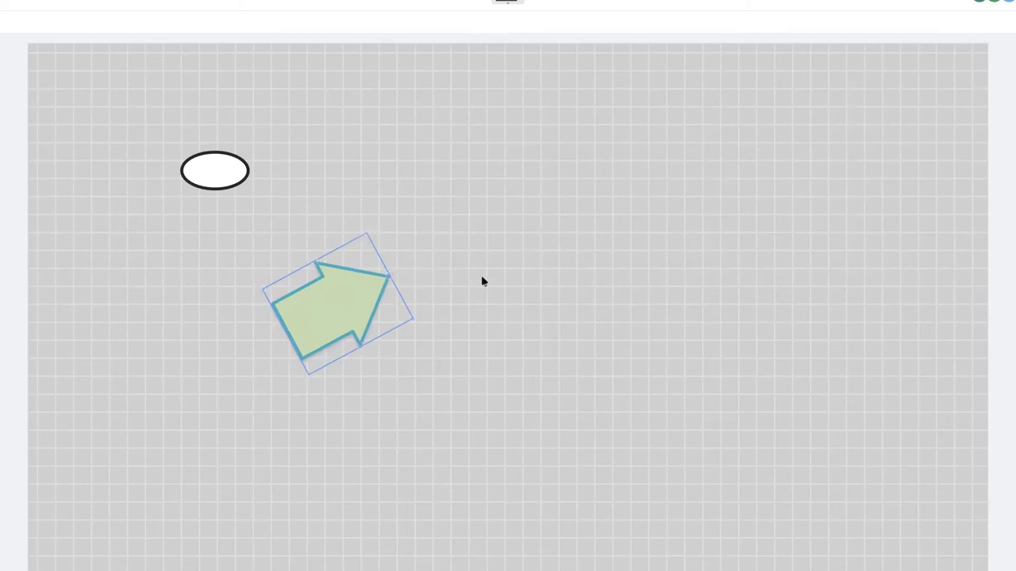
# - Duplicate the green arrow, place the copy below the original and rotate it to point diagonally down to the right
pyautogui.click(366, 234)
pyautogui.click(392, 238)
pyautogui.moveTo(386, 313); pyautogui.dragTo(391, 372)
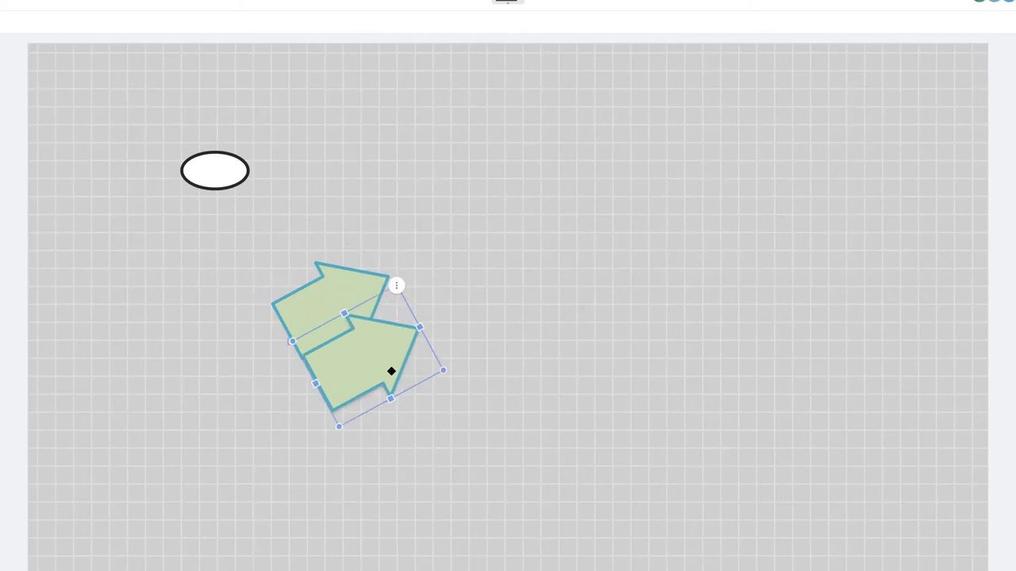
pyautogui.moveTo(301, 356); pyautogui.dragTo(344, 383)
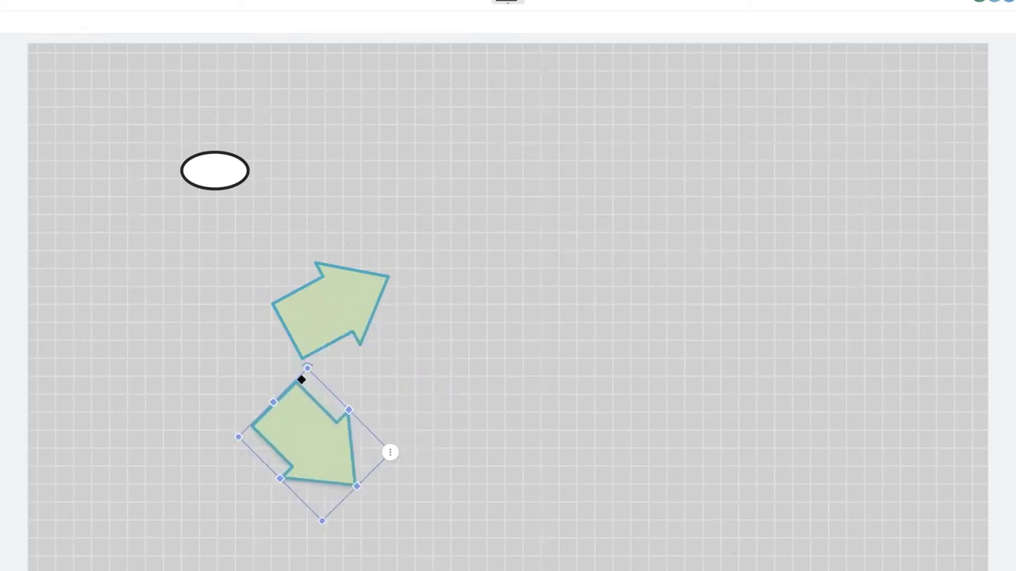
pyautogui.moveTo(304, 415); pyautogui.dragTo(315, 411)
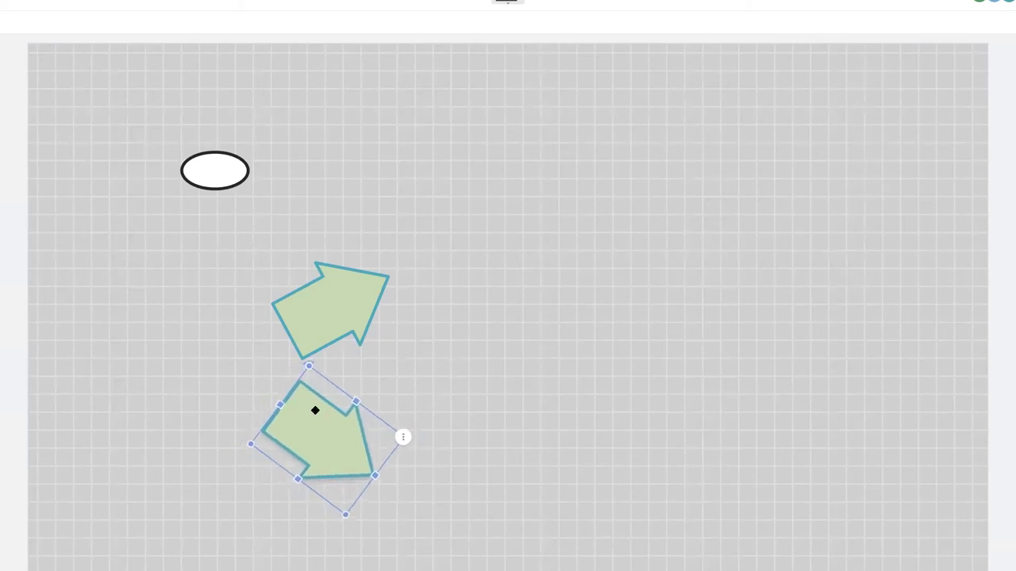
# - Duplicate the upper green arrow and place the copy in the right half of the frame
pyautogui.click(347, 299)
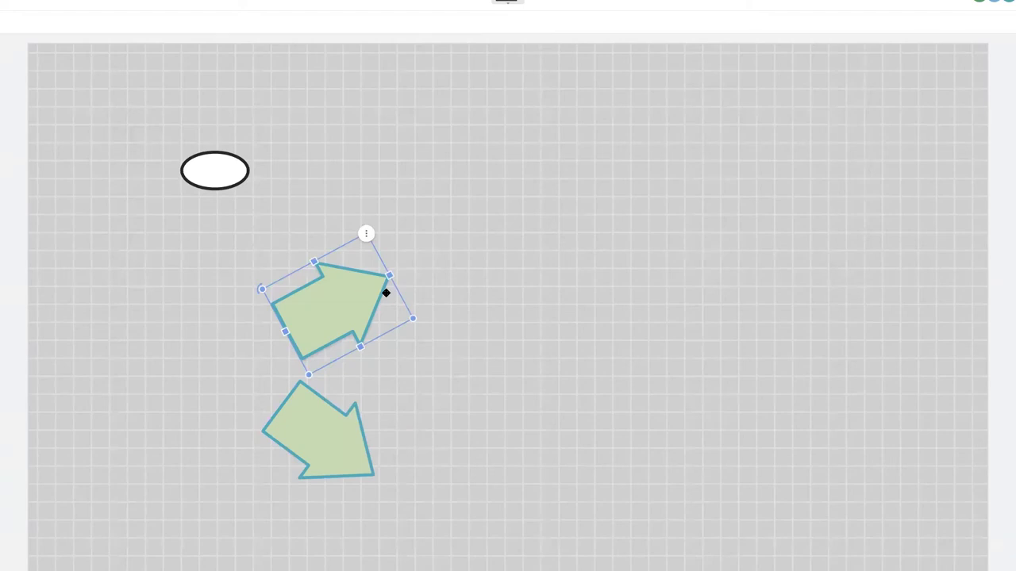
pyautogui.click(553, 282)
pyautogui.moveTo(318, 316); pyautogui.dragTo(630, 277)
# - Review the example frames on adding shapes and choosing their border and fill colors
pyautogui.click(522, 137)
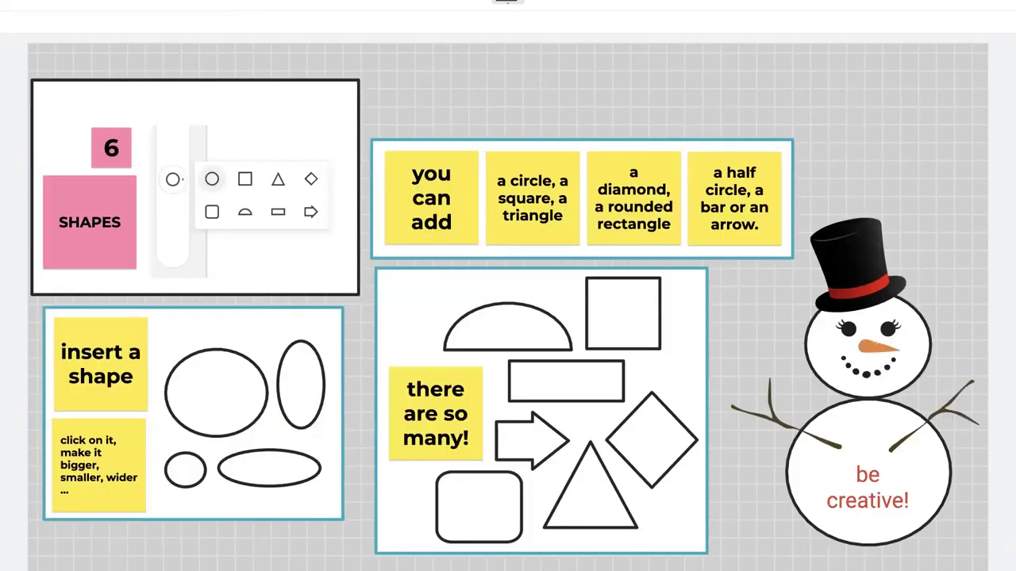
pyautogui.click(547, 2)
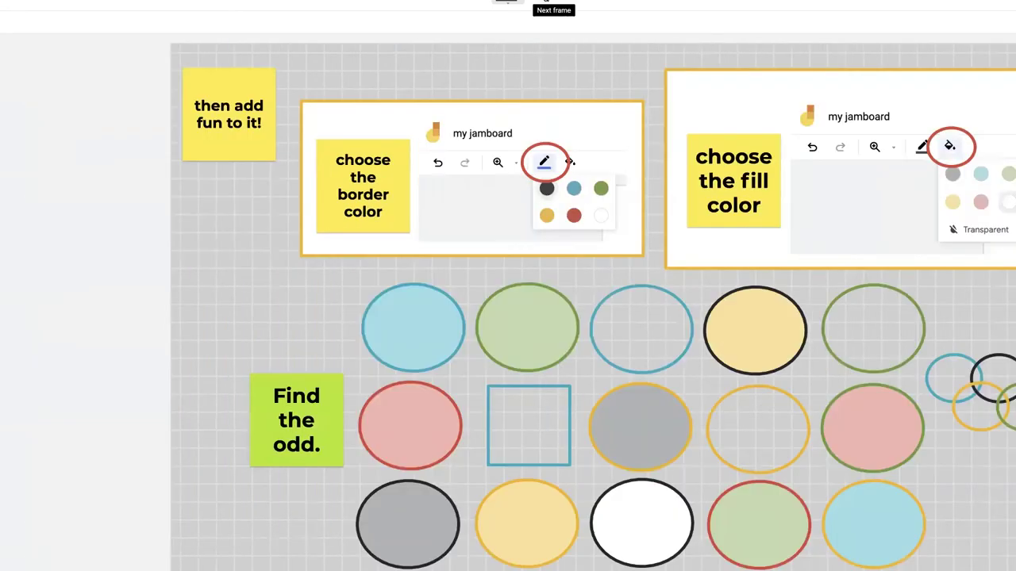
pyautogui.click(545, 1)
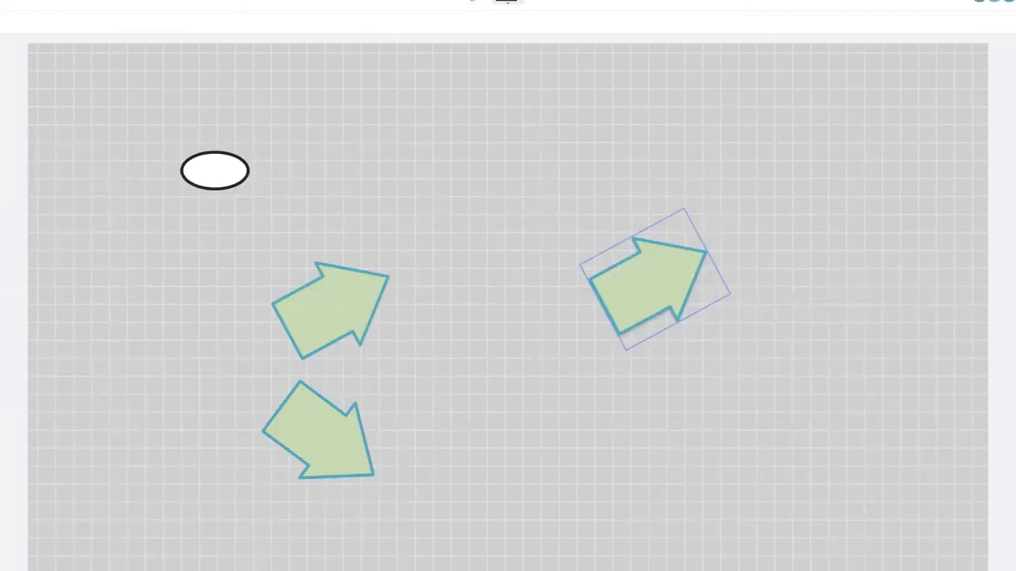
# - Go back to the frame with the handwritten pen strokes and clear it
pyautogui.click(472, 2)
pyautogui.click(472, 3)
pyautogui.click(469, 2)
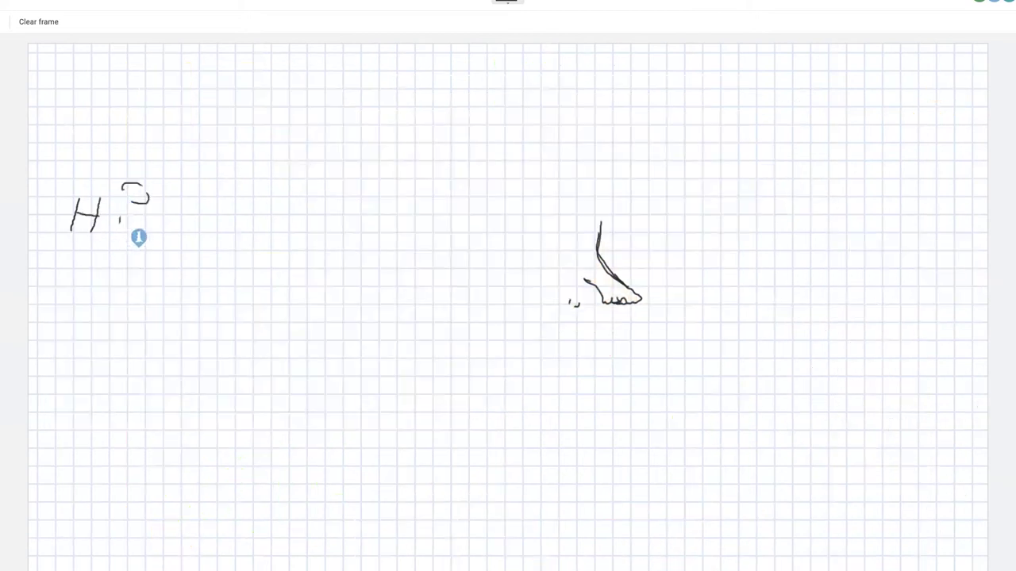
pyautogui.click(49, 20)
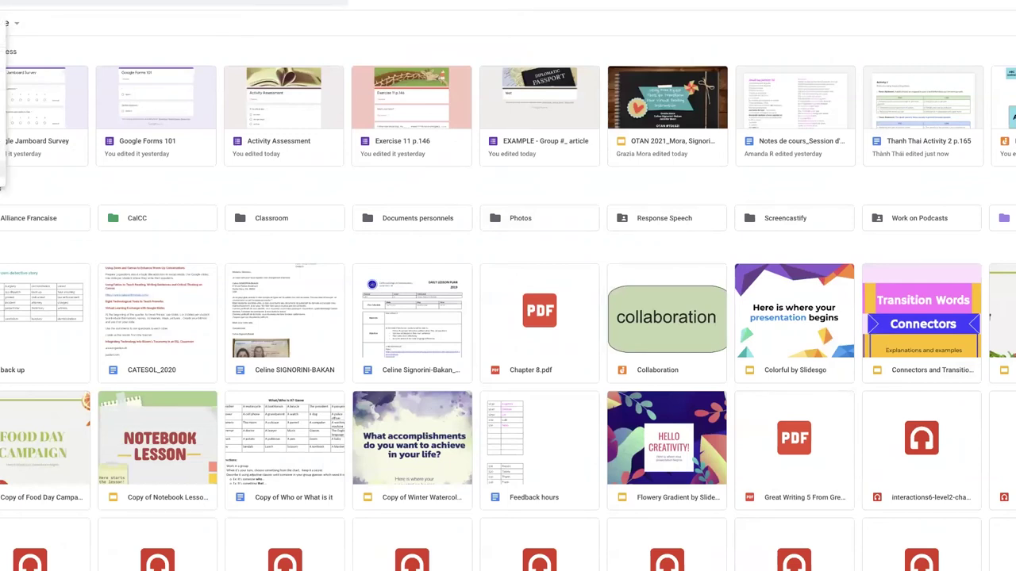
# - Create a new Jamboard file from Google Drive and copy its share link with access set to anyone with the link as Editor
pyautogui.moveTo(47, 181)
pyautogui.click(53, 247)
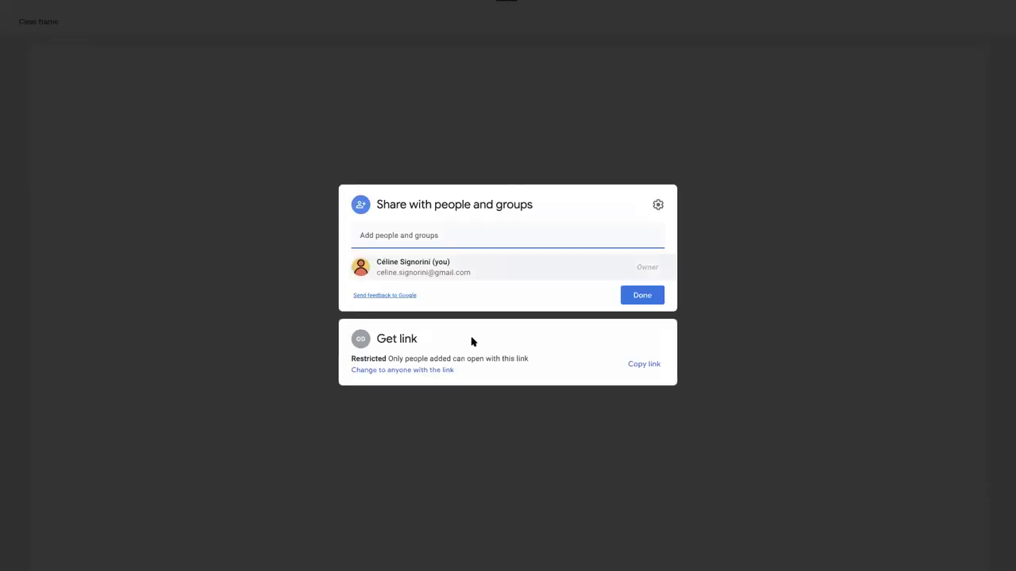
pyautogui.click(406, 369)
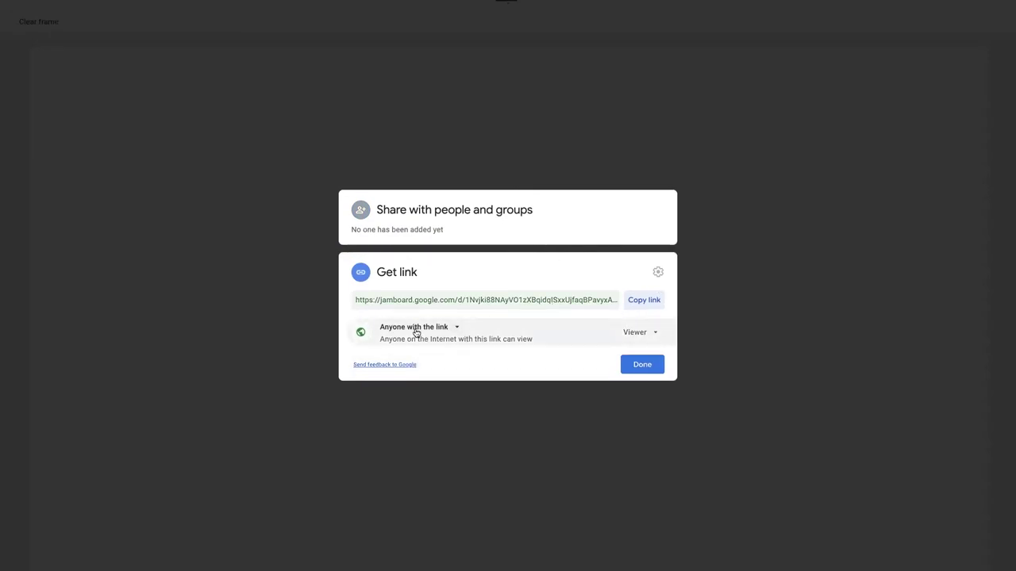
pyautogui.click(643, 332)
pyautogui.click(651, 385)
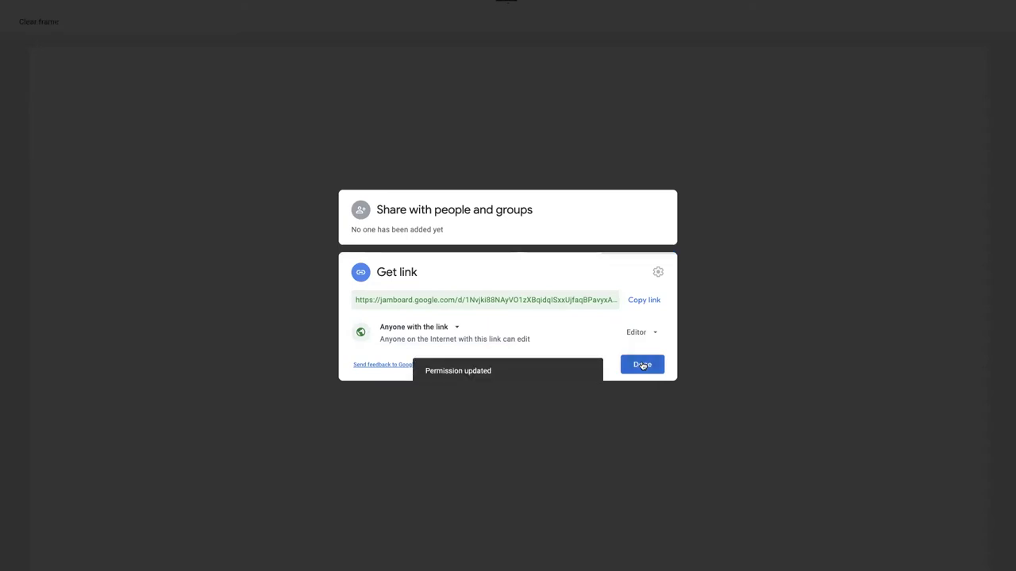
pyautogui.click(656, 300)
pyautogui.click(642, 364)
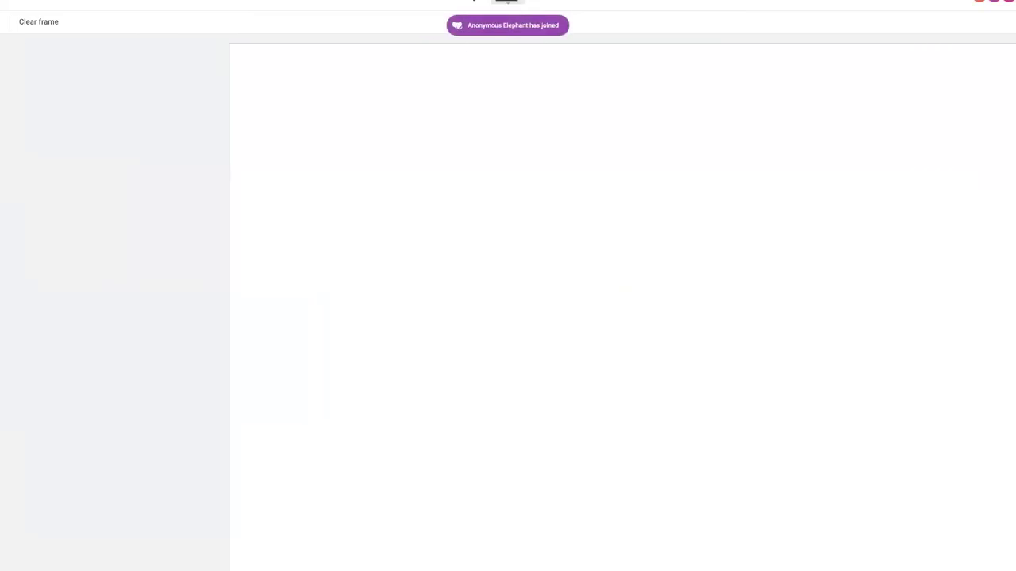
# - Go back to the previous blank frame and add a text box near its middle reading "I love JB"
pyautogui.click(476, 1)
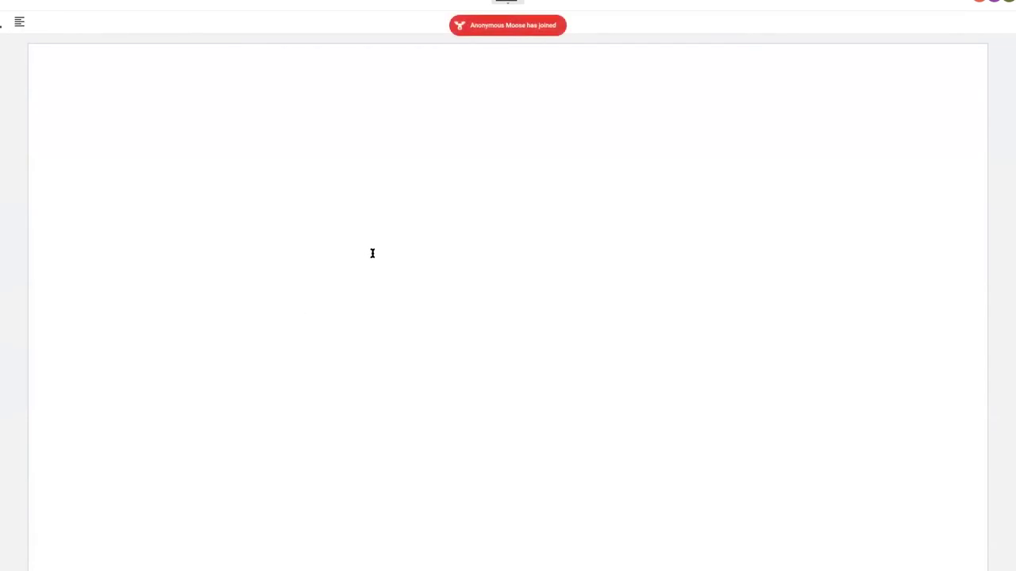
pyautogui.click(372, 254)
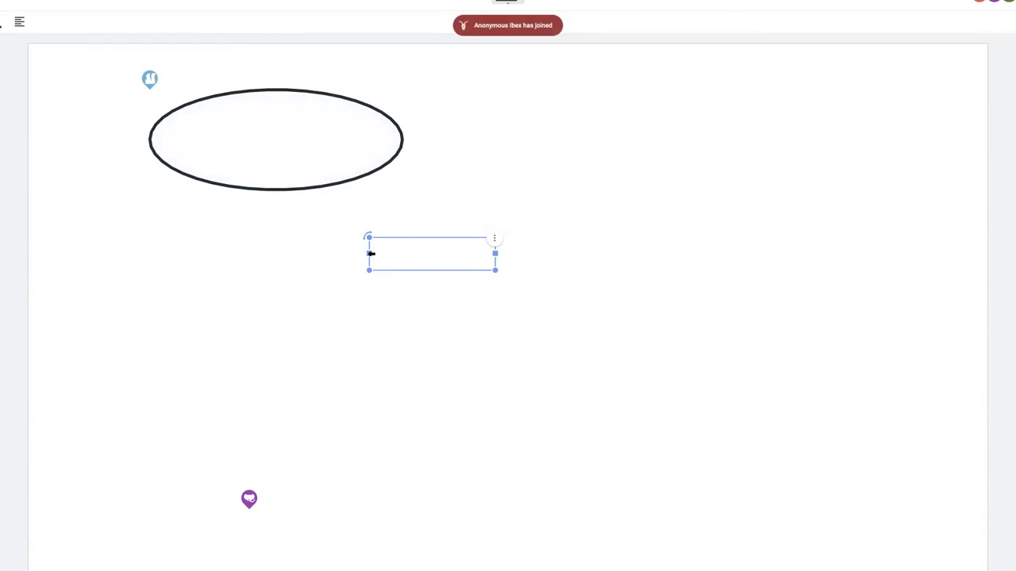
pyautogui.write('O')
pyautogui.press('BackSpace')
pyautogui.write('I love JB')
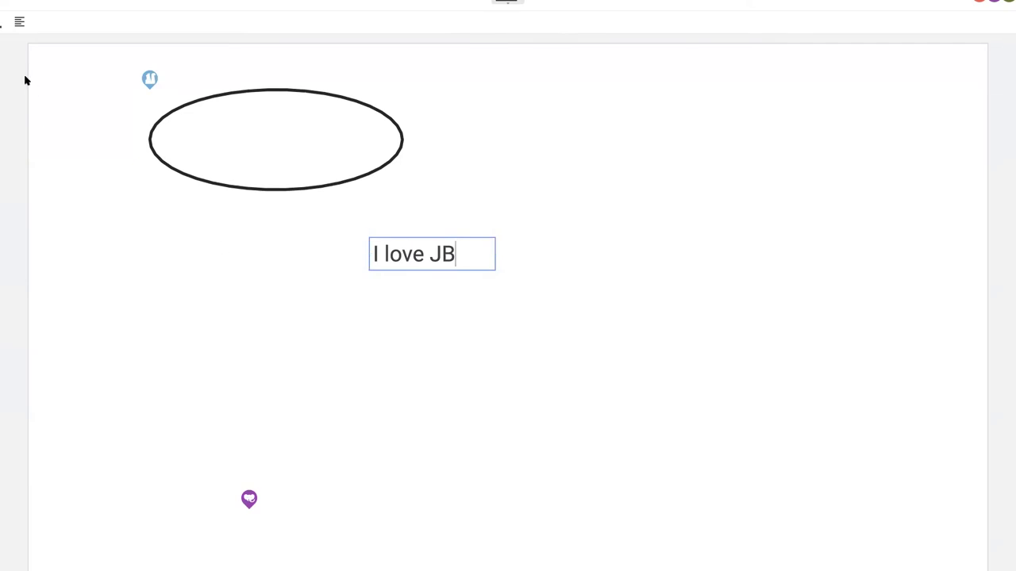
# - Set the color of the "I love JB" text to red after trying teal
pyautogui.click(1, 26)
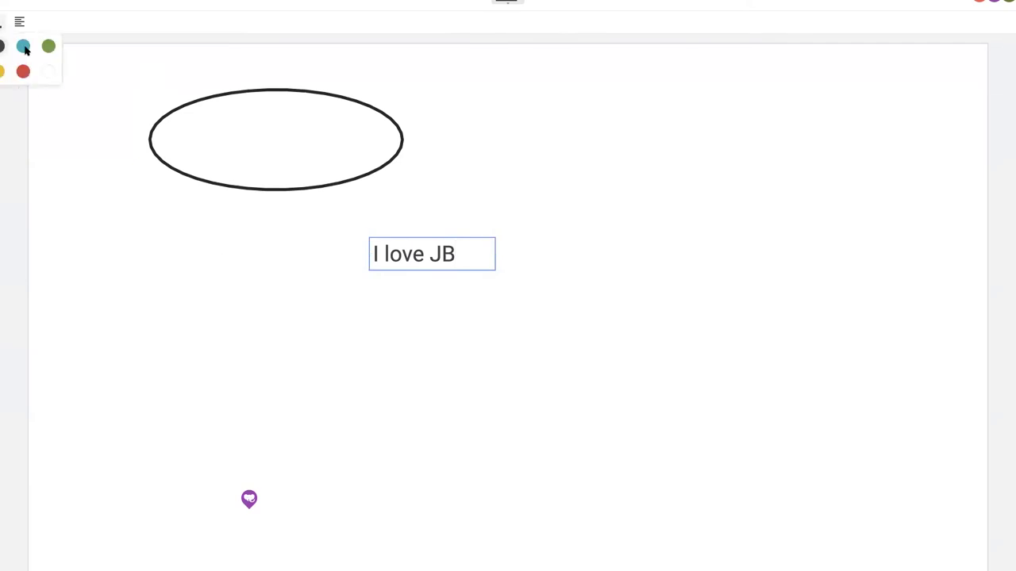
pyautogui.click(24, 47)
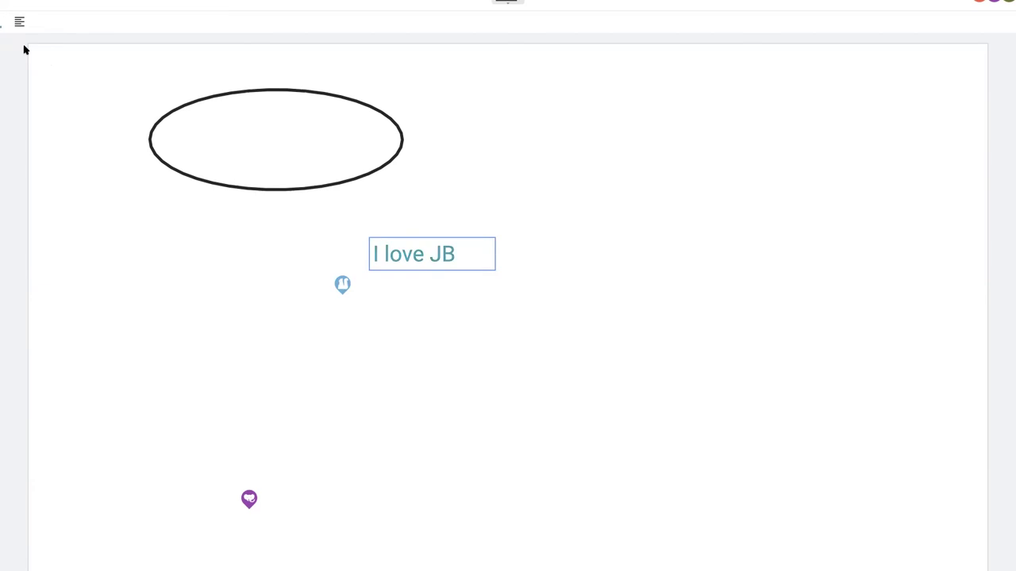
pyautogui.click(2, 26)
pyautogui.click(22, 73)
# - Enlarge the "I love JB" text to more than twice its size and adjust the box width so it fits on one line
pyautogui.click(447, 251)
pyautogui.moveTo(497, 272); pyautogui.dragTo(798, 347)
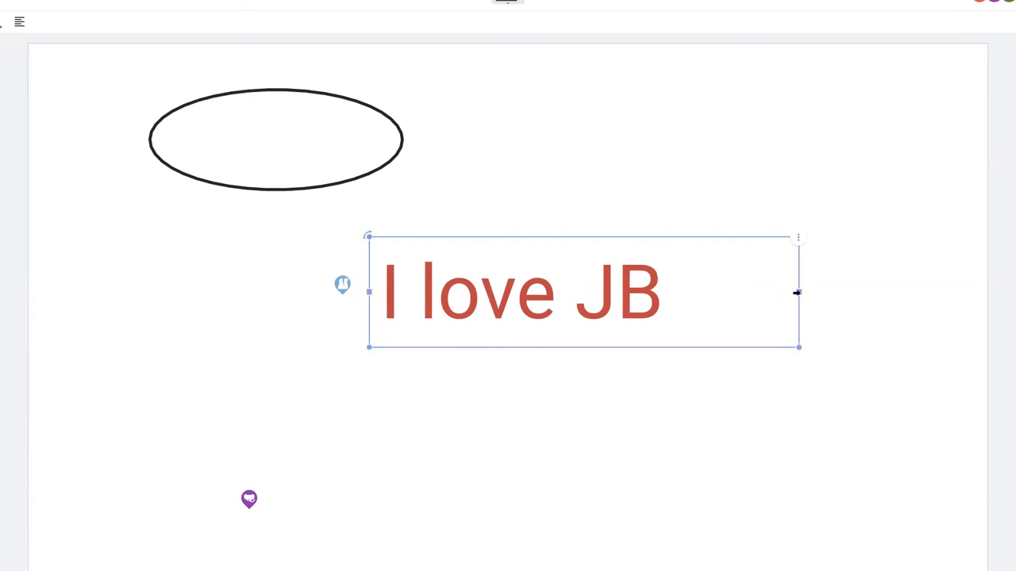
pyautogui.moveTo(799, 291); pyautogui.dragTo(500, 298)
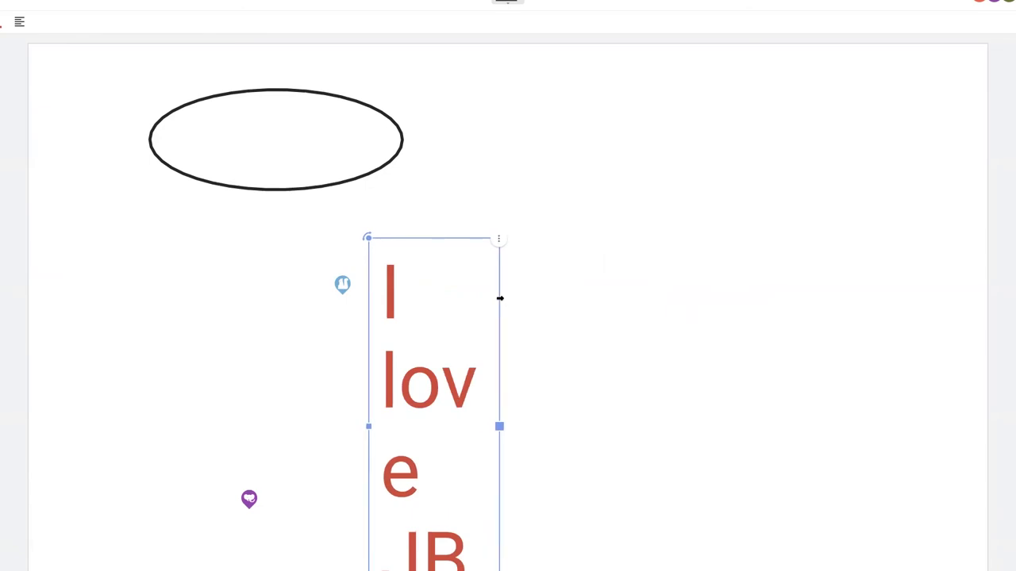
pyautogui.moveTo(499, 294); pyautogui.dragTo(700, 307)
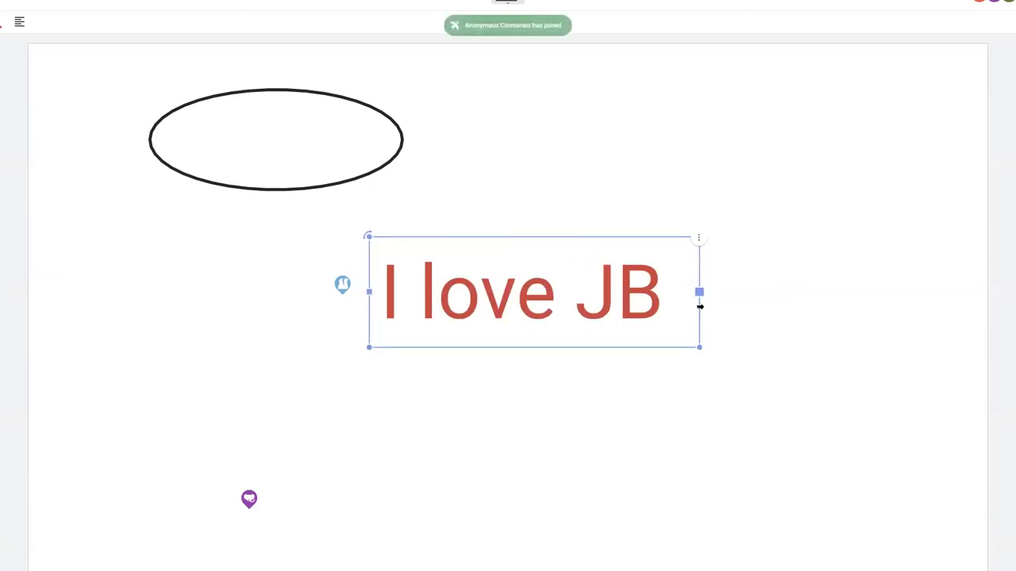
pyautogui.click(543, 421)
pyautogui.moveTo(384, 319); pyautogui.dragTo(159, 317)
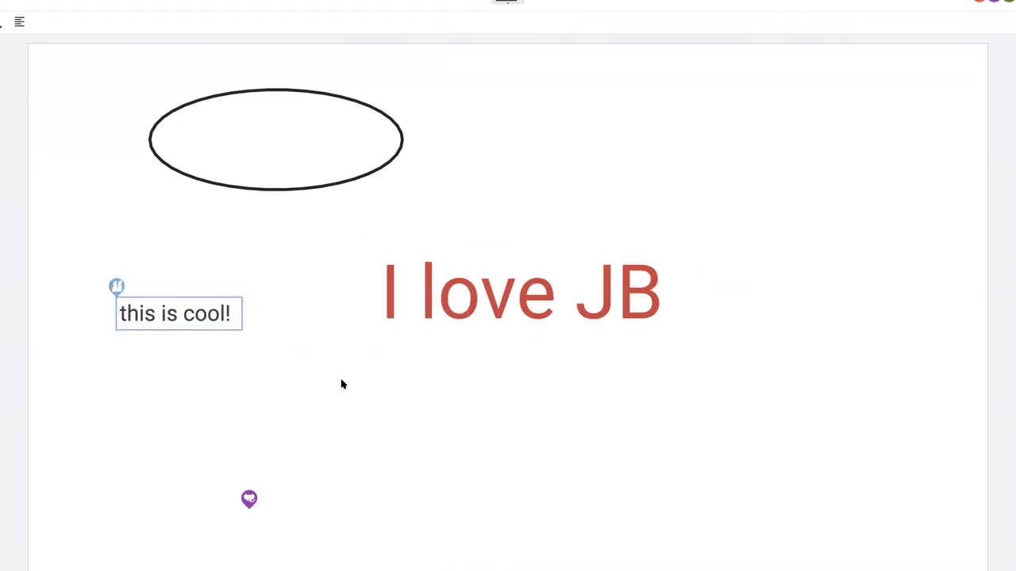
# - Enlarge the black-outlined ellipse, make it taller and move it over the "I love JB" text
pyautogui.click(328, 156)
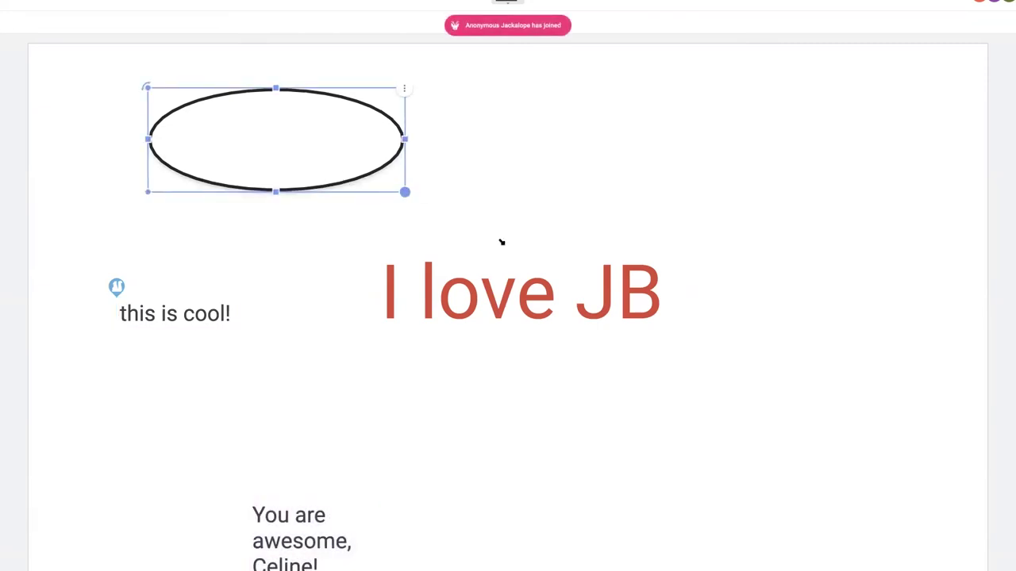
pyautogui.moveTo(501, 242); pyautogui.dragTo(508, 241)
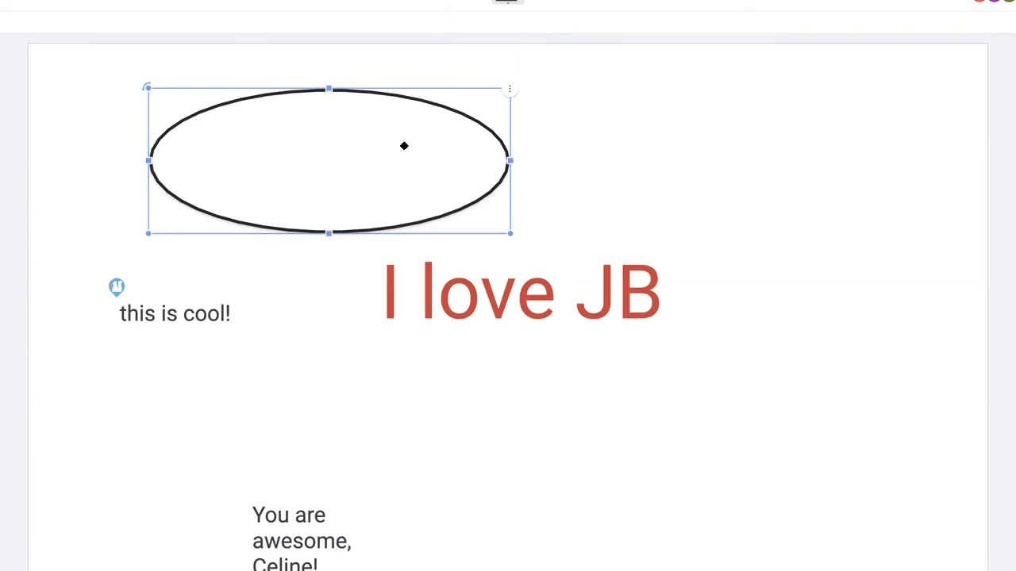
pyautogui.moveTo(329, 233); pyautogui.dragTo(325, 277)
pyautogui.moveTo(362, 166)
pyautogui.mouseDown()
pyautogui.moveTo(626, 225)
pyautogui.moveTo(546, 273)
pyautogui.mouseUp()
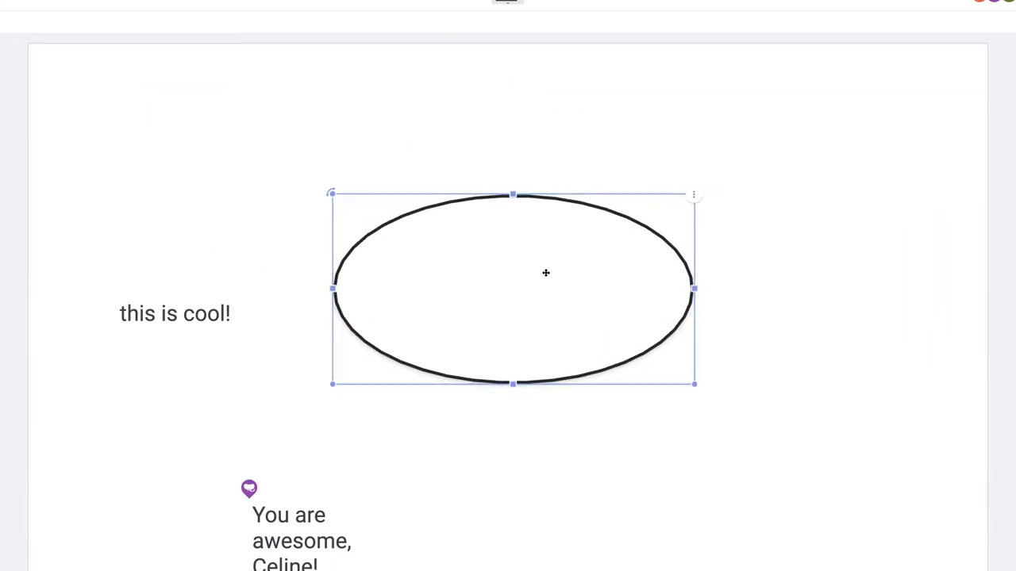
# - Send the ellipse to the back, behind the "I love JB" text
pyautogui.click(691, 198)
pyautogui.moveTo(752, 234)
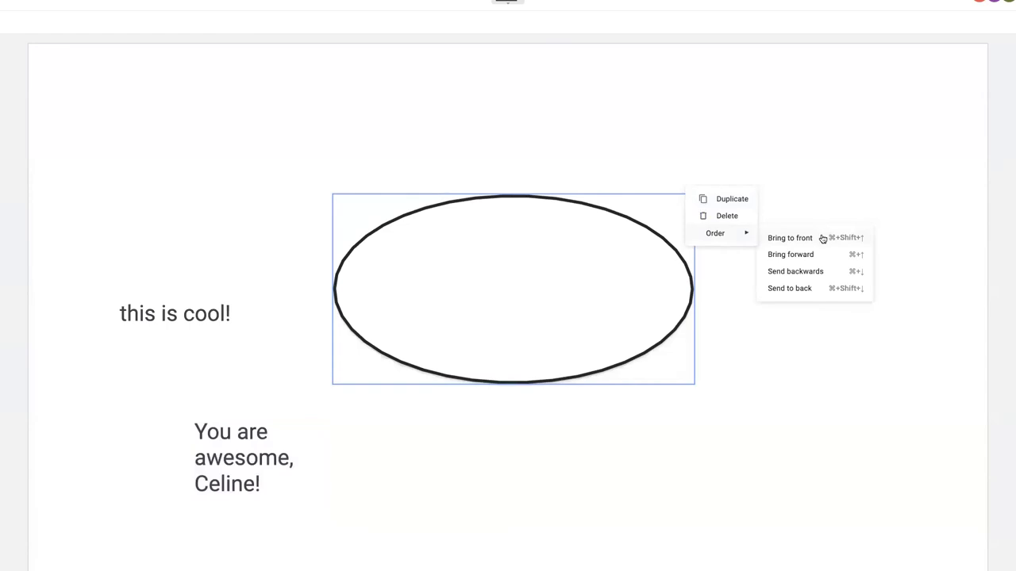
pyautogui.click(801, 290)
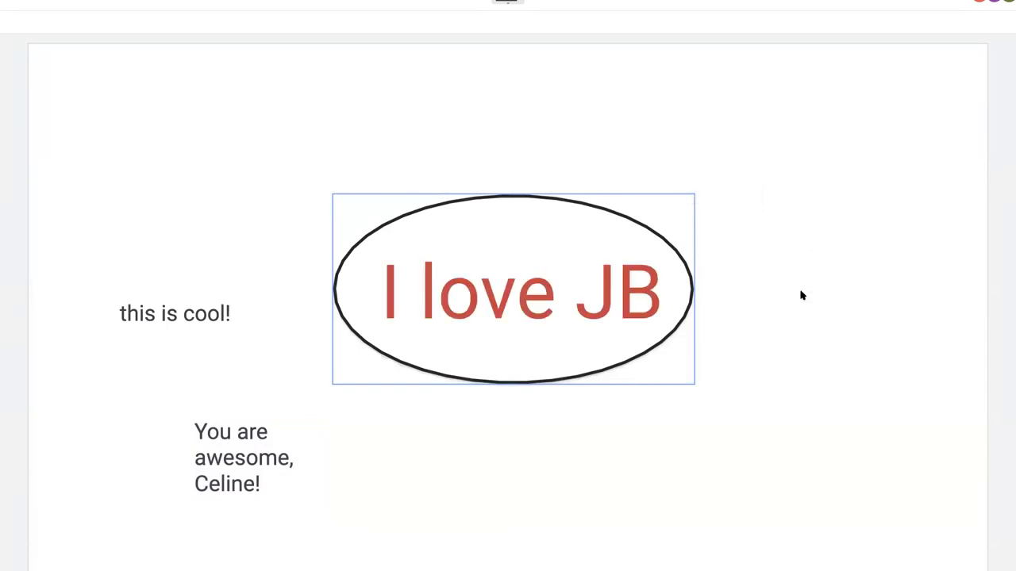
pyautogui.click(861, 215)
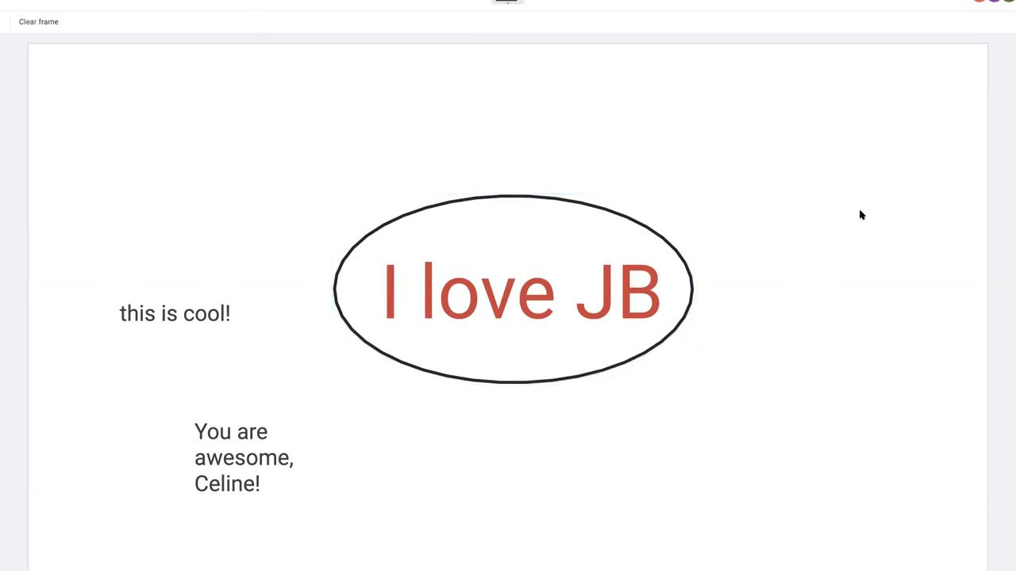
# - Nudge the "I love JB" text slightly up and to the left inside the ellipse
pyautogui.click(503, 290)
pyautogui.moveTo(504, 291); pyautogui.dragTo(502, 284)
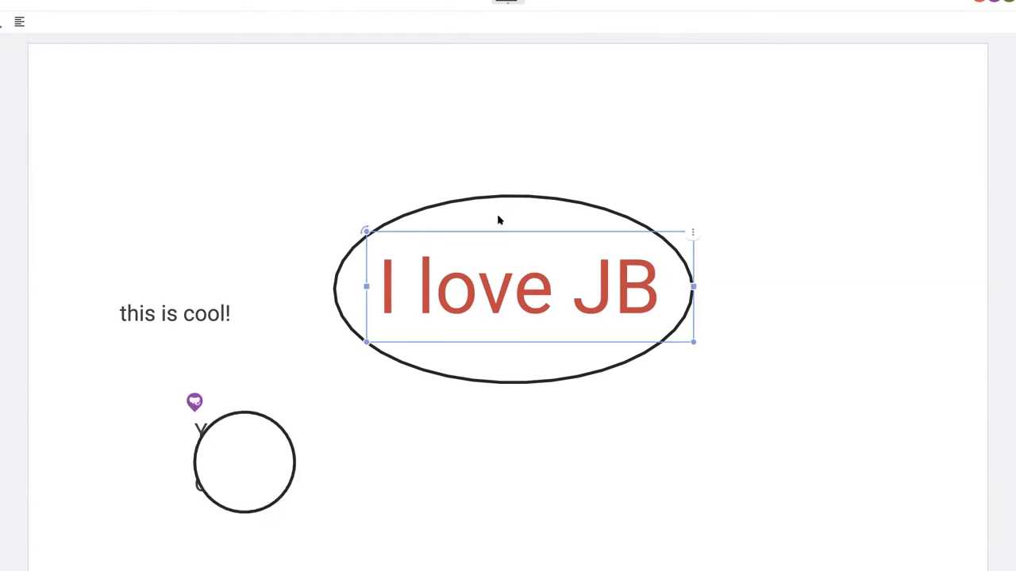
pyautogui.click(556, 405)
pyautogui.click(518, 284)
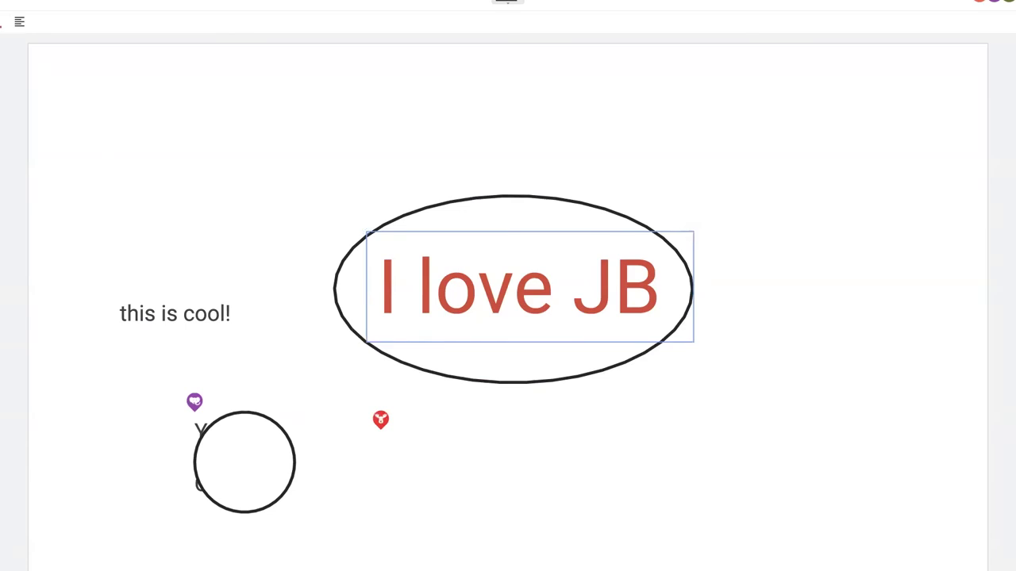
pyautogui.click(619, 75)
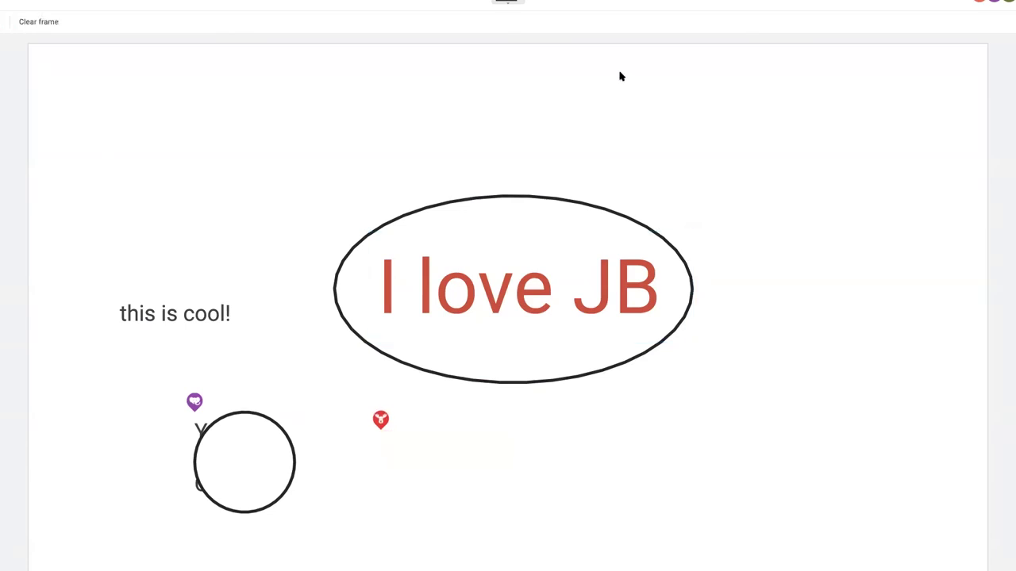
# - Give the ellipse around "I love JB" a red border and a red fill, and nudge the text slightly upward
pyautogui.click(506, 207)
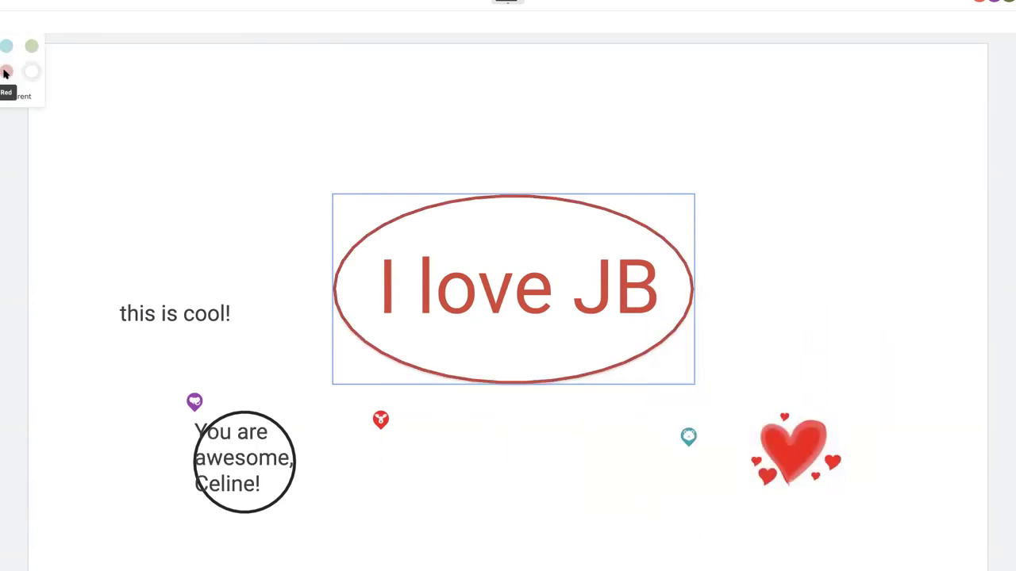
pyautogui.click(6, 72)
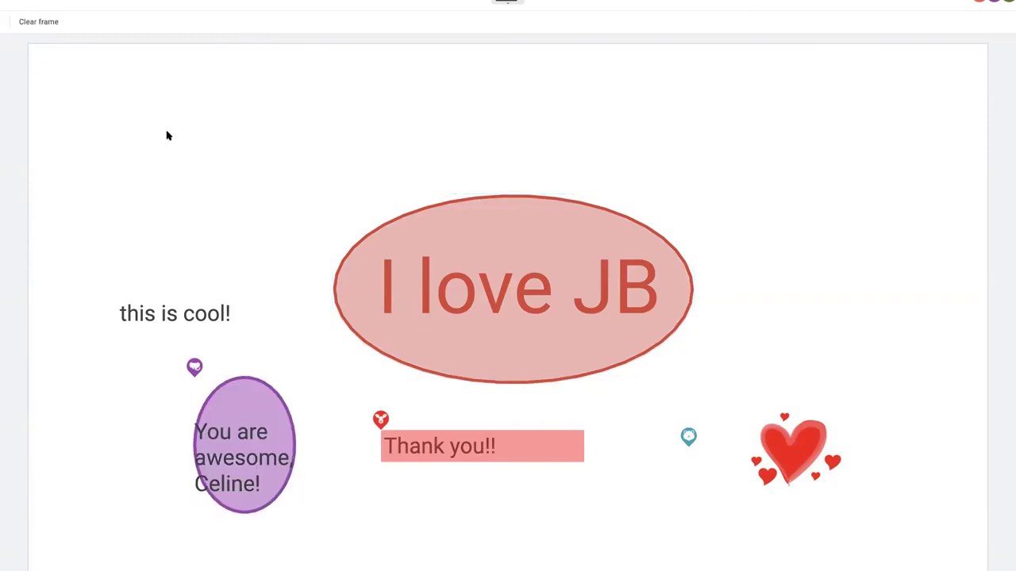
pyautogui.click(460, 288)
pyautogui.click(782, 185)
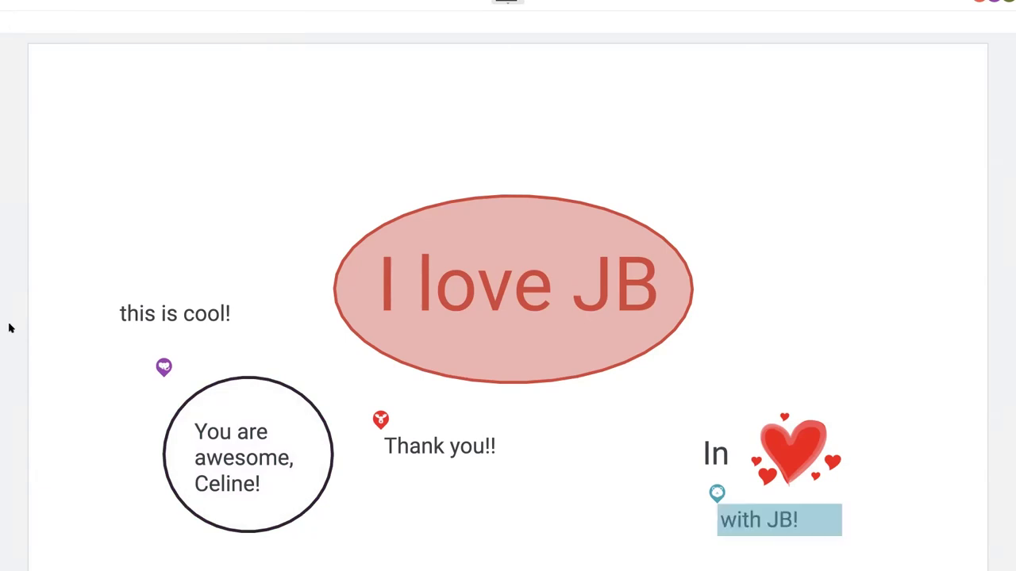
# - Draw a right-pointing arrow shape above and to the left of the ellipse and place the text "example" inside it
pyautogui.moveTo(197, 84); pyautogui.dragTo(379, 205)
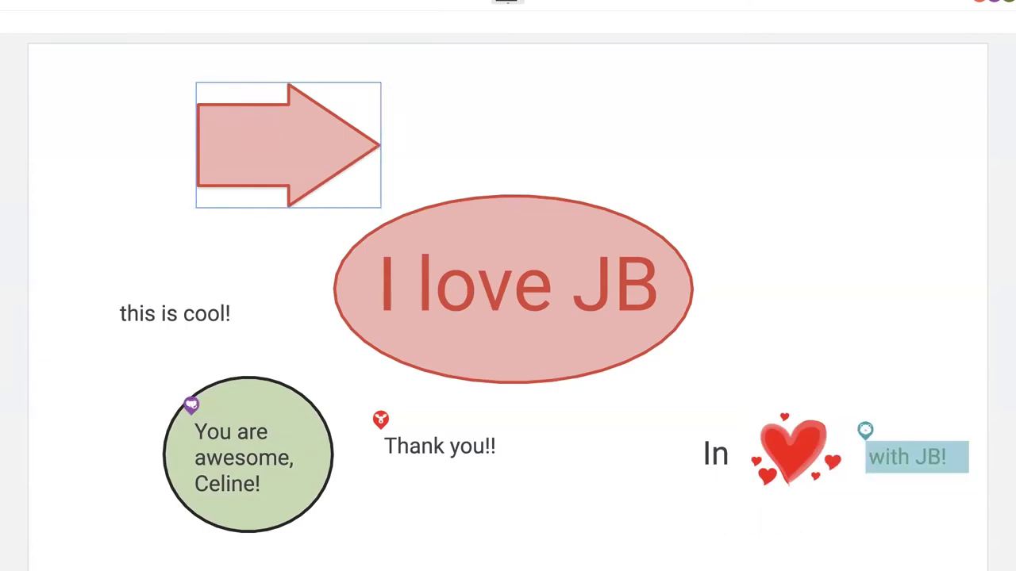
pyautogui.doubleClick(220, 138)
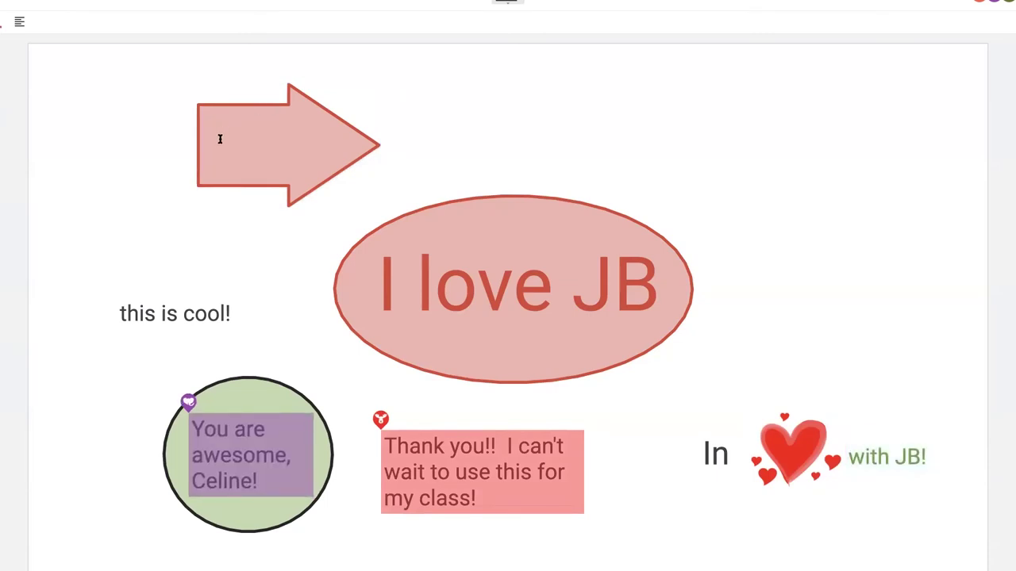
pyautogui.write('example')
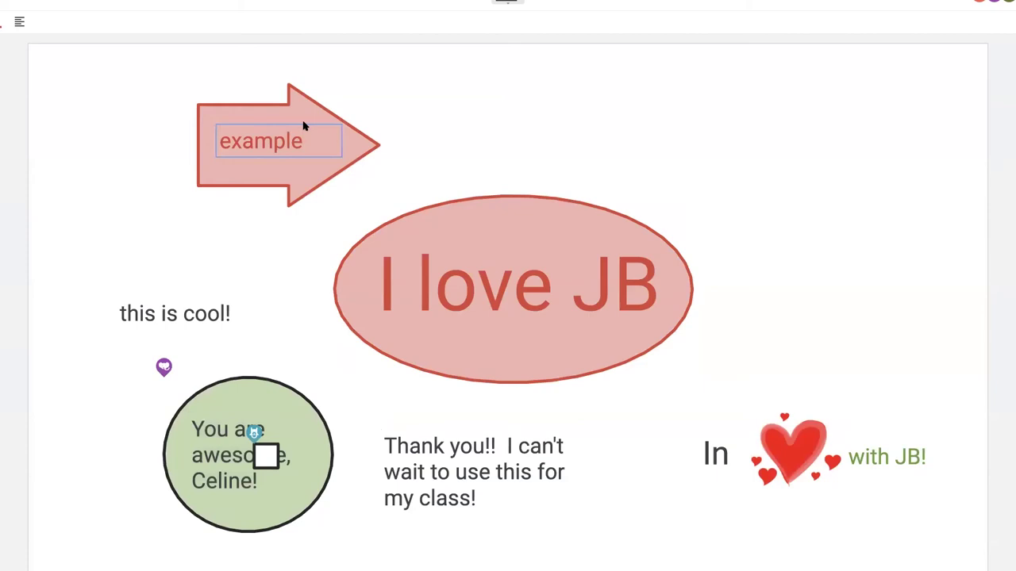
pyautogui.press('Escape')
pyautogui.click(285, 140)
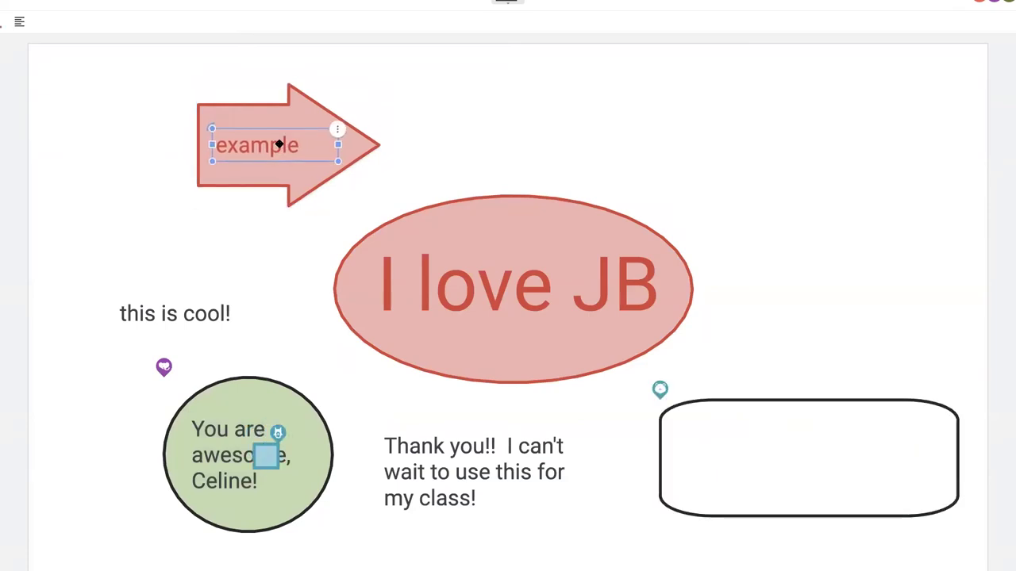
pyautogui.click(127, 163)
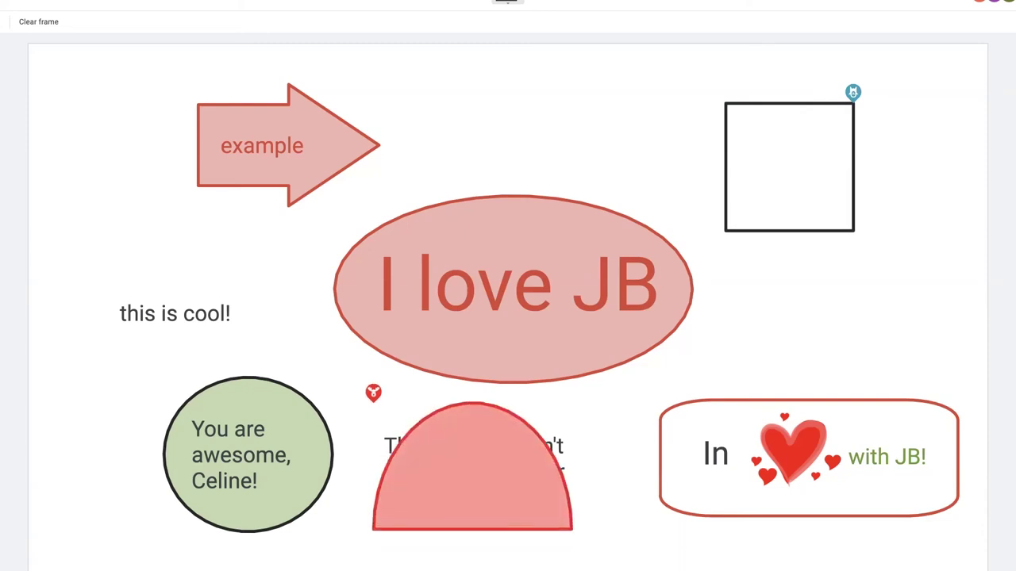
# - Move on to the next blank frame and add a yellow sticky note reading "Student a"
pyautogui.click(447, 111)
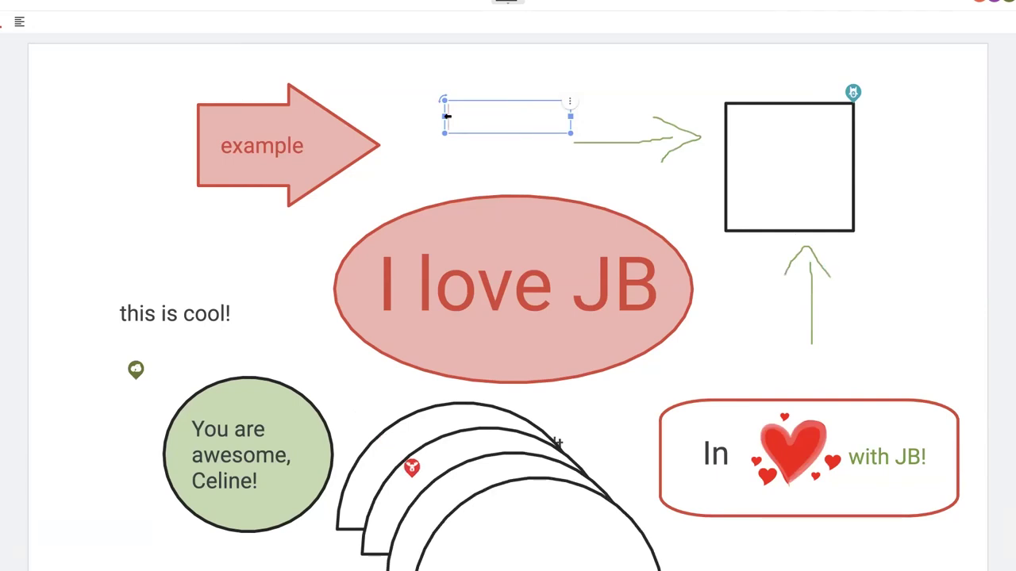
pyautogui.click(544, 5)
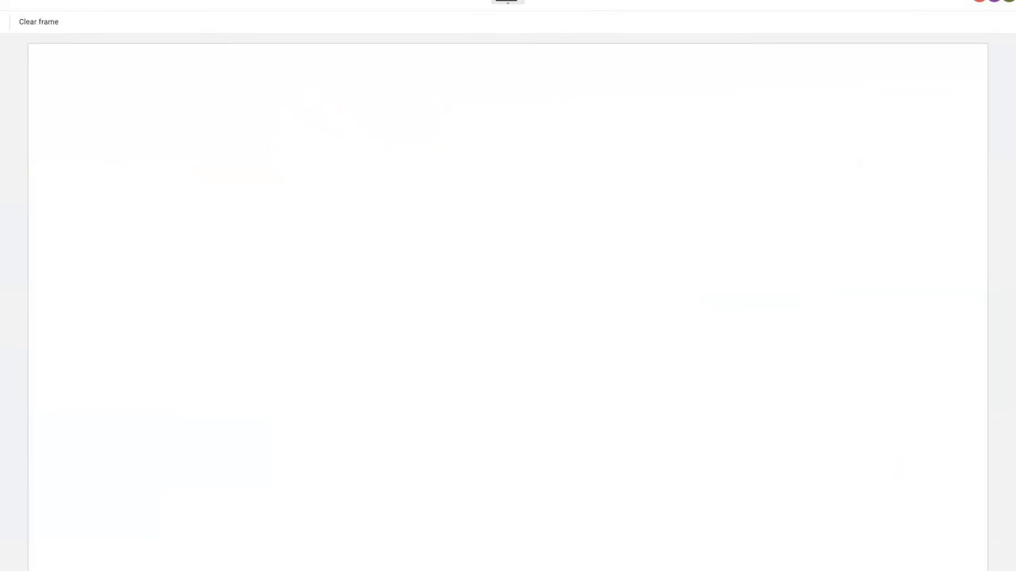
pyautogui.click(124, 159)
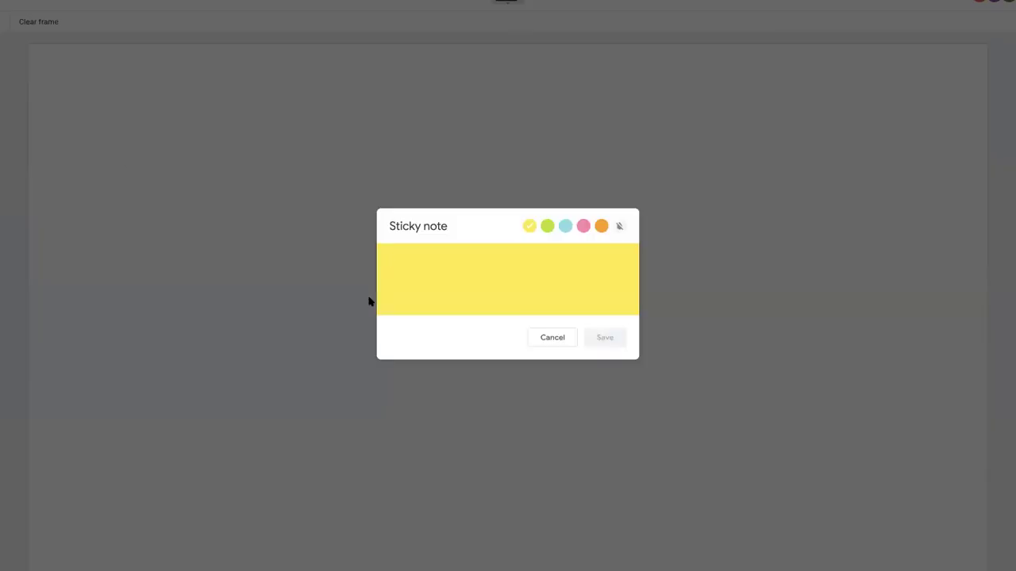
pyautogui.write('Student a')
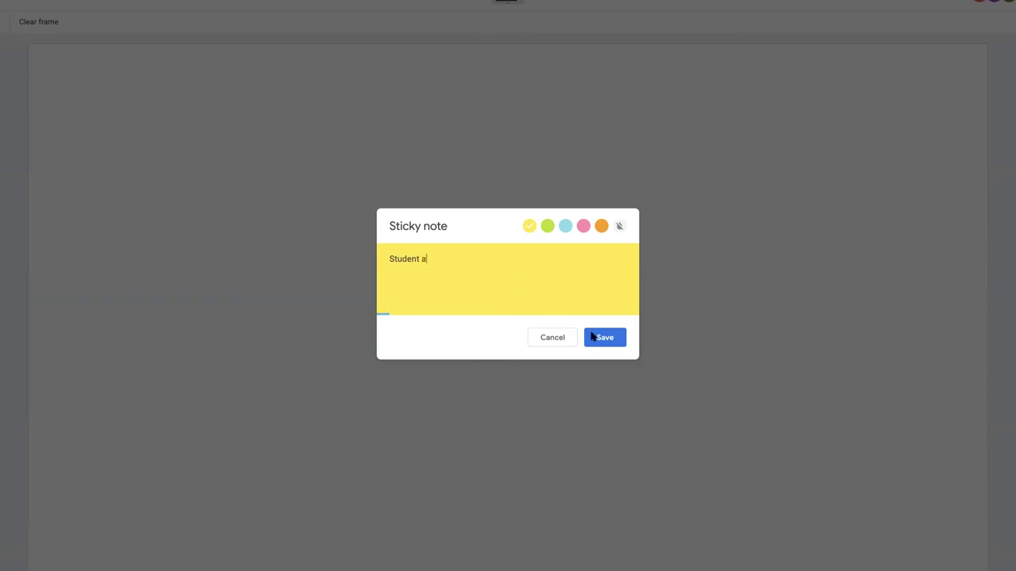
pyautogui.click(592, 337)
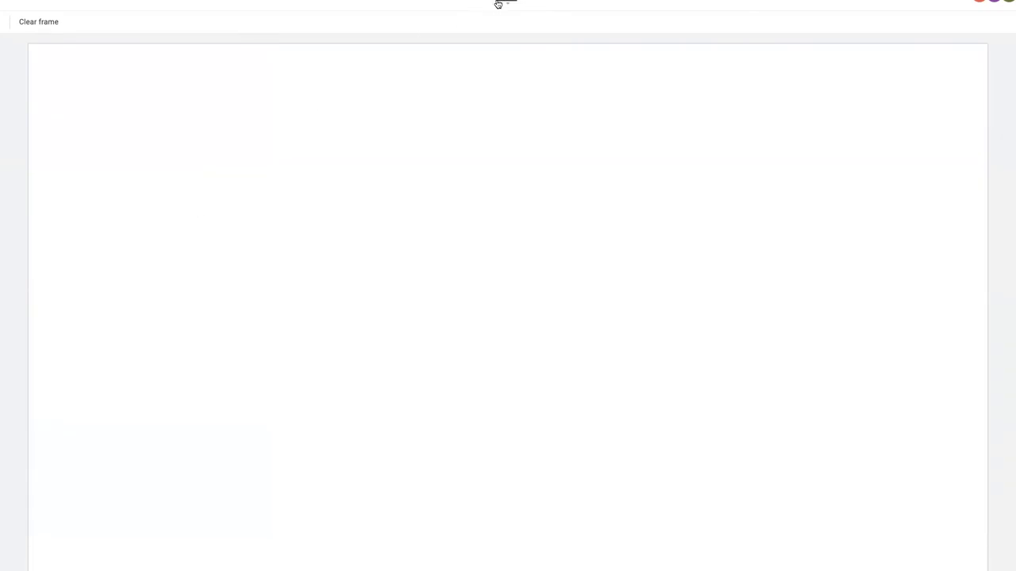
# - Duplicate the frame containing the "Student a" sticky note twice
pyautogui.click(506, 3)
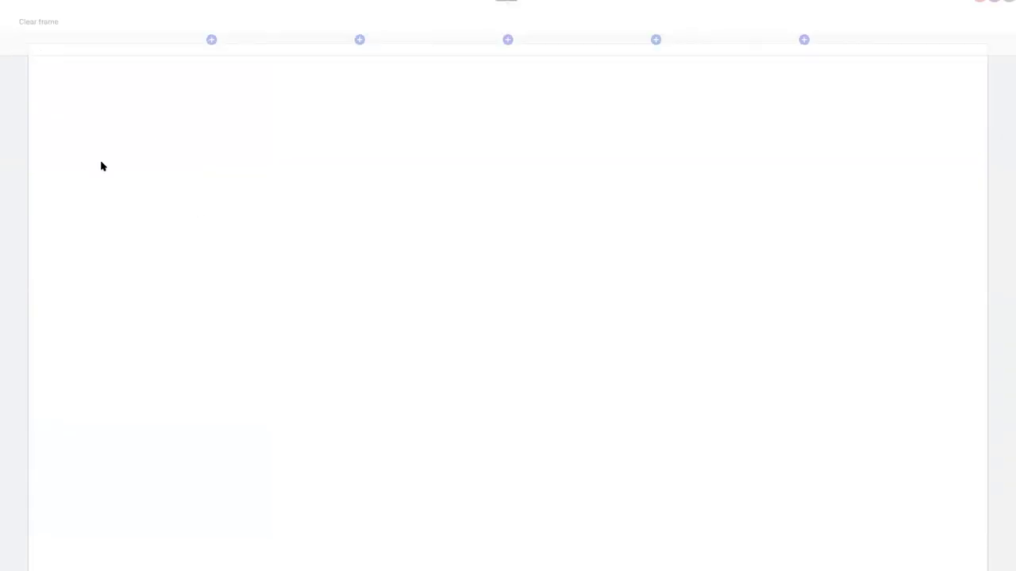
pyautogui.click(490, 8)
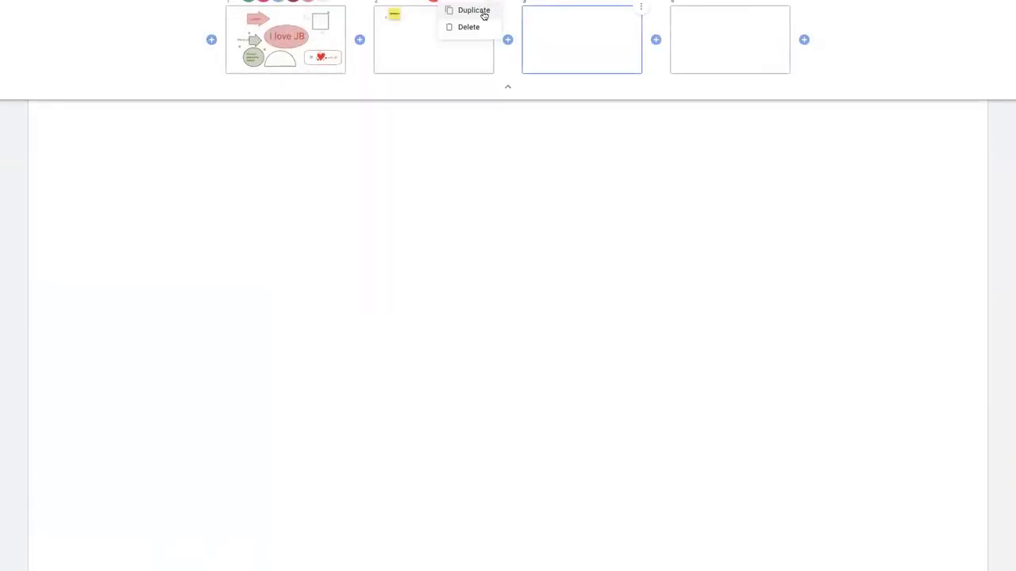
pyautogui.click(483, 15)
pyautogui.click(419, 7)
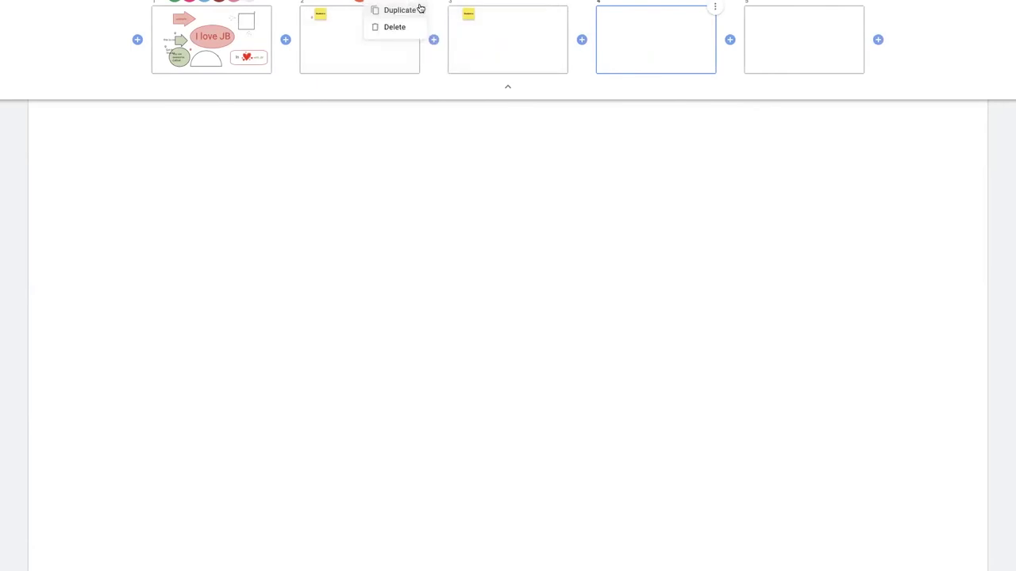
pyautogui.click(419, 9)
# - Open the first duplicated frame and change its sticky note text to "Student b"
pyautogui.click(444, 40)
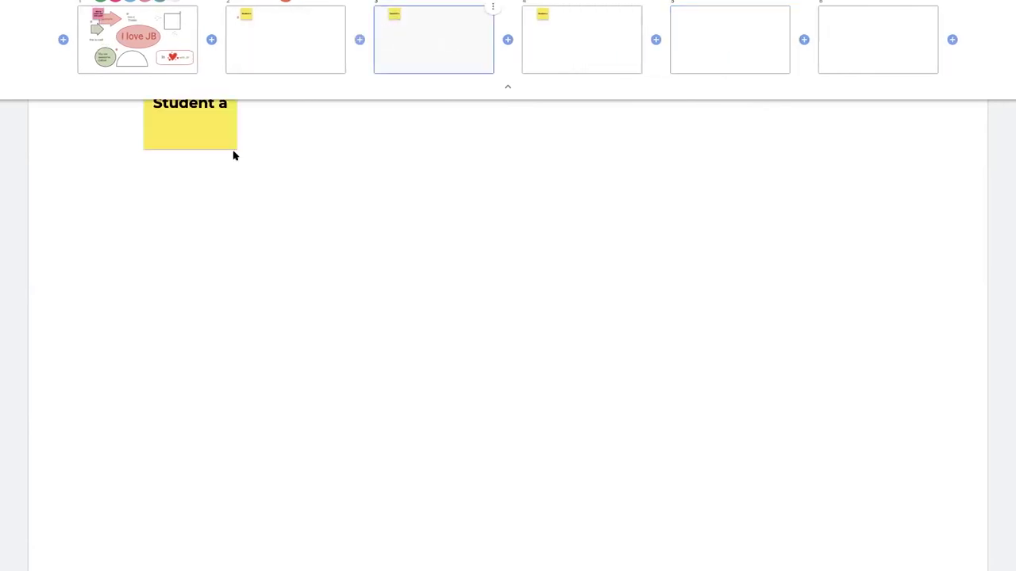
pyautogui.doubleClick(220, 130)
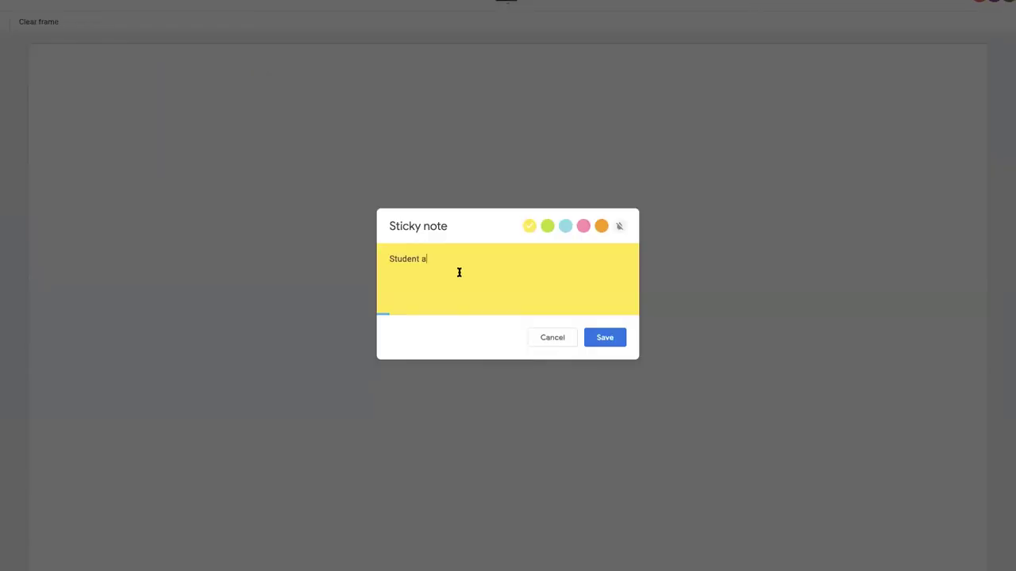
pyautogui.write('b')
pyautogui.click(625, 343)
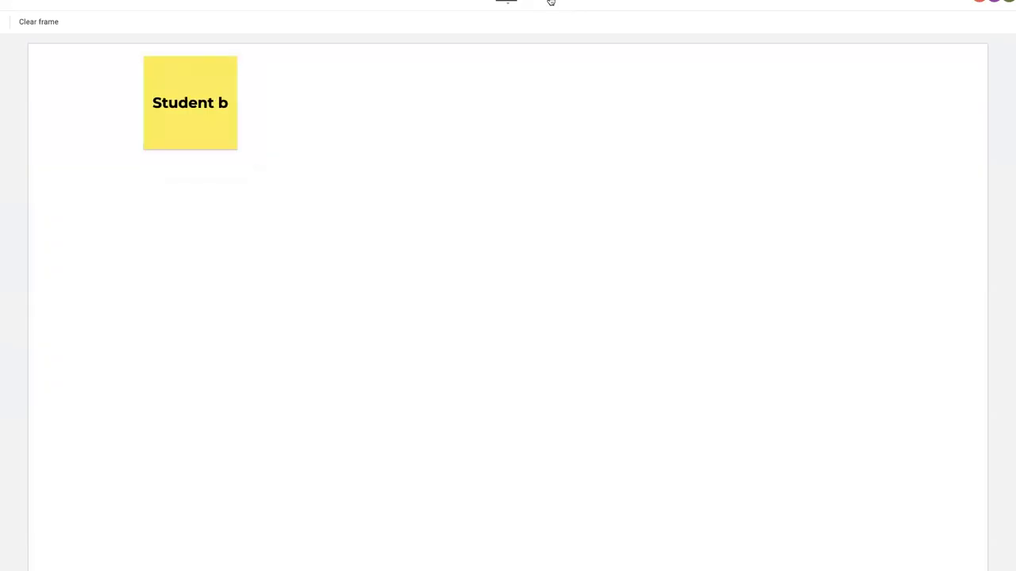
# - Change the sticky note on the second duplicated frame to read "Student c"
pyautogui.doubleClick(222, 104)
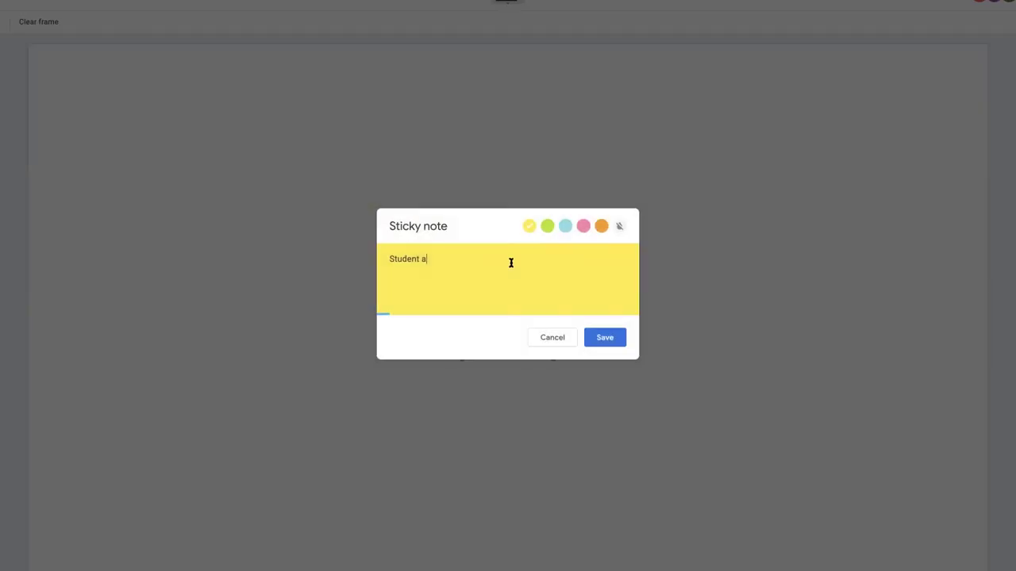
pyautogui.write('c')
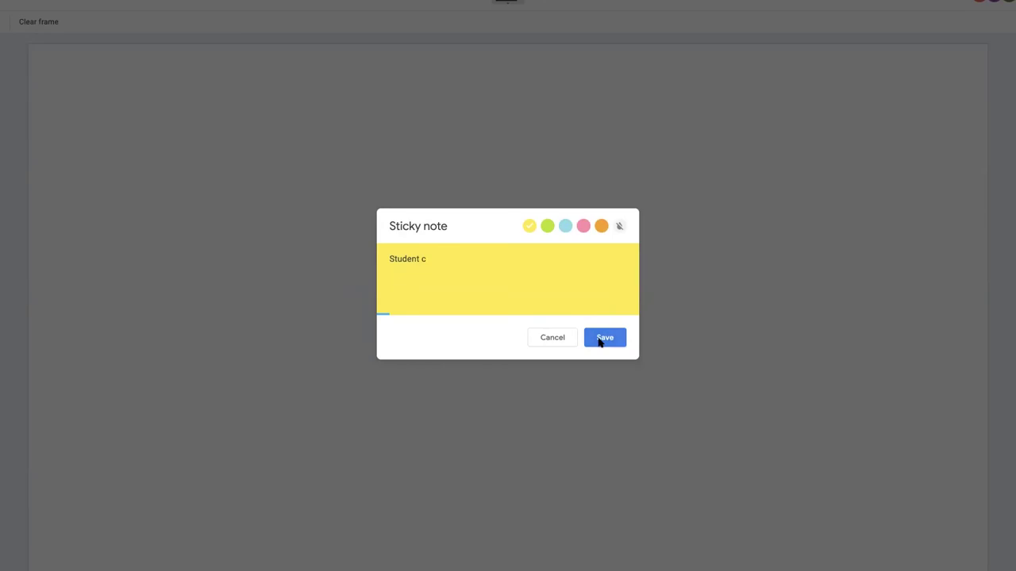
pyautogui.click(600, 340)
# - Go back to the original "Student a" frame and reword its sticky note as "Team a"
pyautogui.click(476, 2)
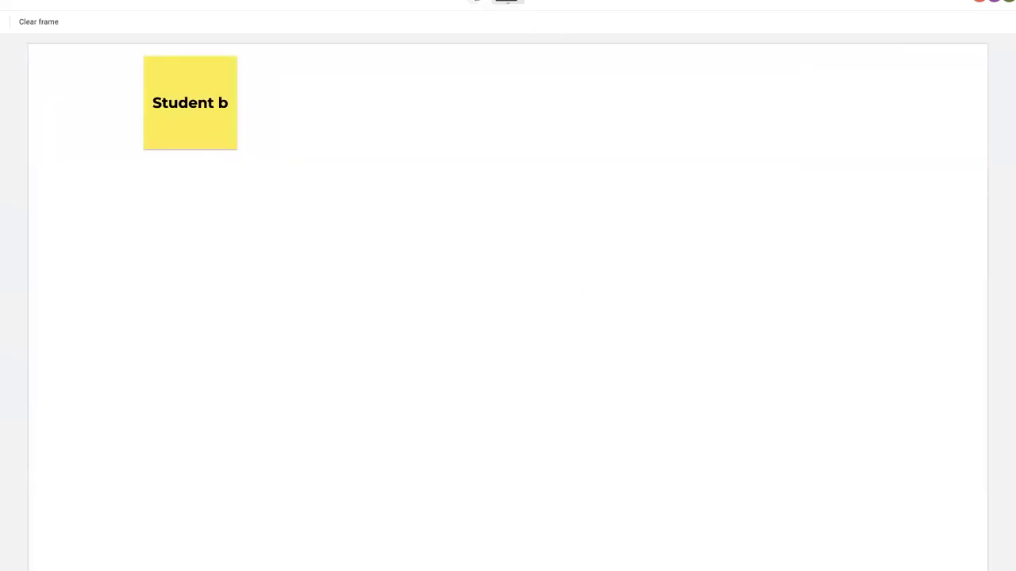
pyautogui.click(476, 2)
pyautogui.click(181, 118)
pyautogui.click(180, 119)
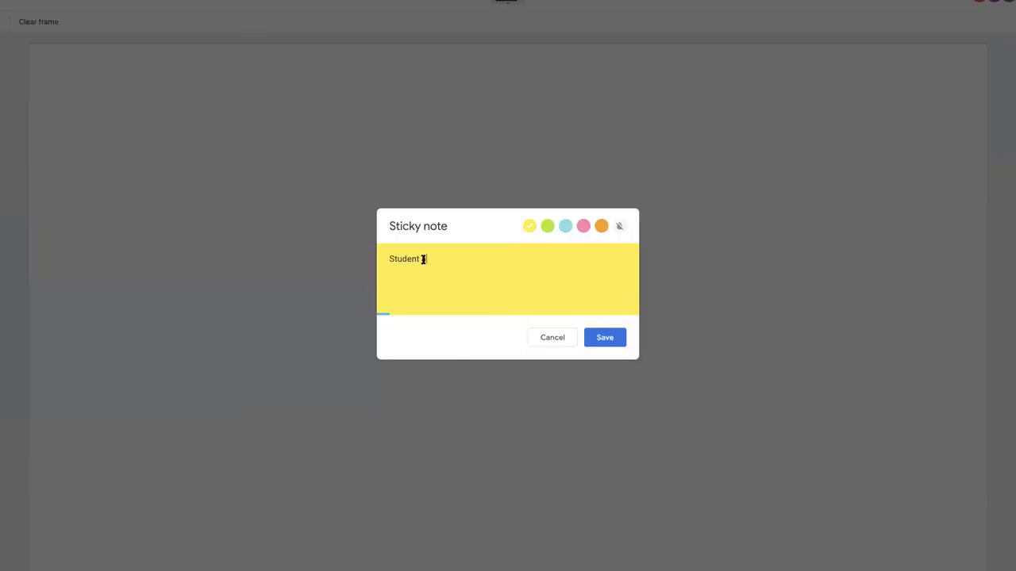
pyautogui.press('BackSpace')
pyautogui.press('BackSpace')
pyautogui.press('BackSpace')
pyautogui.press('BackSpace')
pyautogui.press('BackSpace')
pyautogui.press('BackSpace')
pyautogui.write('Team a')
pyautogui.click(621, 336)
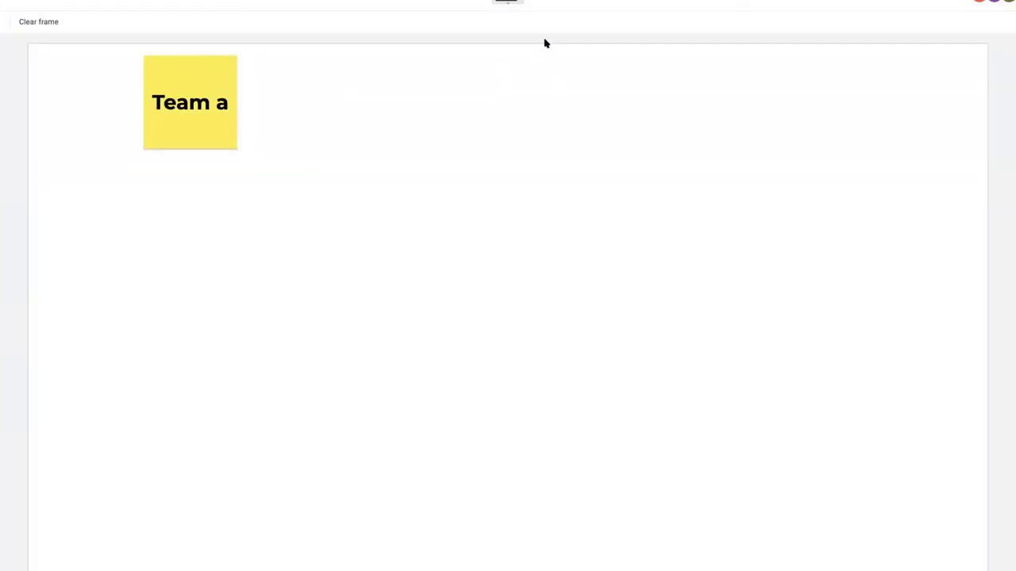
pyautogui.click(542, 2)
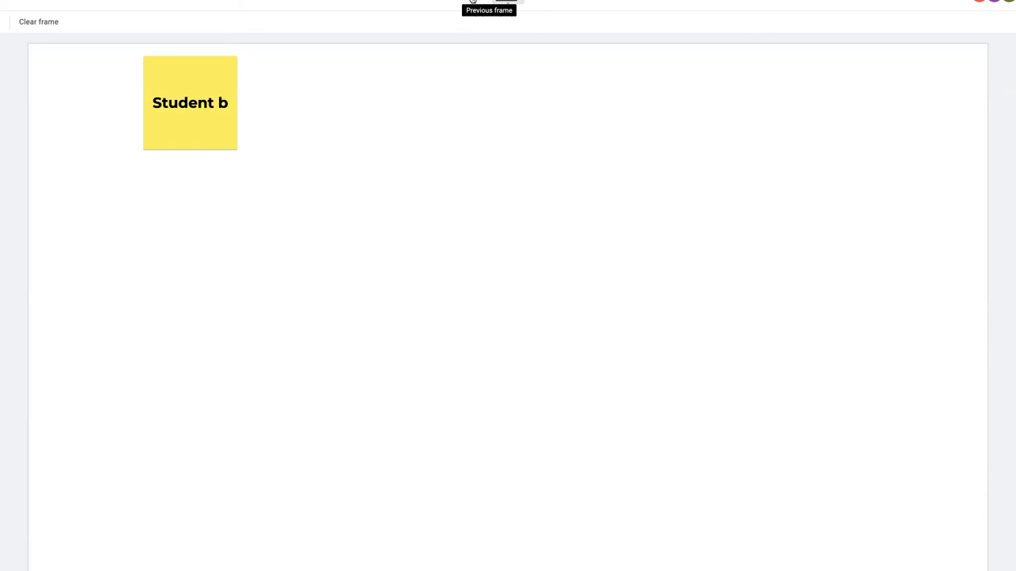
pyautogui.click(473, 3)
pyautogui.click(473, 2)
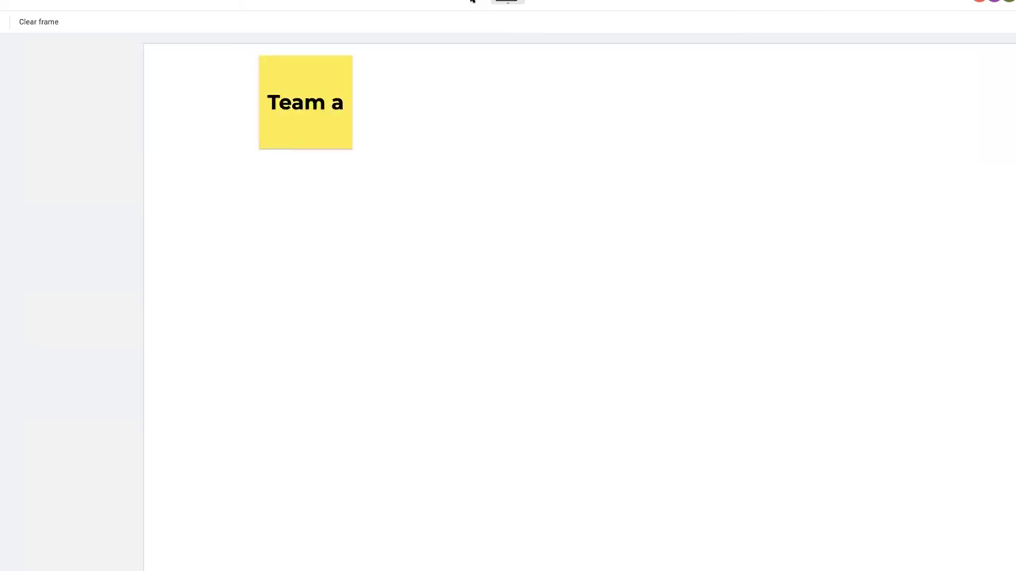